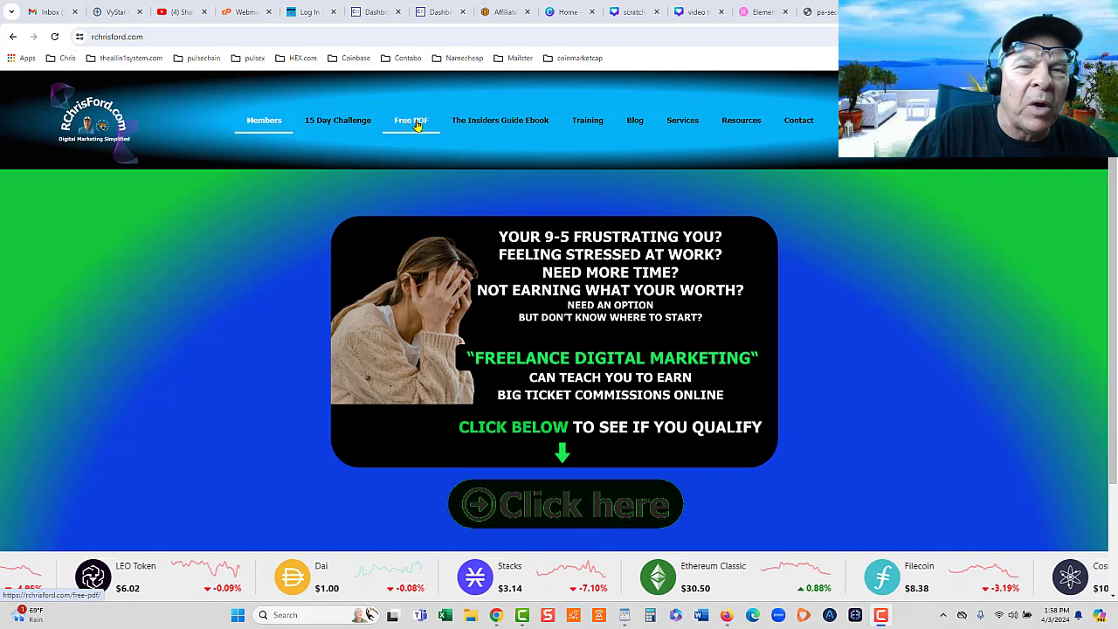
- Browse the Free PDF page and the Resources page of the rchrisford.com website
click(420, 119)
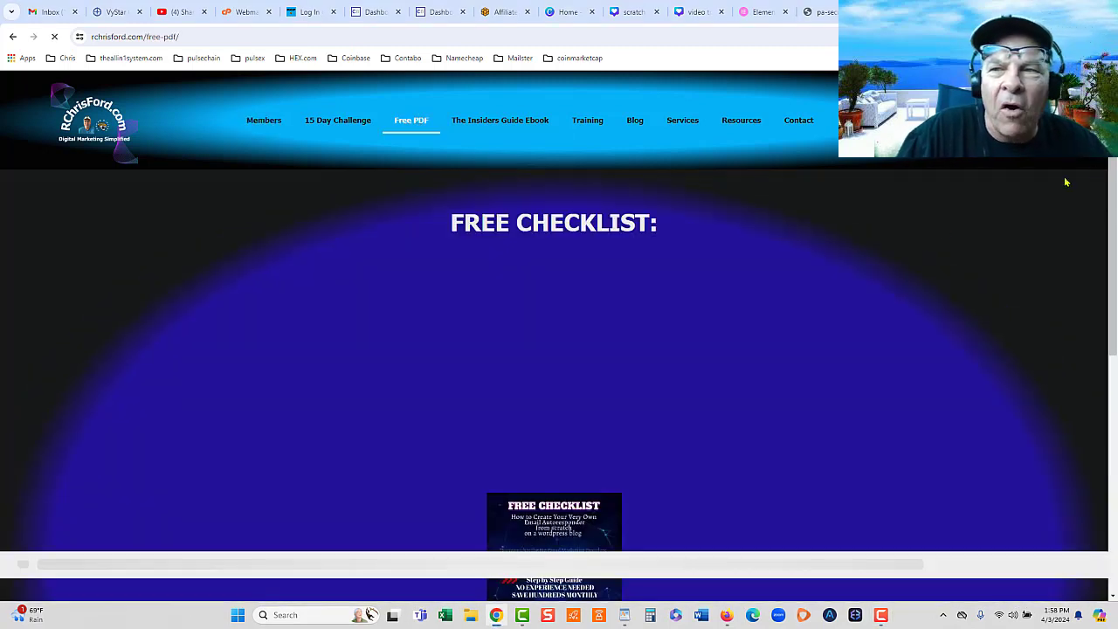
mouse_move(1114, 150)
mouse_down()
mouse_move(1114, 215)
mouse_move(1116, 149)
mouse_up()
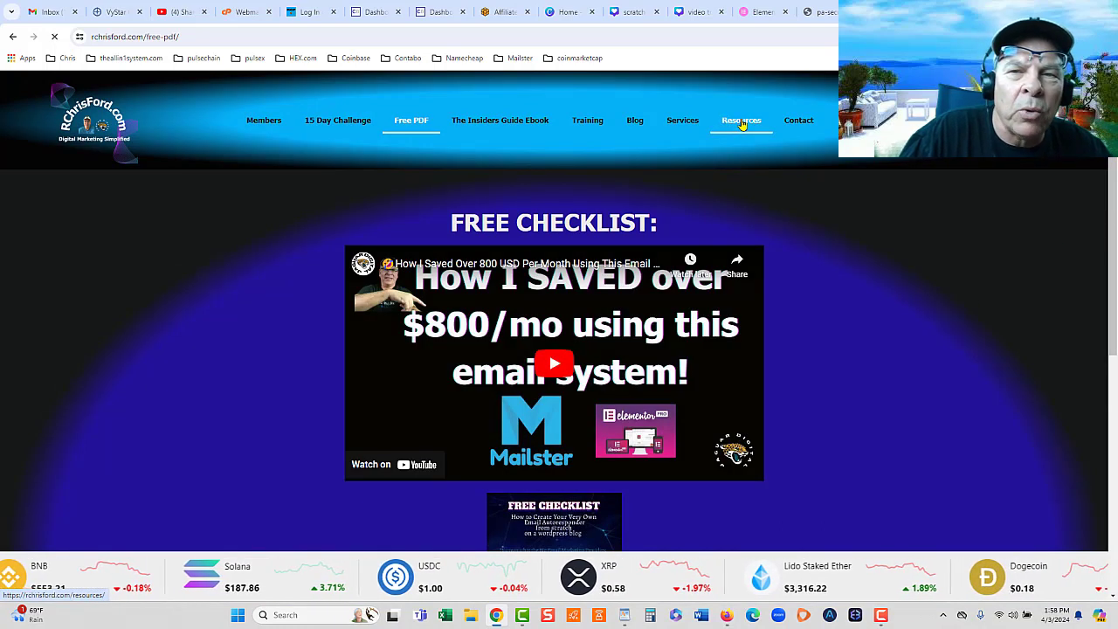
click(742, 123)
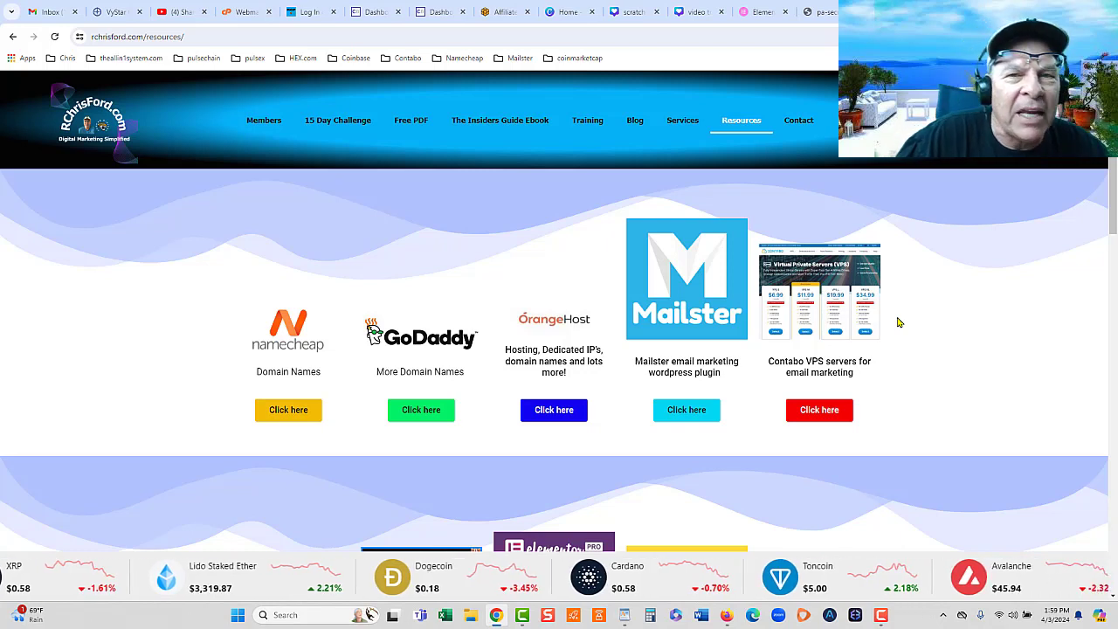
click(883, 619)
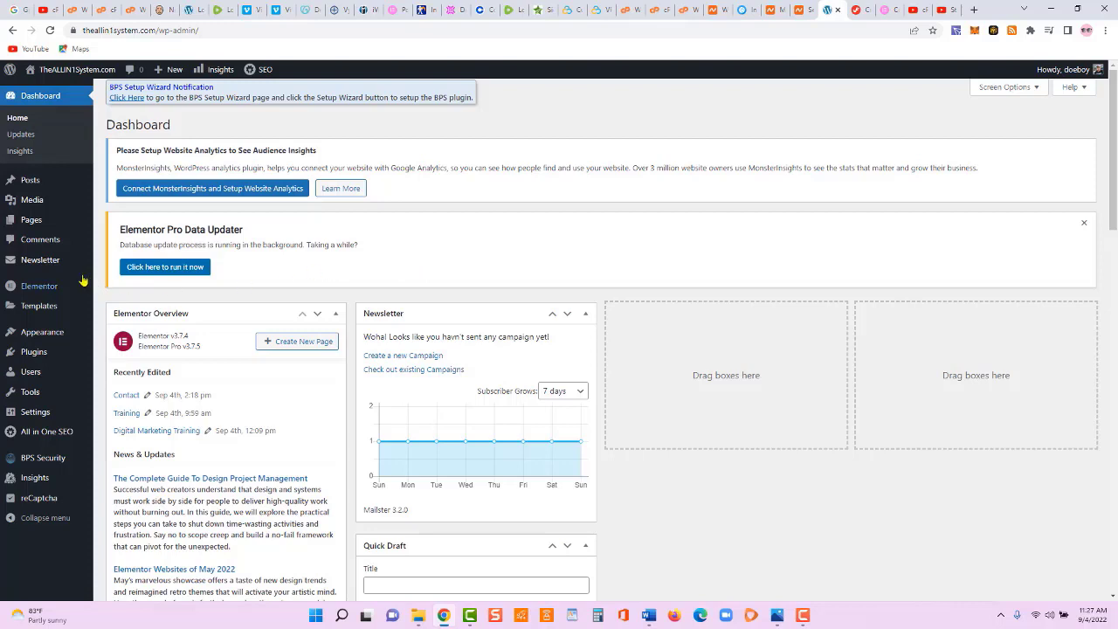
- Add a new newsletter subscriber list named "Ebook" and save it, dismissing the Elementor Pro updater notices
mouse_move(61, 262)
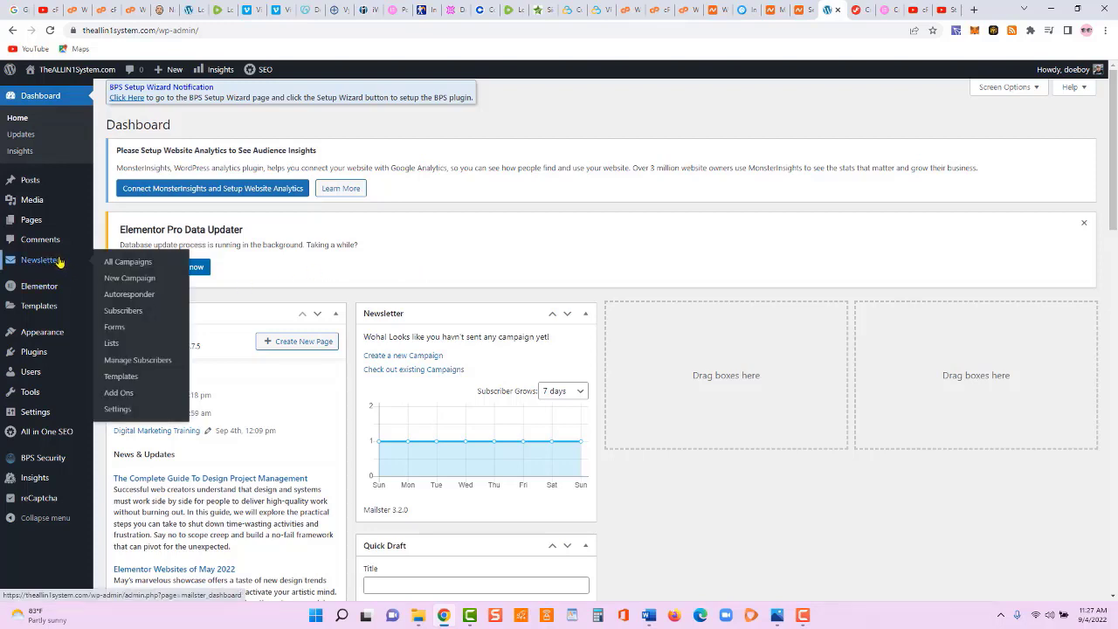
click(113, 343)
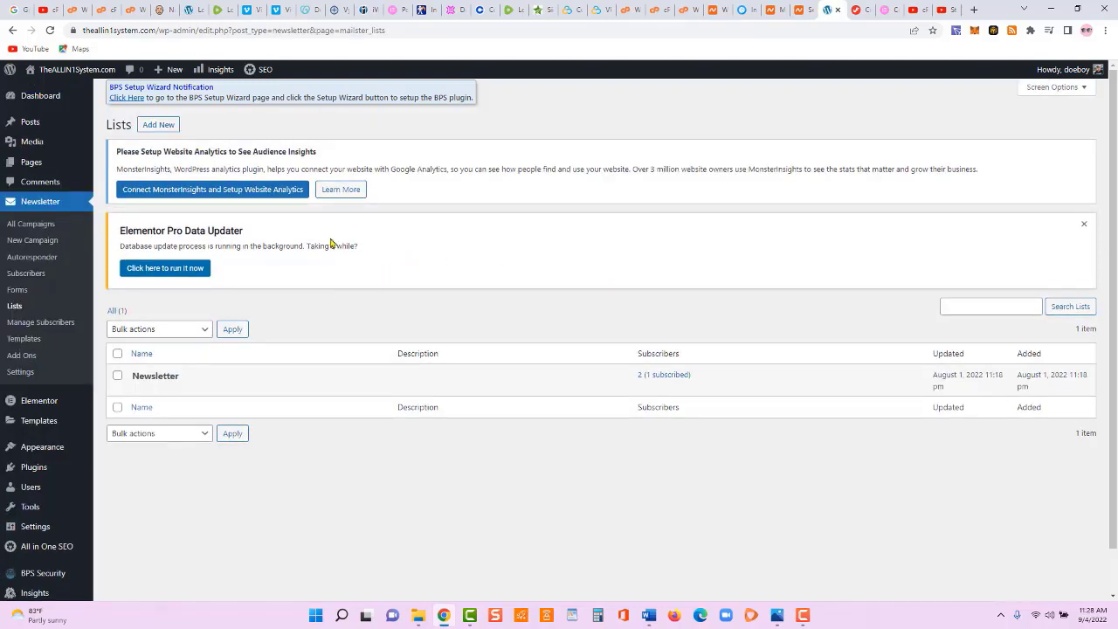
click(1085, 225)
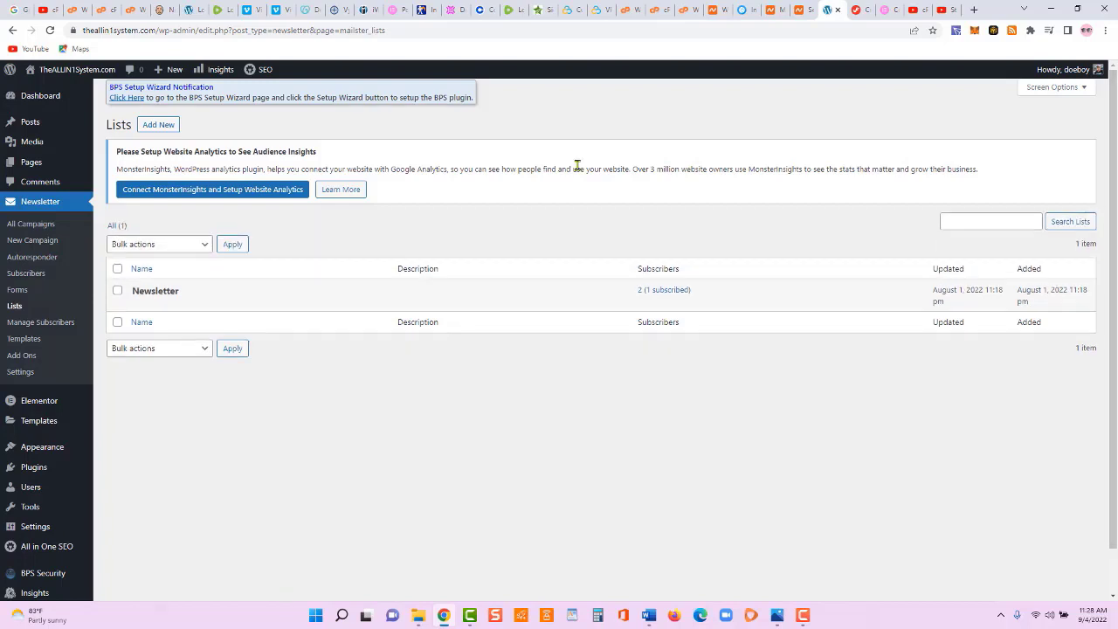
click(158, 124)
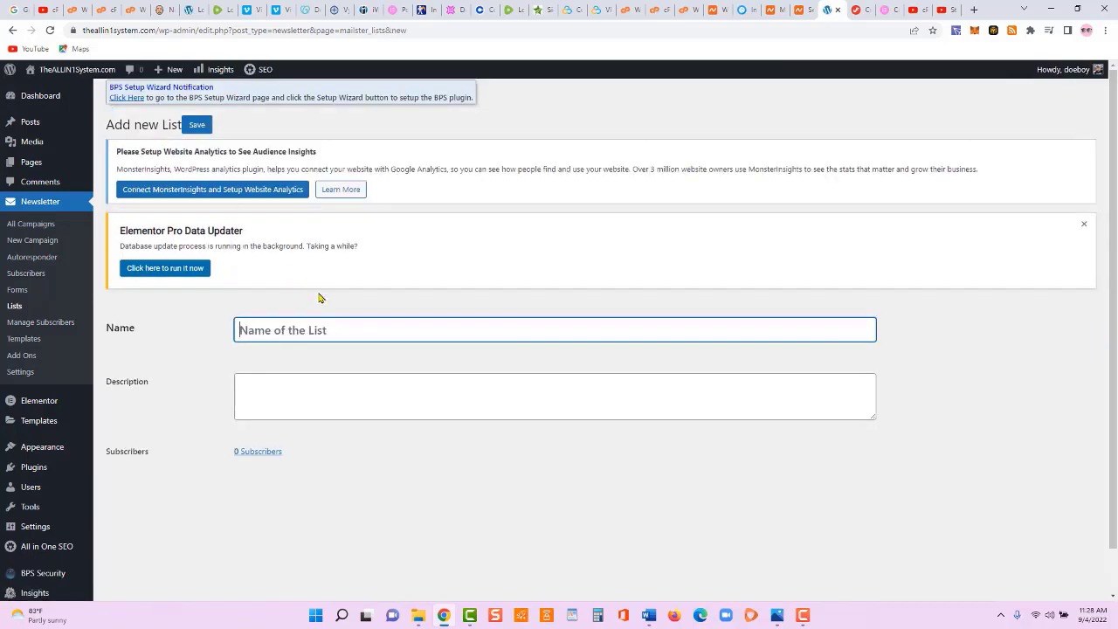
text(Ebook)
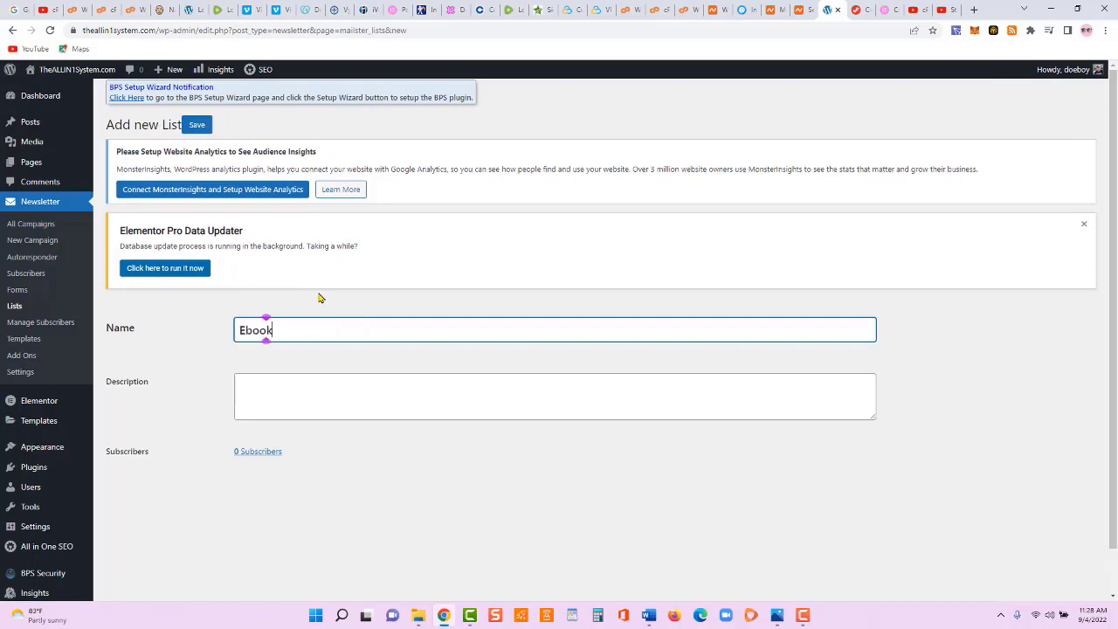
click(1084, 223)
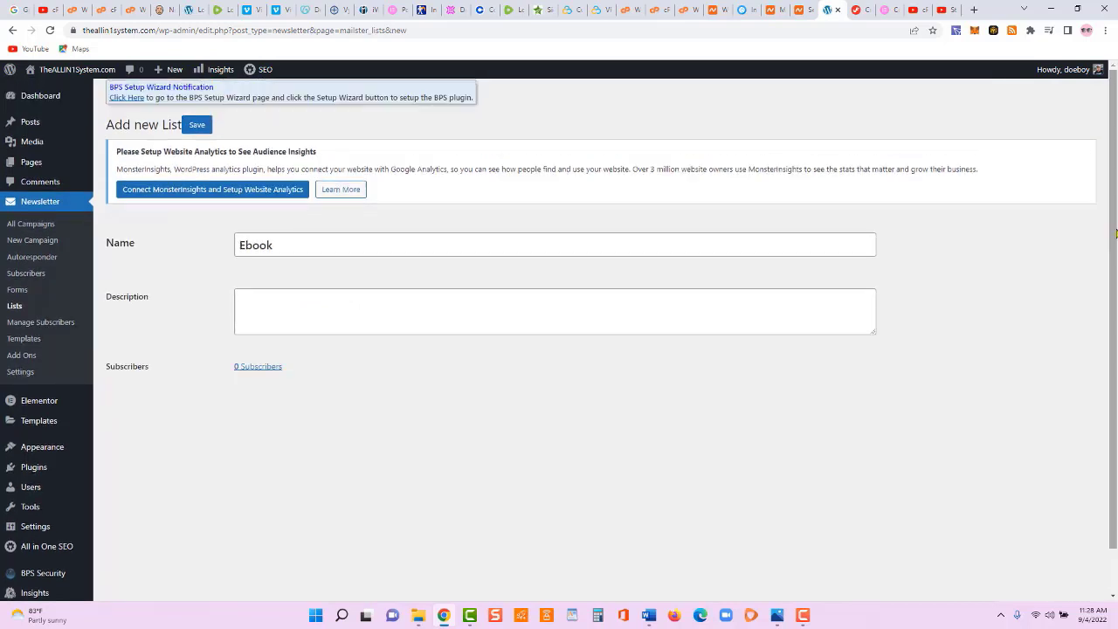
click(198, 127)
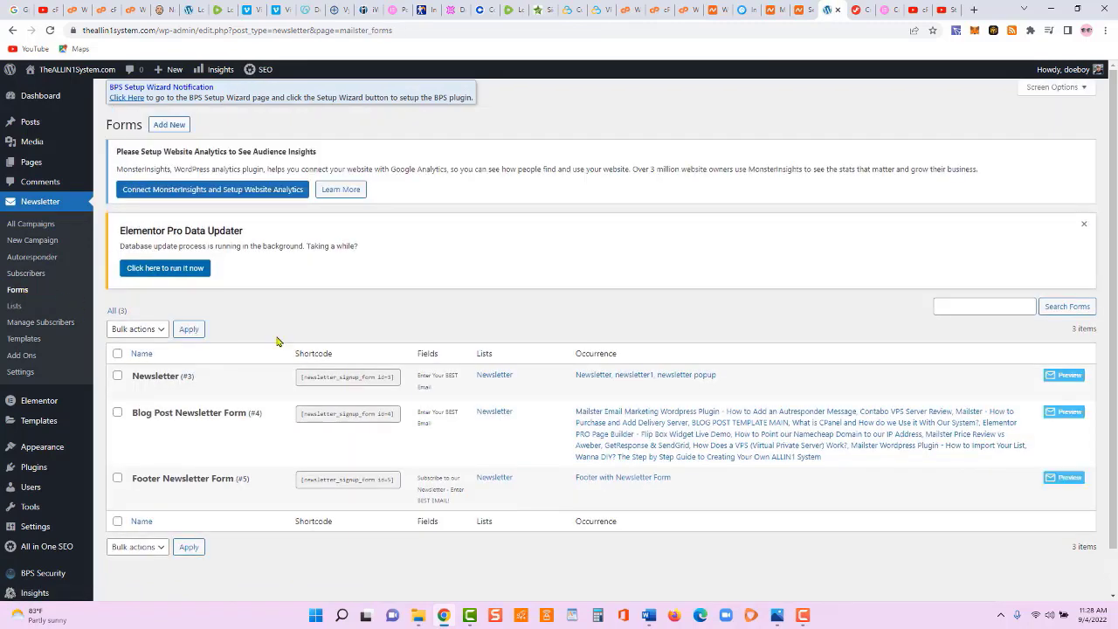
- Create a new newsletter form named "Ebook Form" with the button label "Get Instant Access!" and save it
click(181, 129)
key(BackSpace)
key(BackSpace)
key(BackSpace)
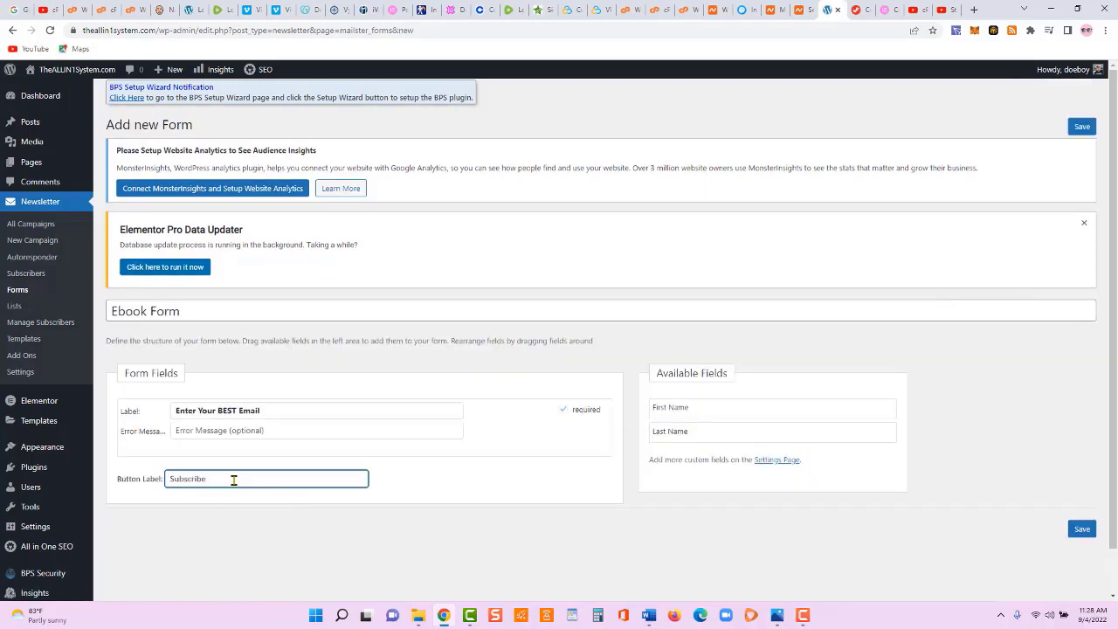
text(gET)
key(BackSpace)
key(BackSpace)
key(BackSpace)
key(BackSpace)
text(Get Instant Access!)
click(1082, 531)
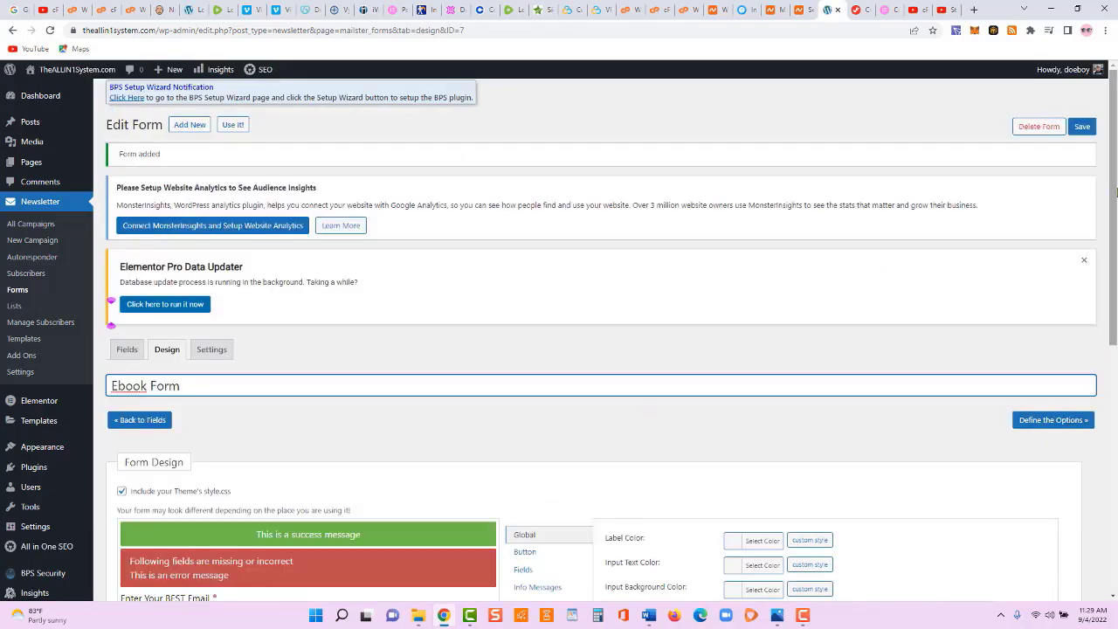
- Set the label color in the Ebook Form's global design to black (#000000)
scroll(728, 315, down, 3)
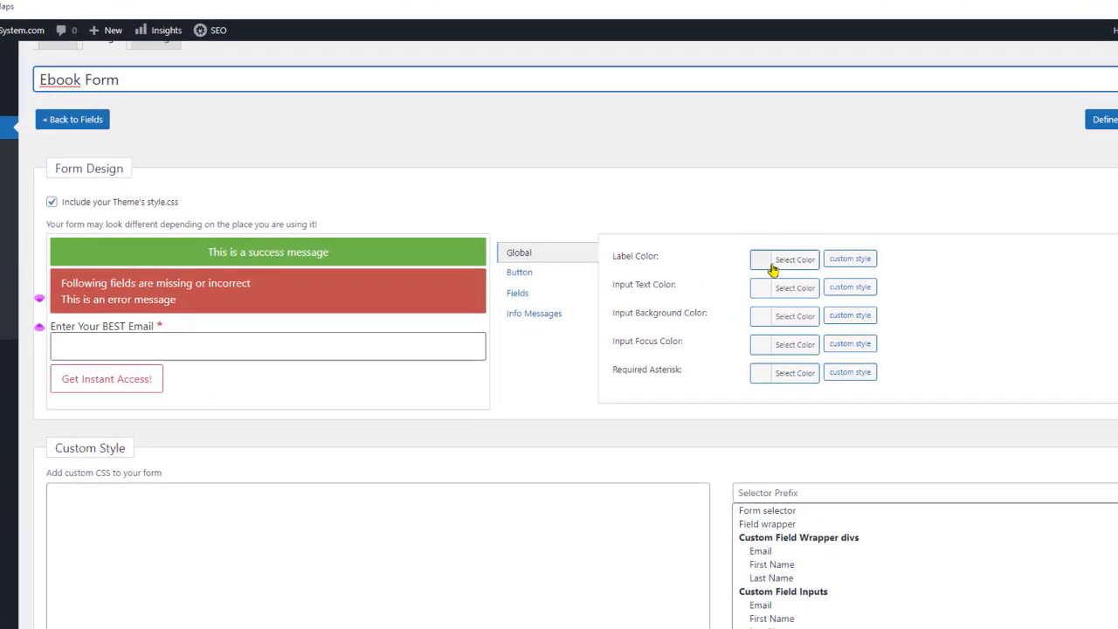
click(774, 271)
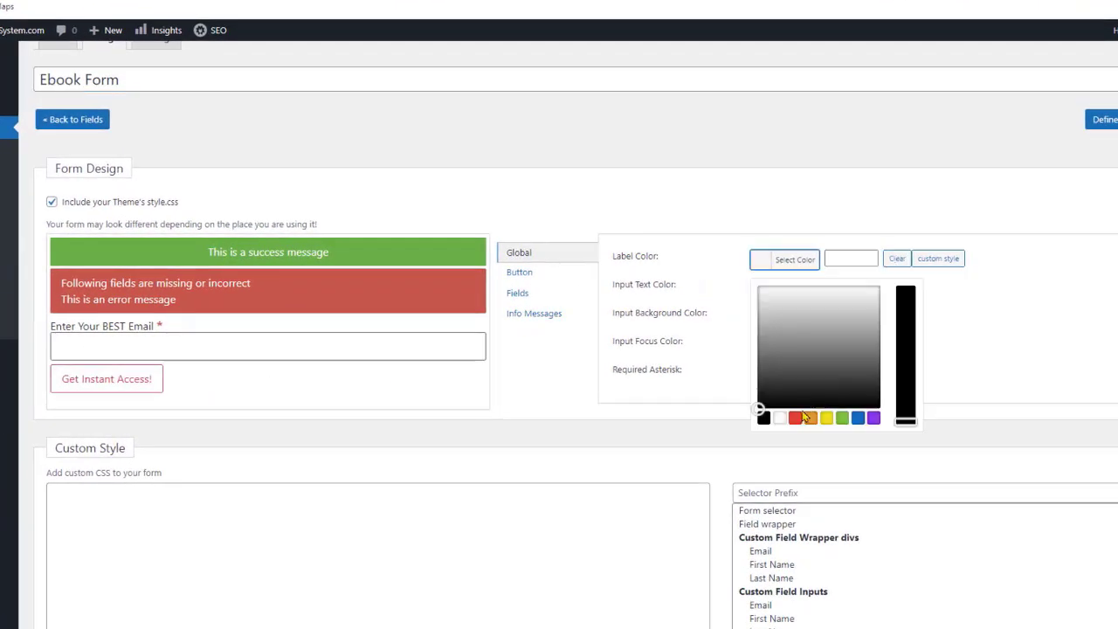
click(795, 418)
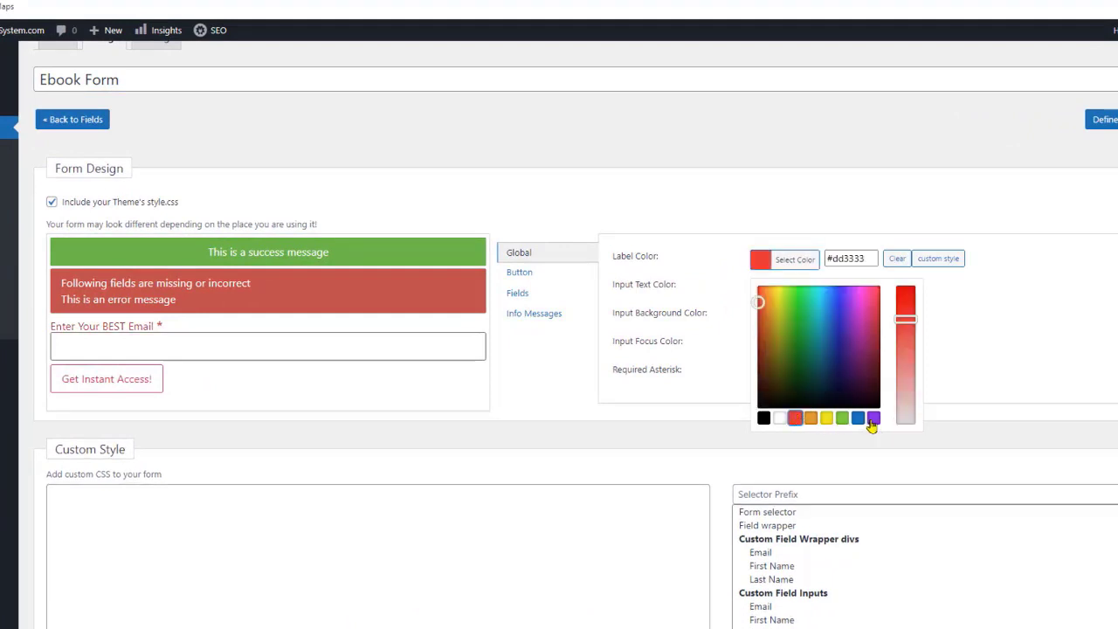
click(858, 417)
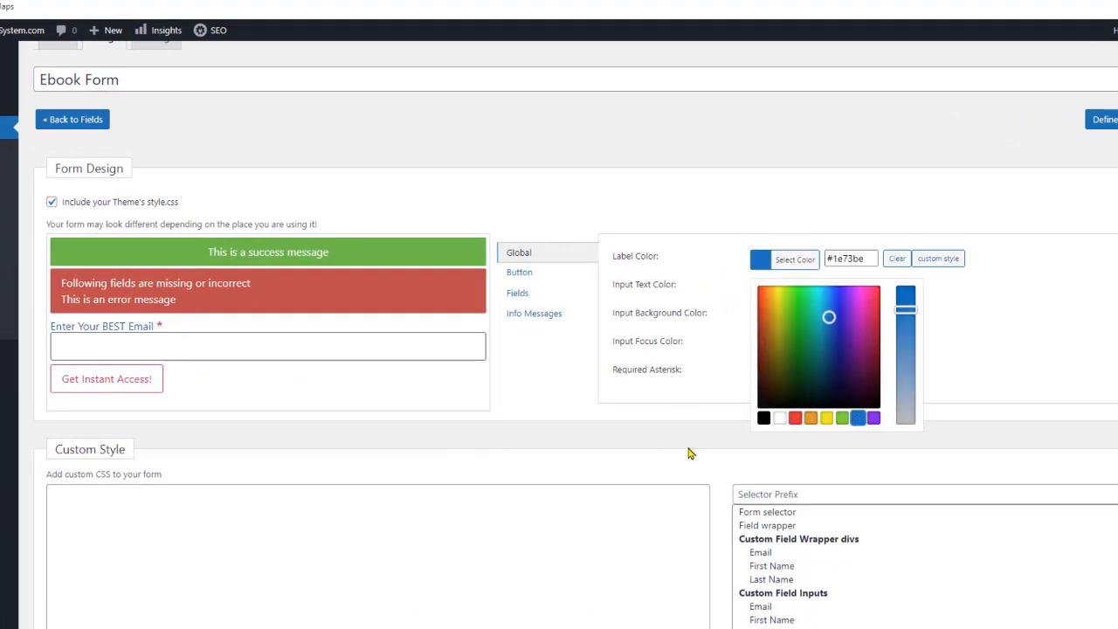
click(764, 418)
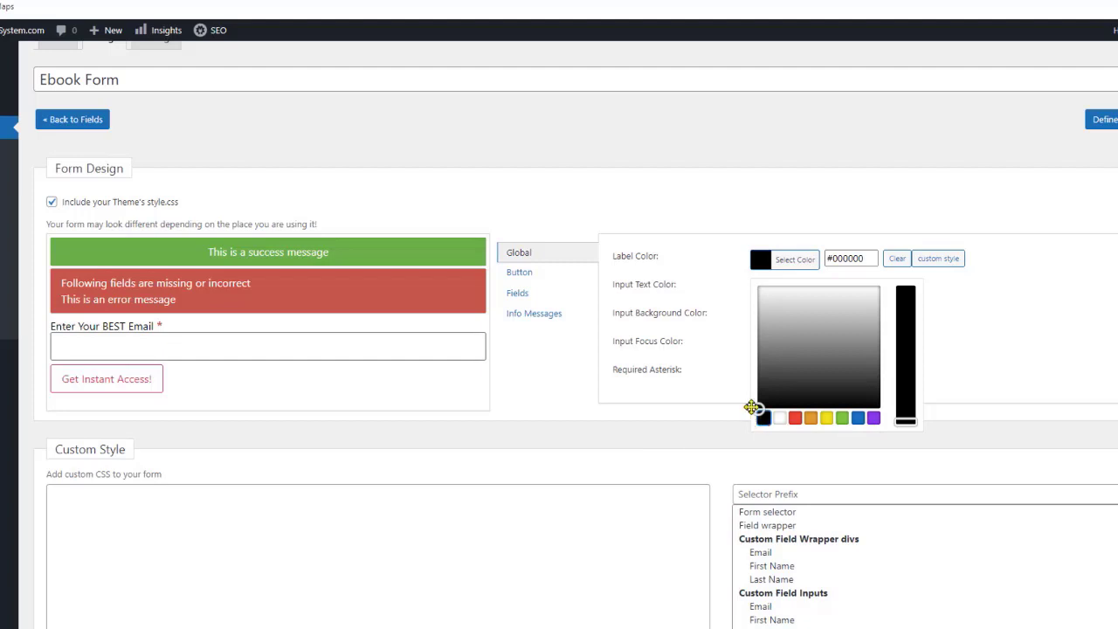
click(724, 284)
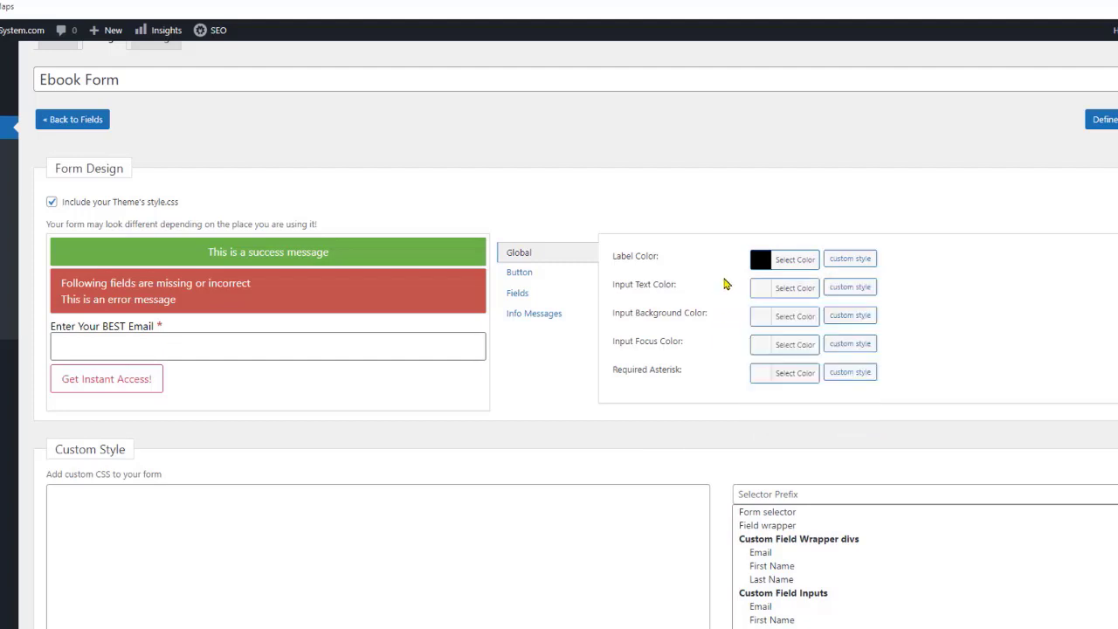
- Set the form's global input text color to black, leaving the input focus color unset
click(761, 296)
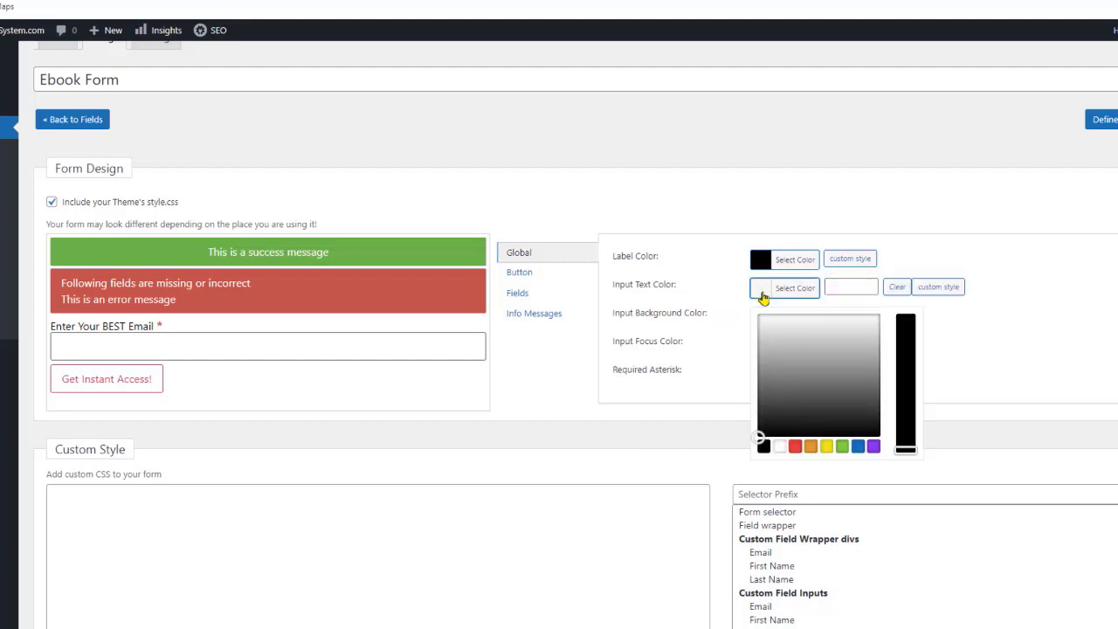
click(765, 450)
click(692, 412)
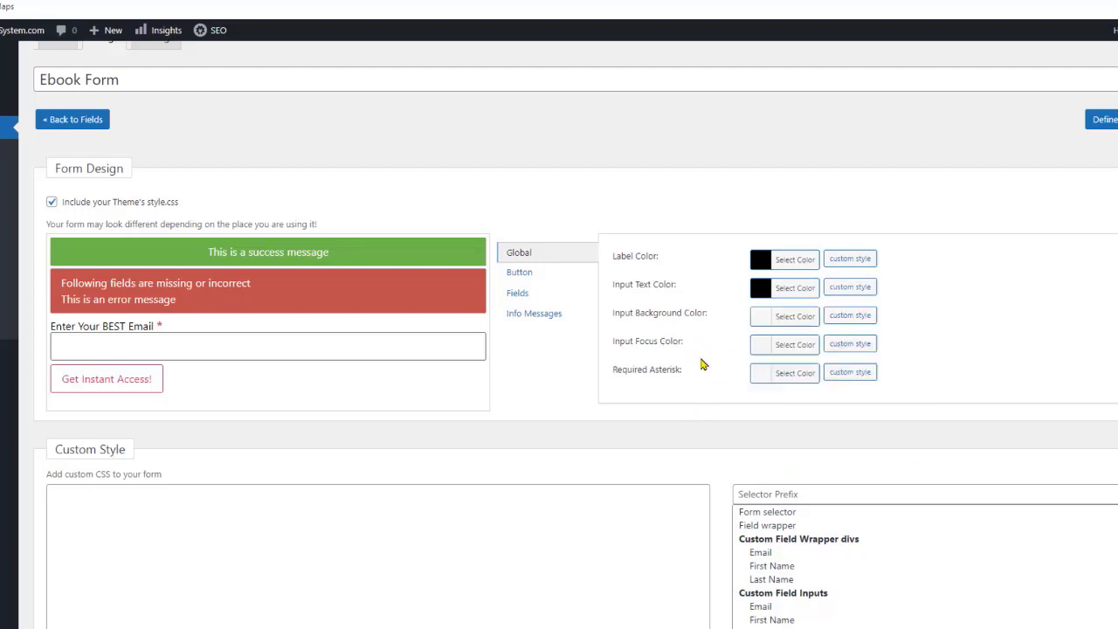
click(760, 349)
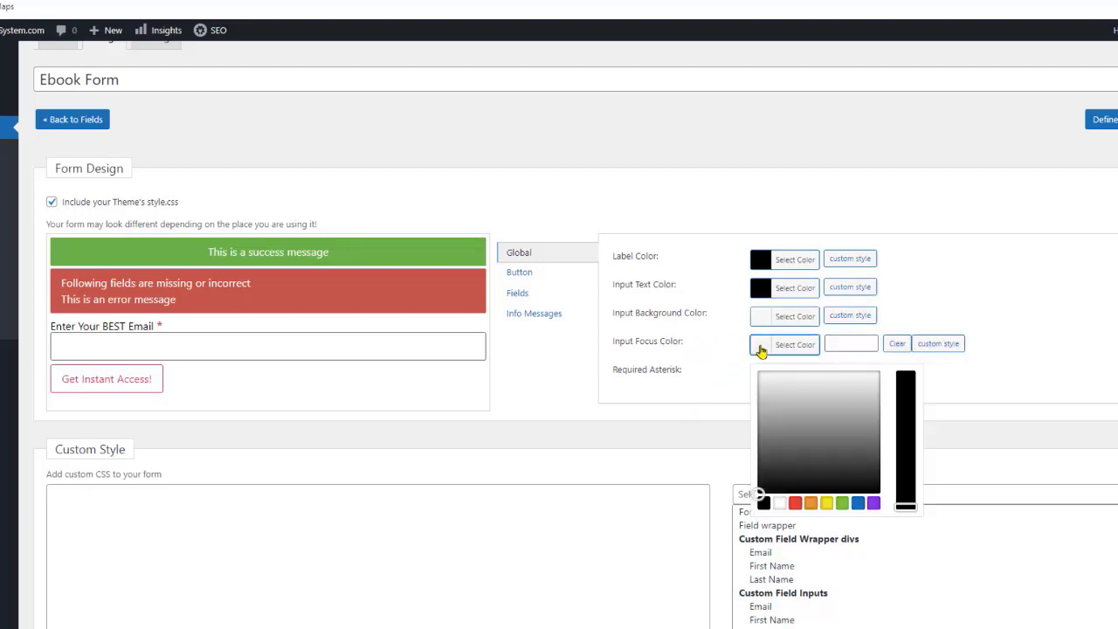
click(760, 349)
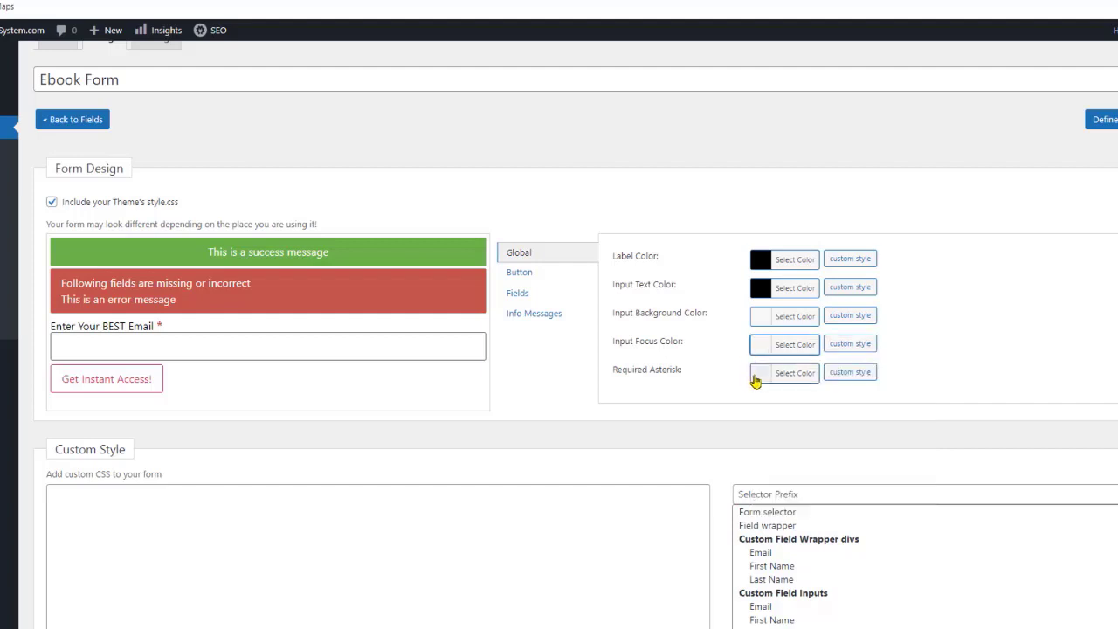
- Set the required asterisk color to red (#dd3333)
click(756, 378)
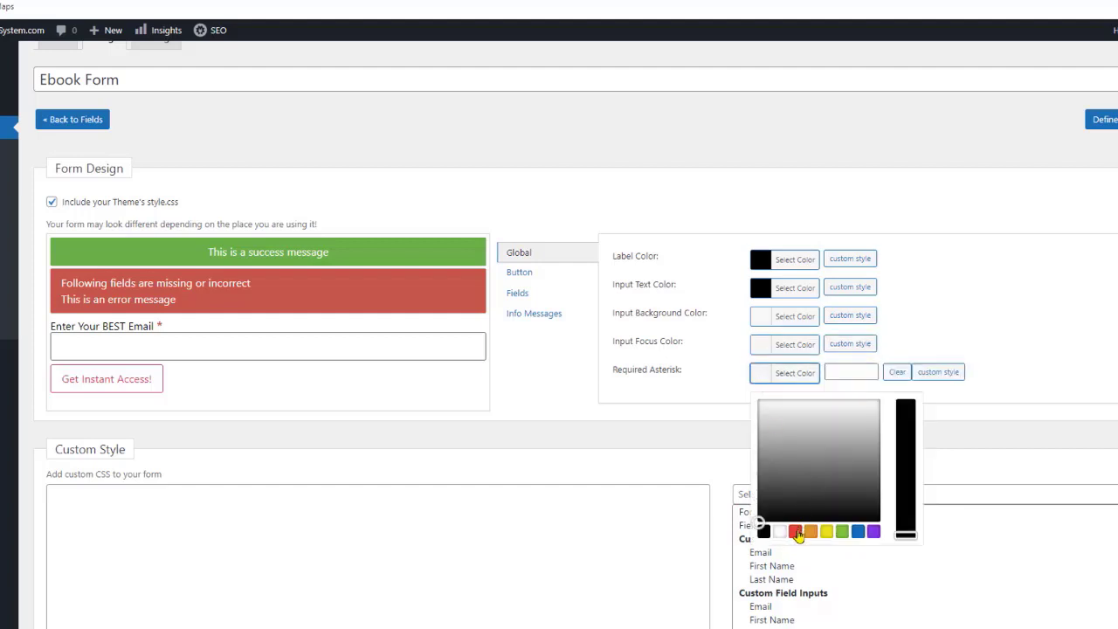
click(796, 532)
click(858, 533)
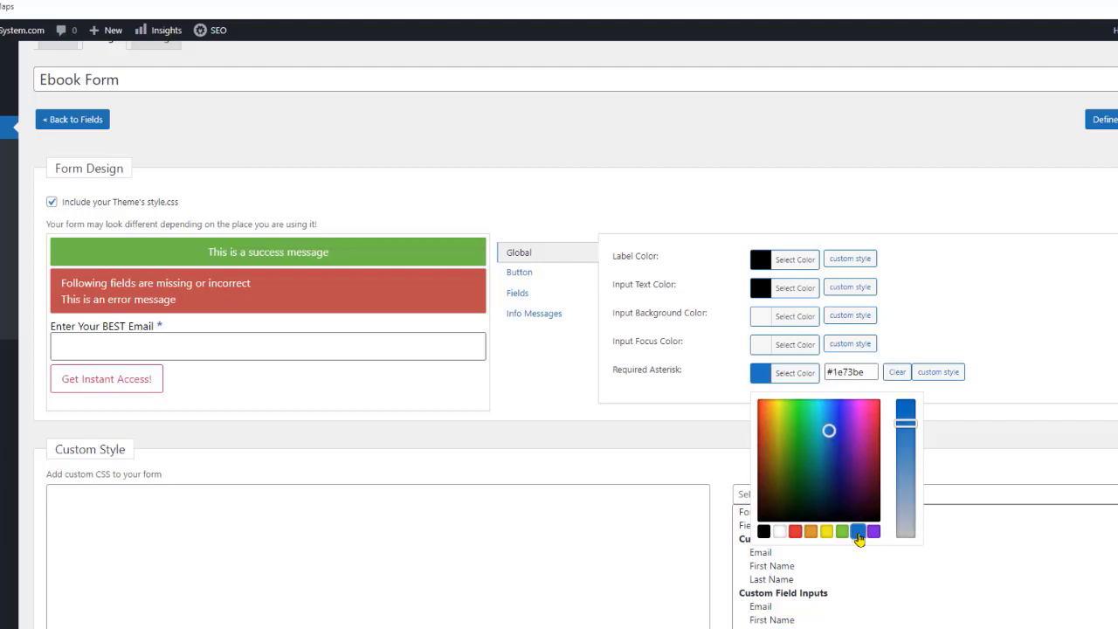
click(795, 532)
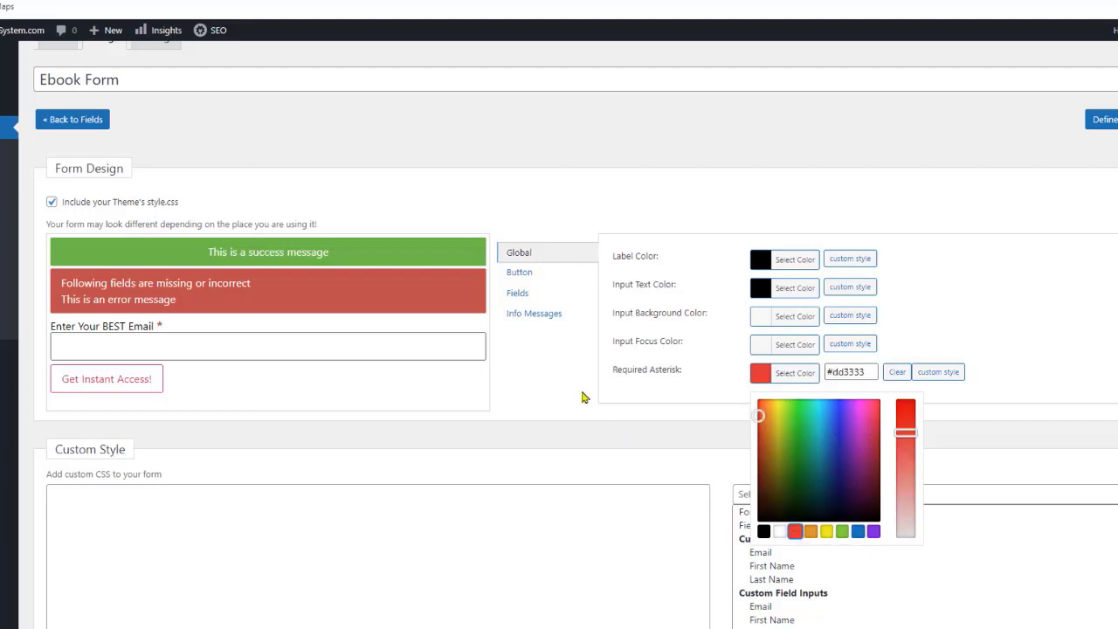
- Set the form button's background color to blue (#1e73be) and its text color to white (#ffffff)
click(525, 273)
click(759, 265)
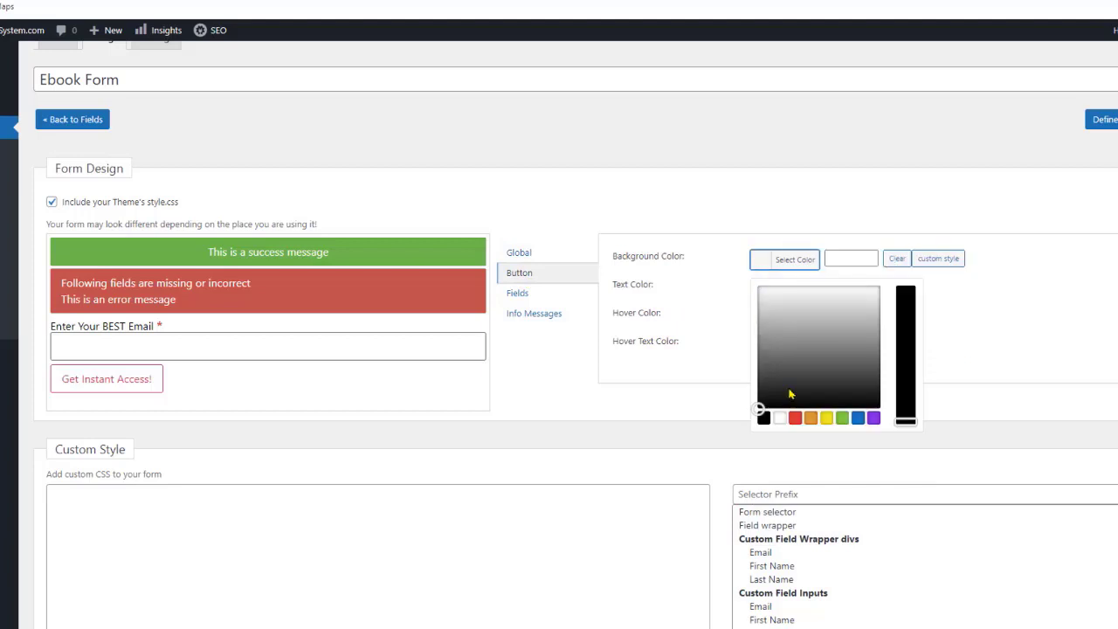
click(859, 422)
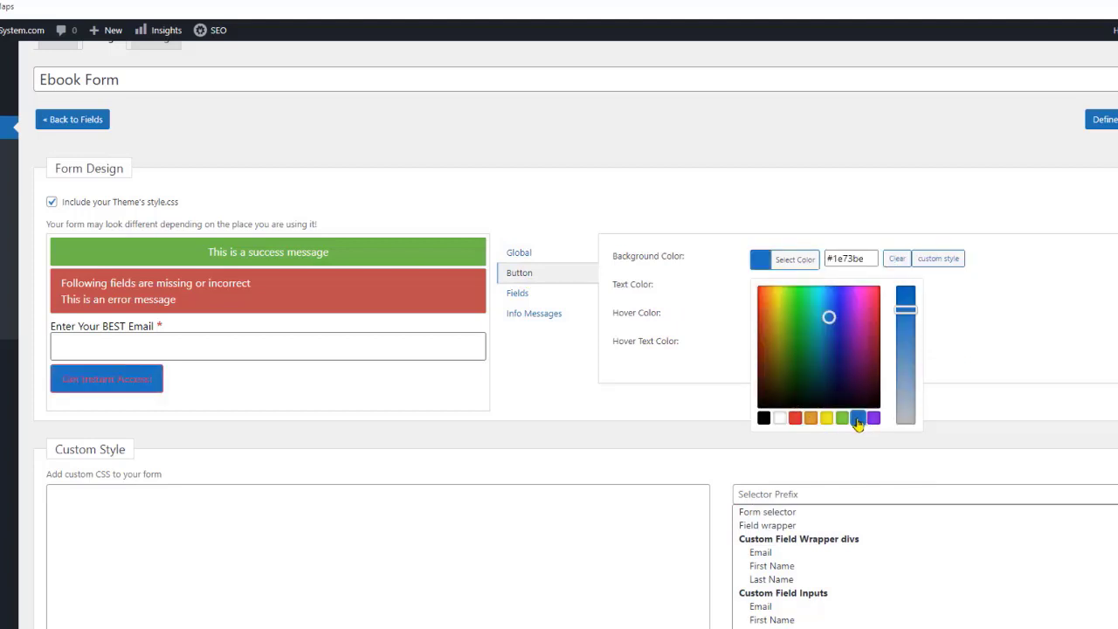
click(754, 296)
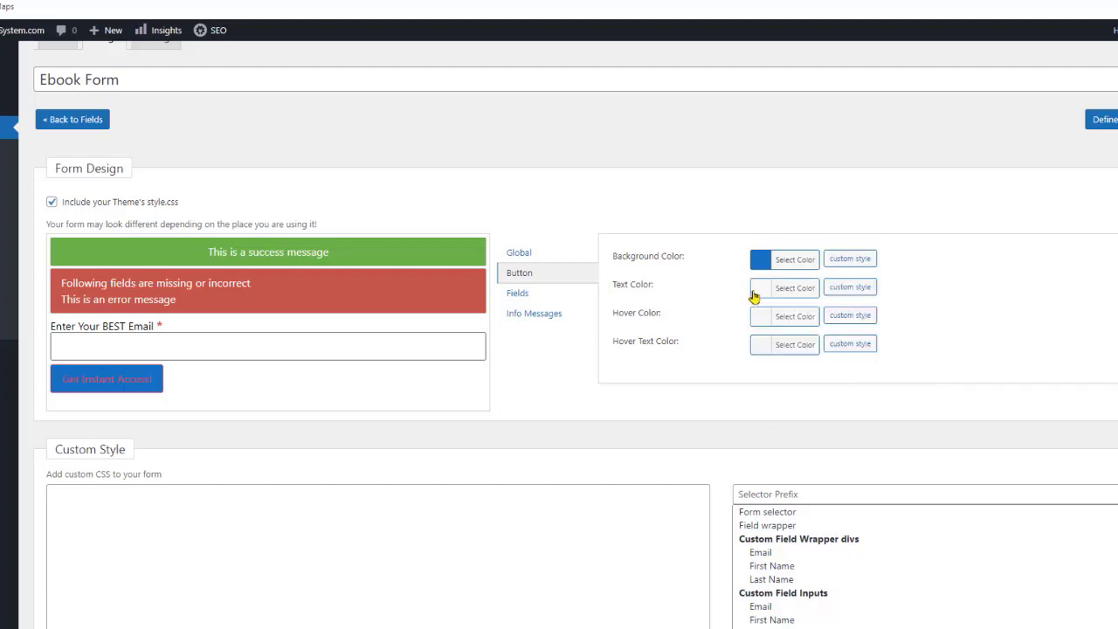
click(754, 296)
click(779, 449)
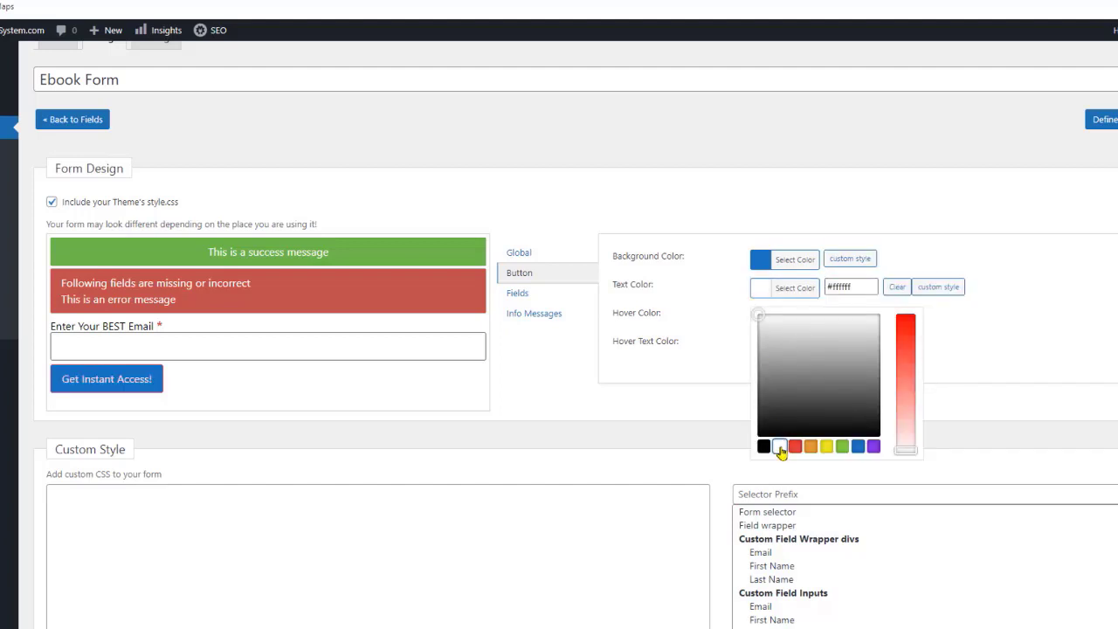
- Set the form button's hover color to red (#dd3333) and its hover text color to white
click(760, 315)
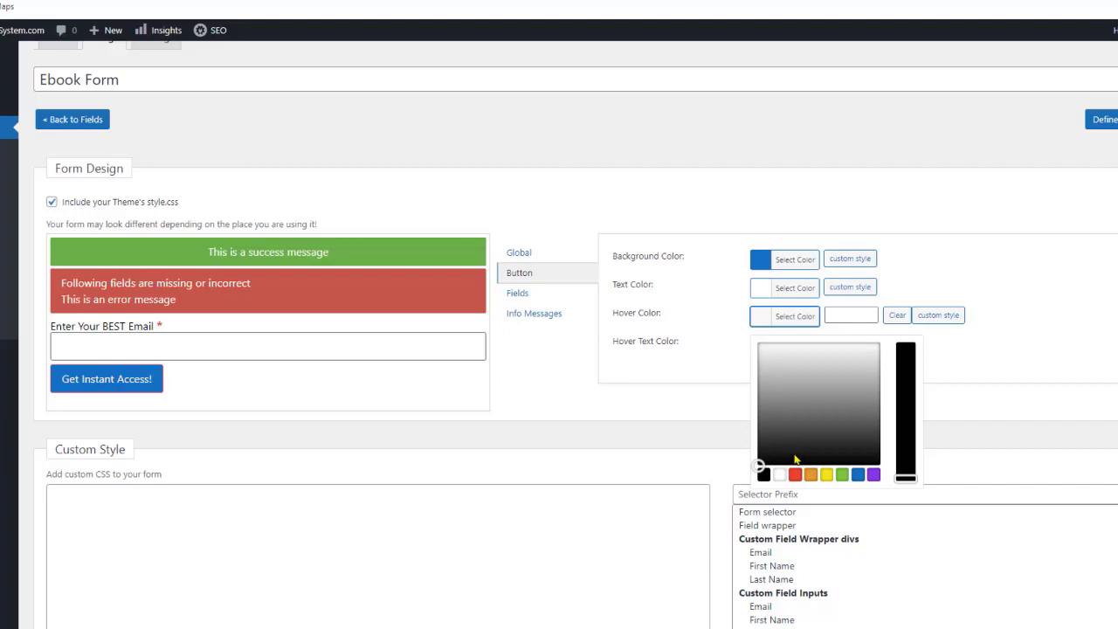
click(795, 477)
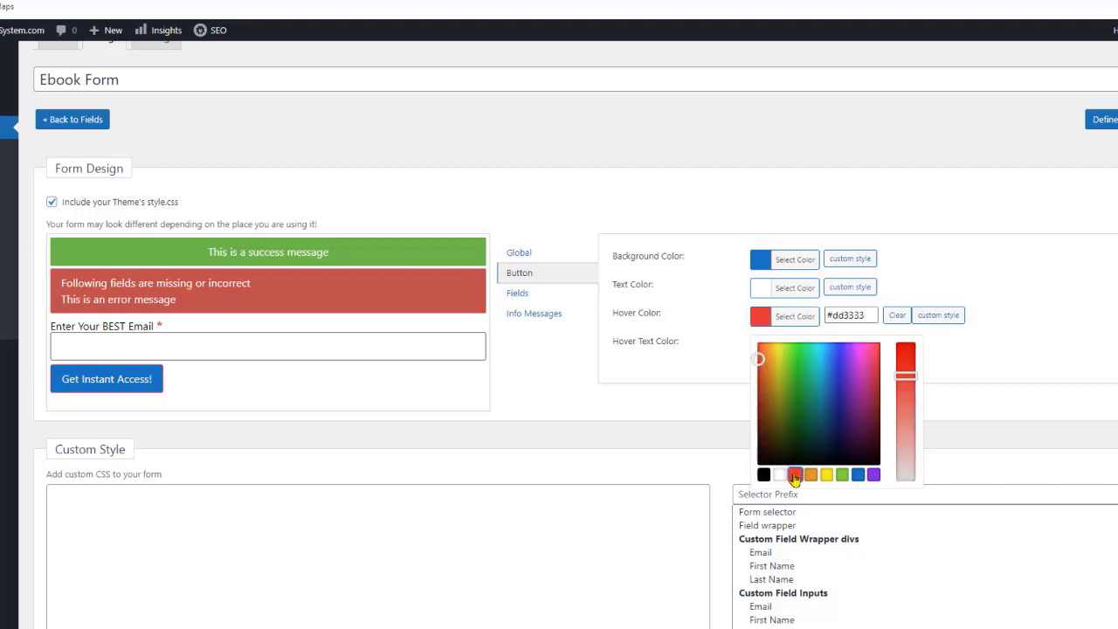
click(707, 385)
click(760, 346)
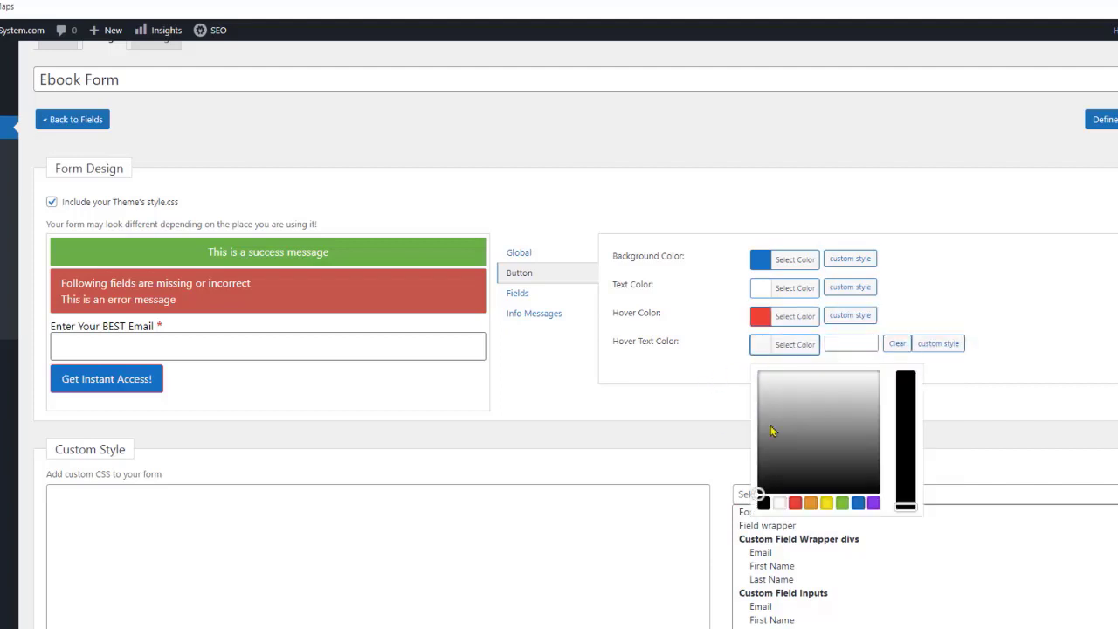
click(764, 504)
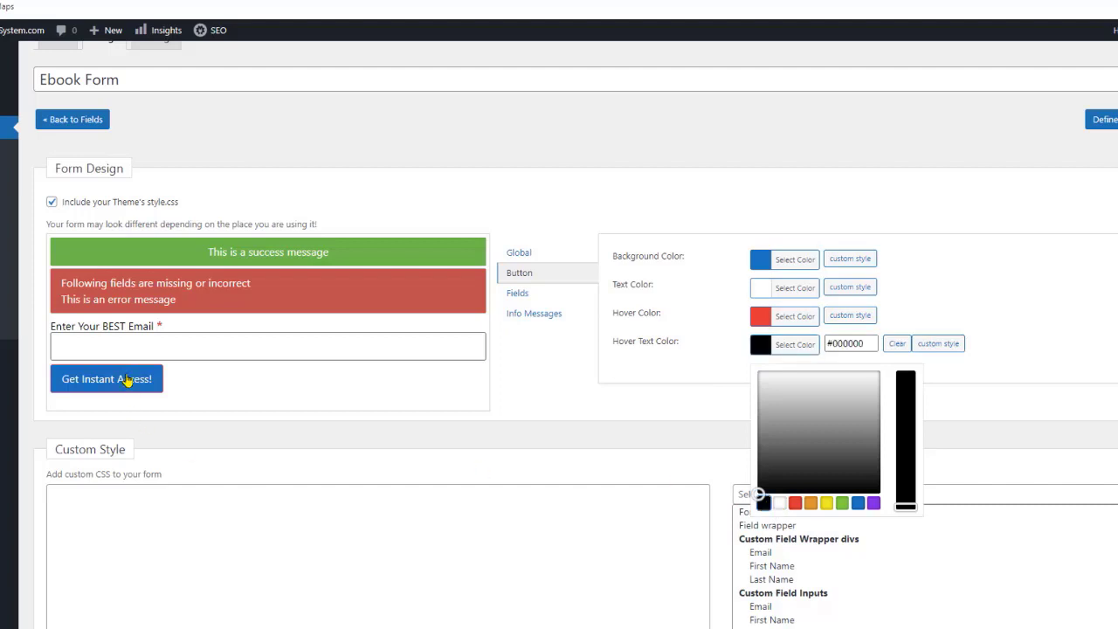
click(779, 504)
click(632, 414)
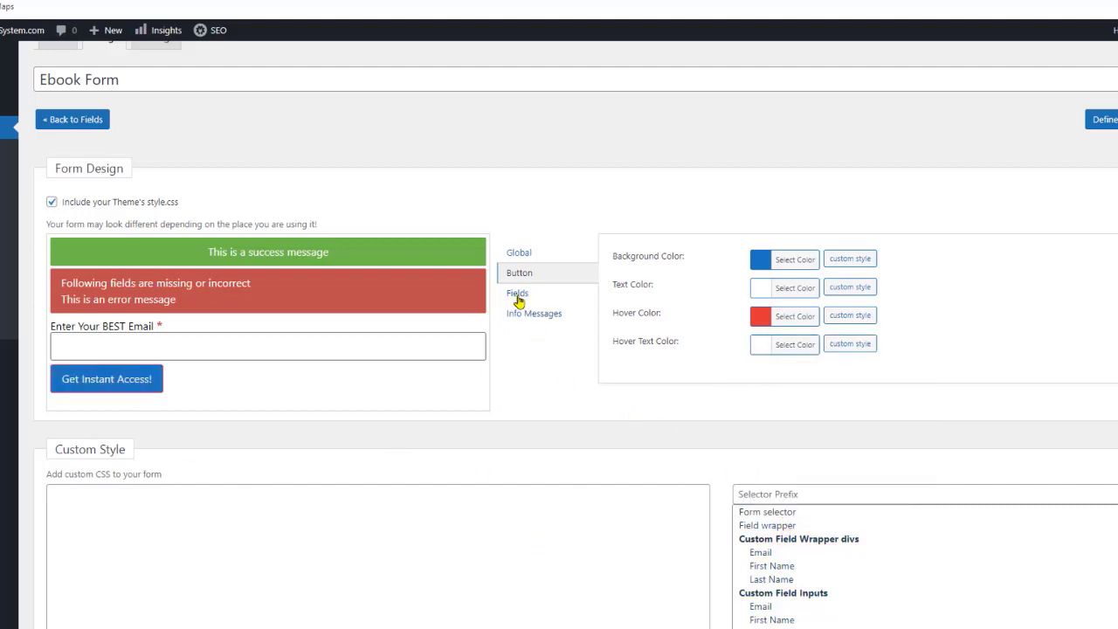
- Set the label and input colors of the Enter Your BEST Email field to black (#000000)
click(518, 295)
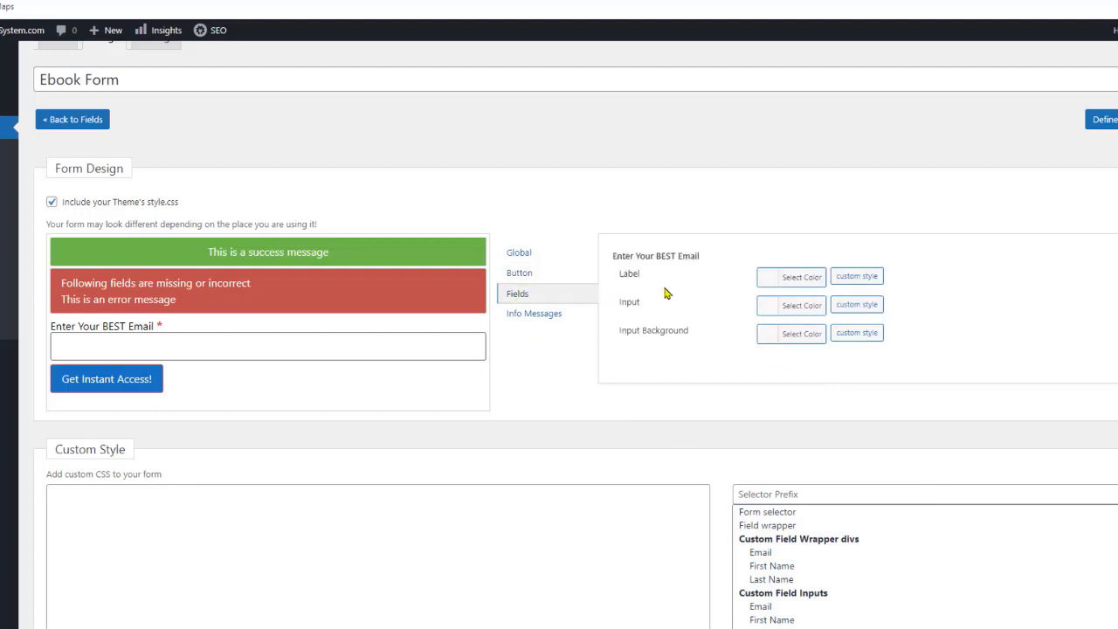
click(772, 281)
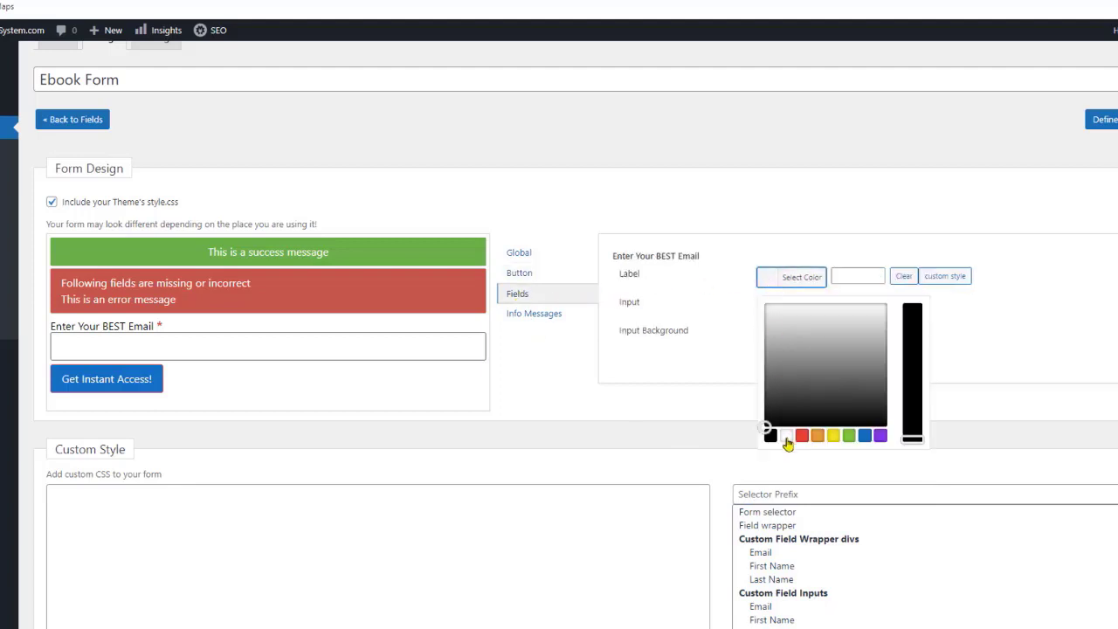
click(771, 435)
click(865, 436)
click(773, 437)
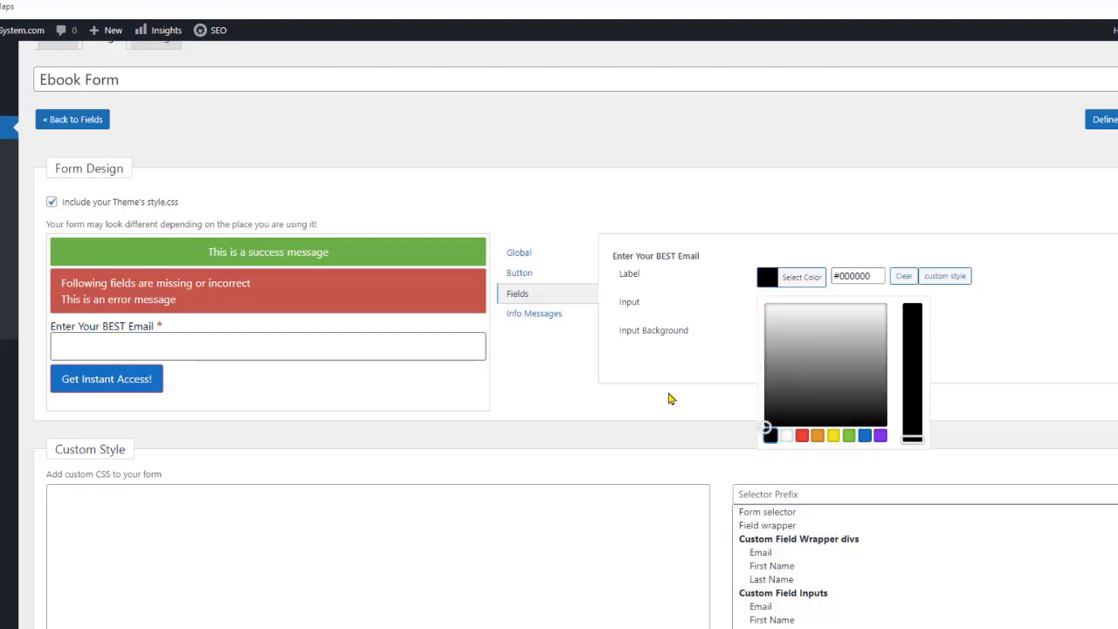
click(673, 399)
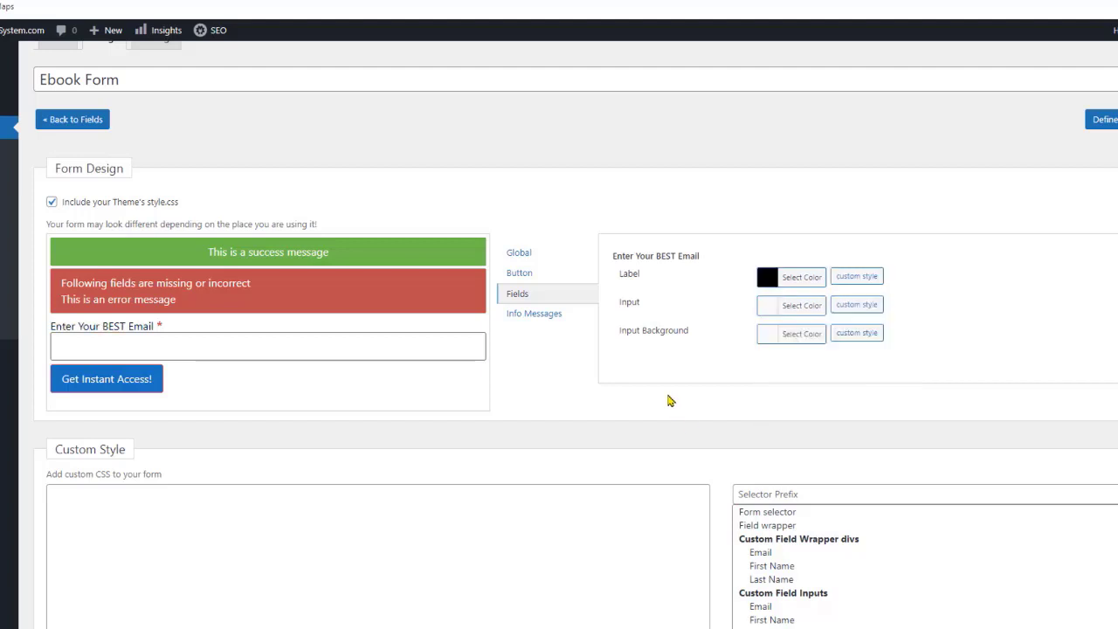
click(770, 311)
click(771, 464)
click(701, 424)
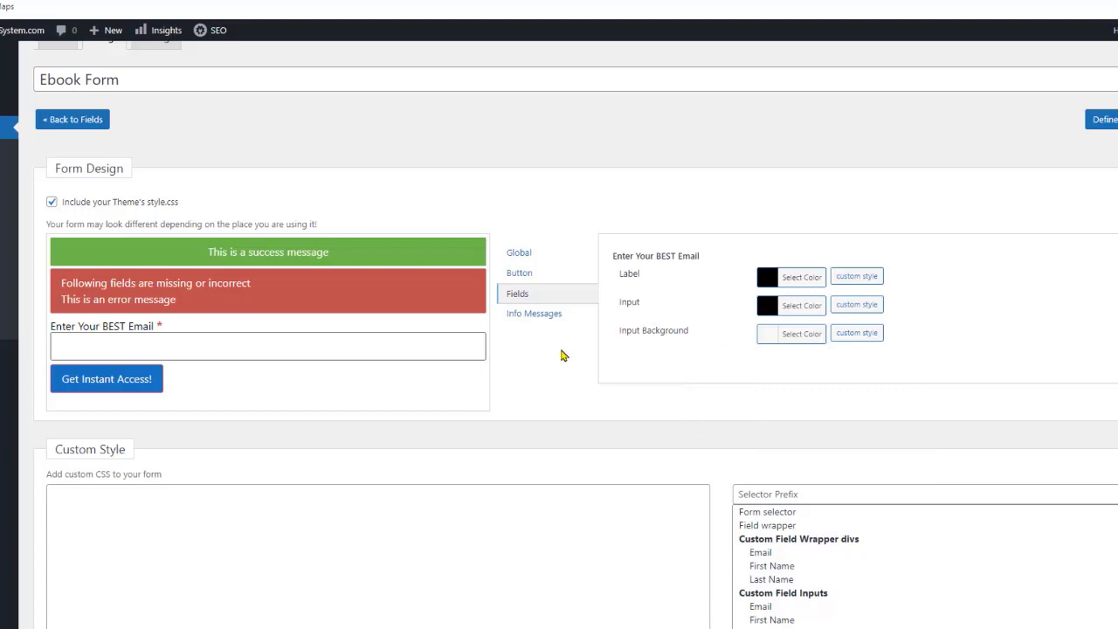
- Try several colors for the success message text and settle on white (#ffffff)
click(538, 316)
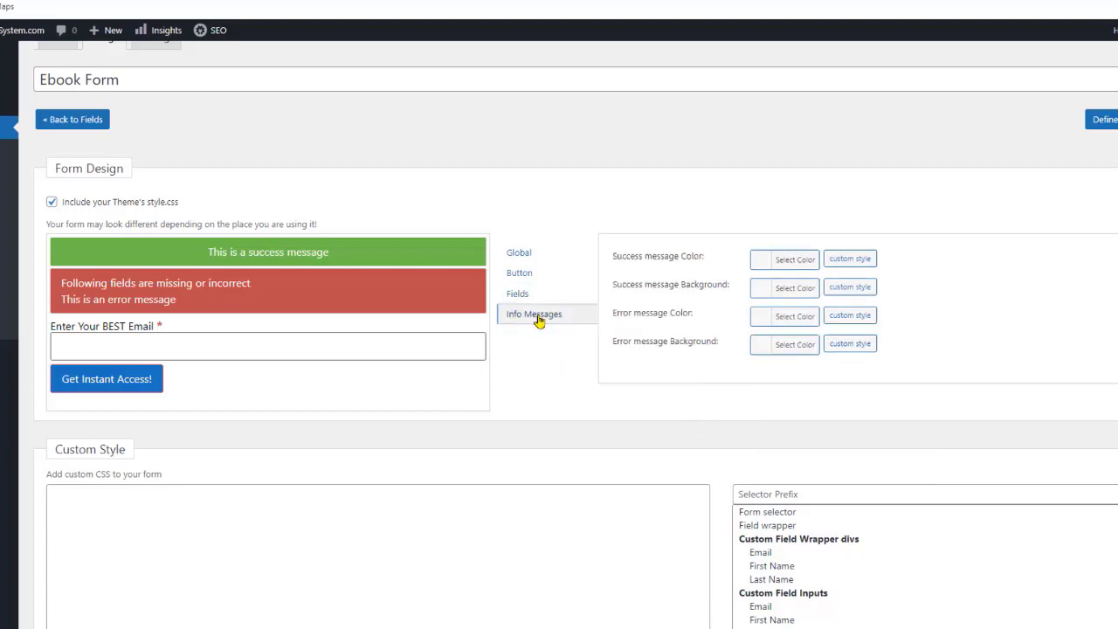
click(758, 262)
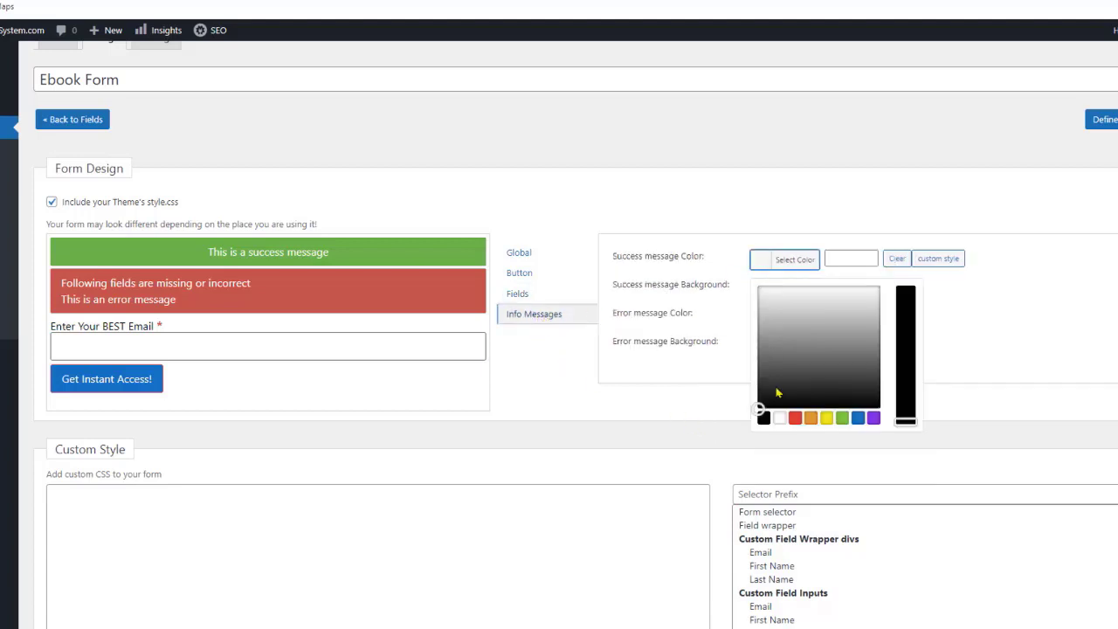
click(779, 418)
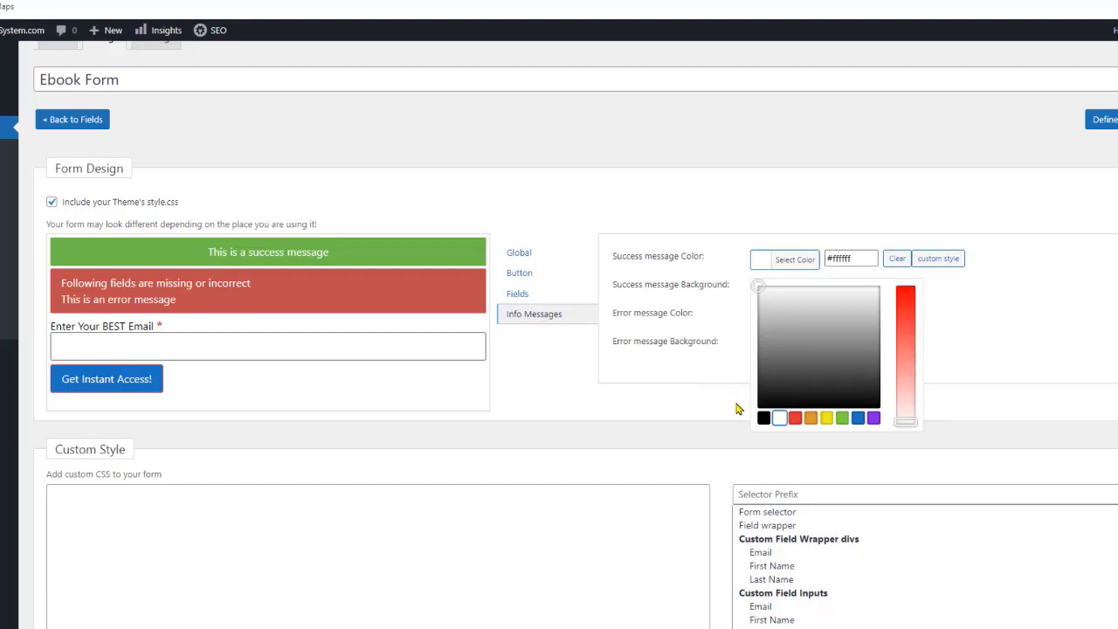
click(795, 418)
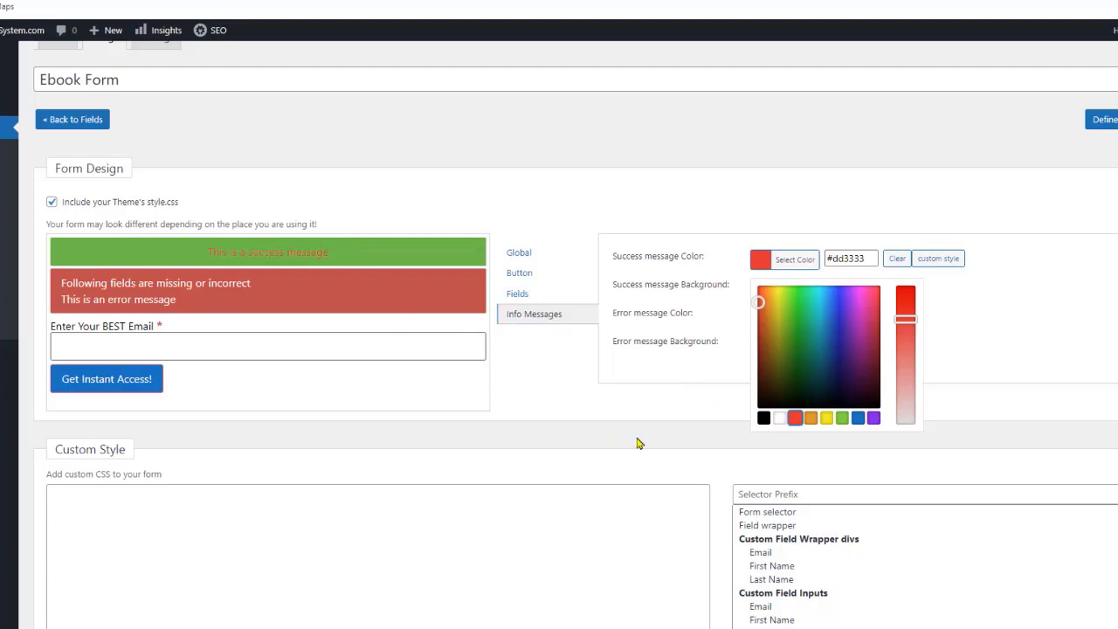
click(827, 419)
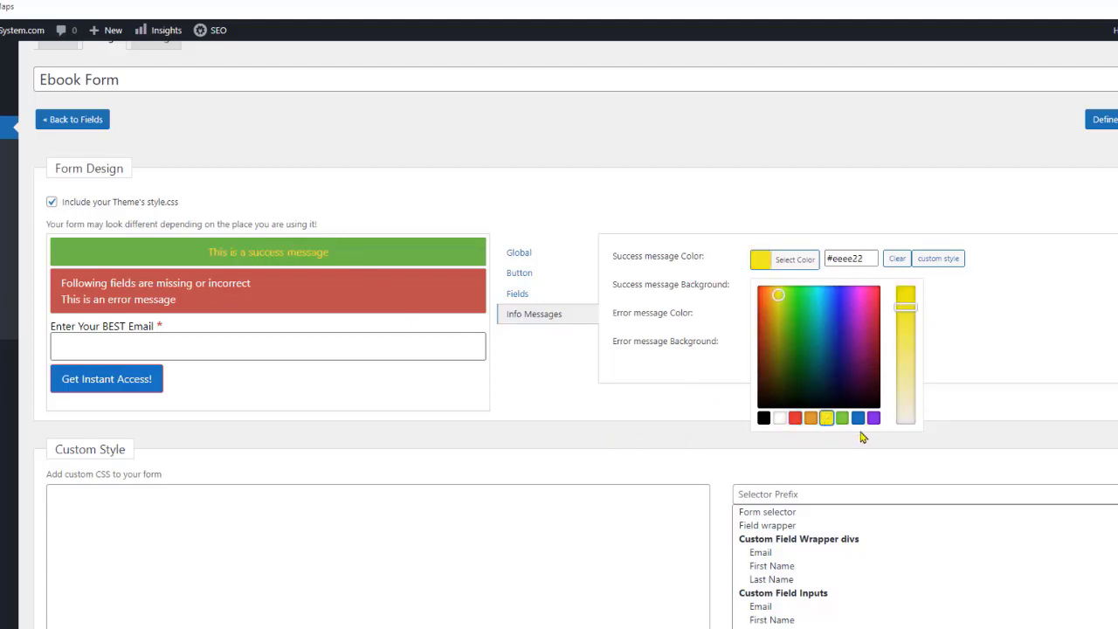
click(859, 419)
click(780, 420)
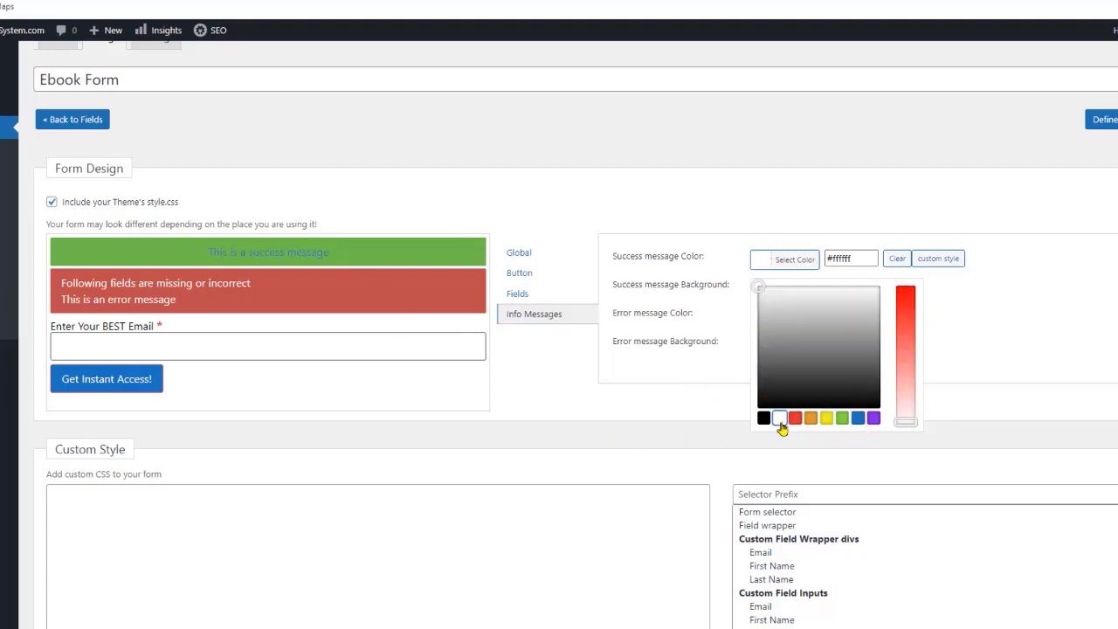
click(711, 399)
- Set the success message background to green, raising the preset green (#81d742) to full saturation
click(766, 290)
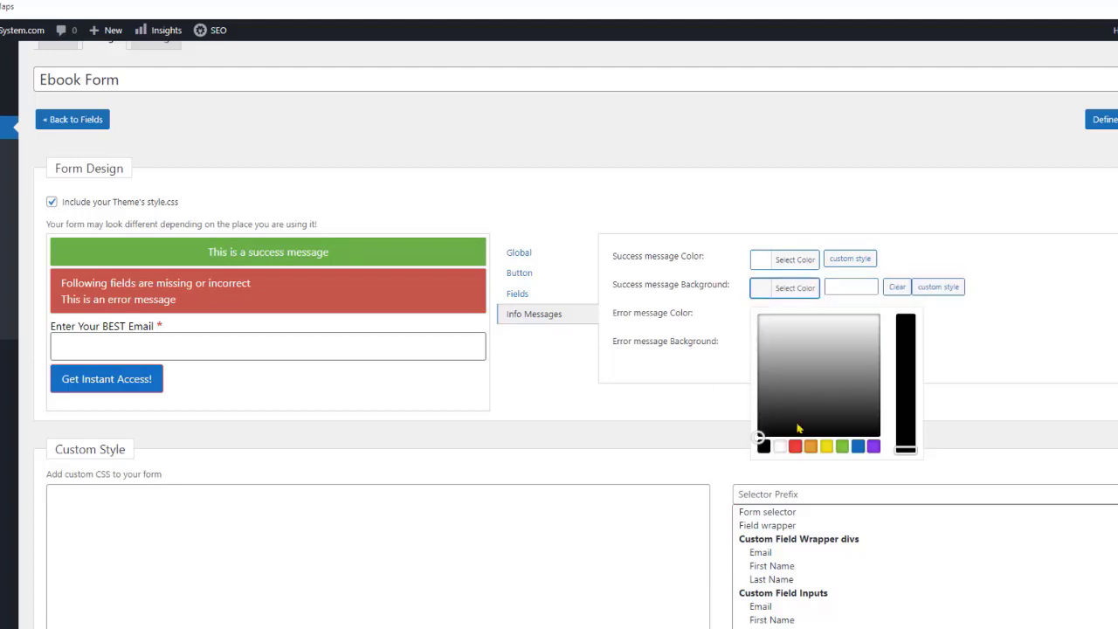
click(841, 447)
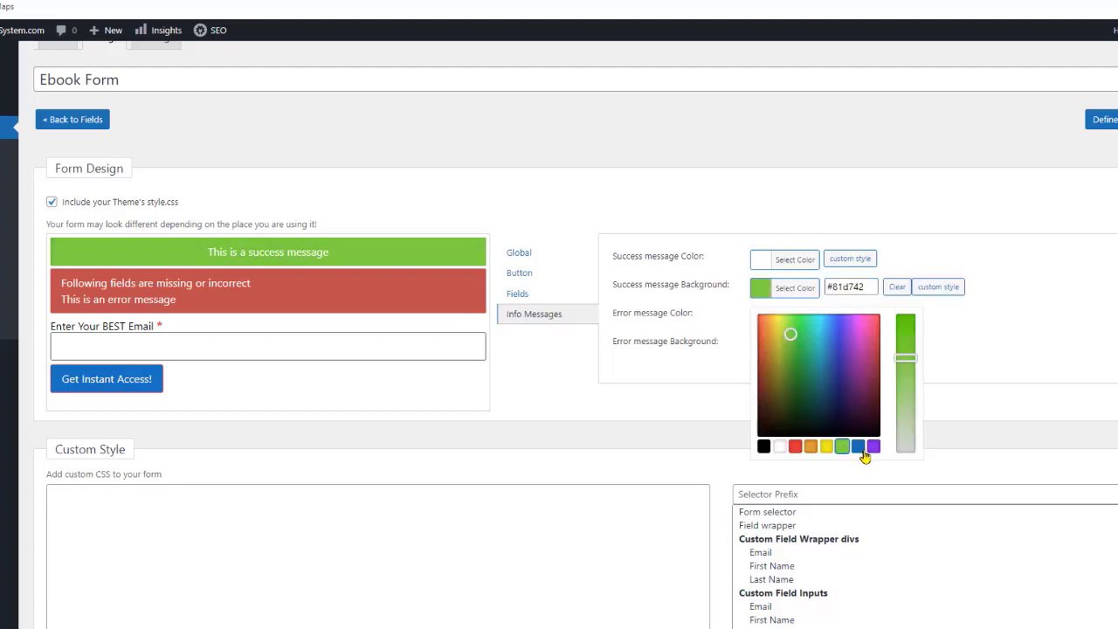
click(859, 447)
click(874, 446)
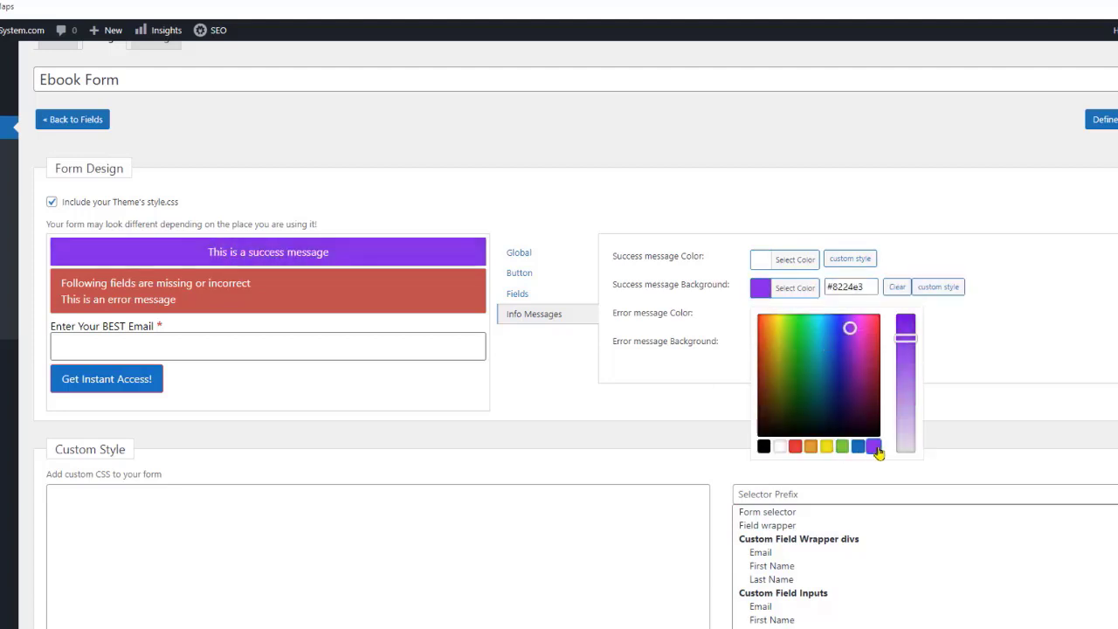
click(842, 447)
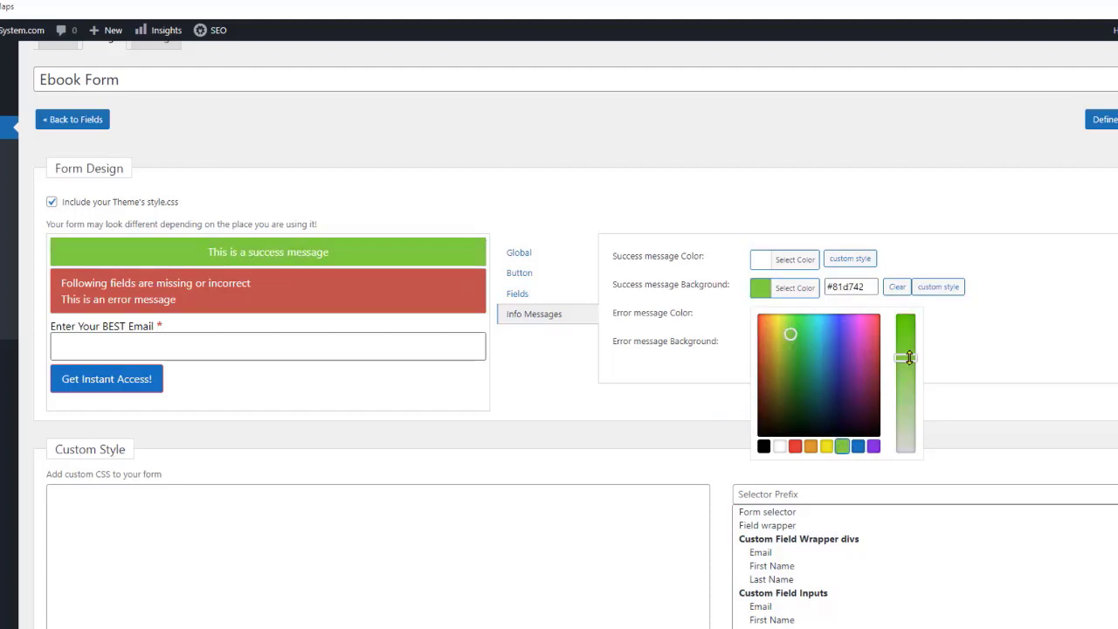
drag(909, 357, 907, 317)
click(699, 397)
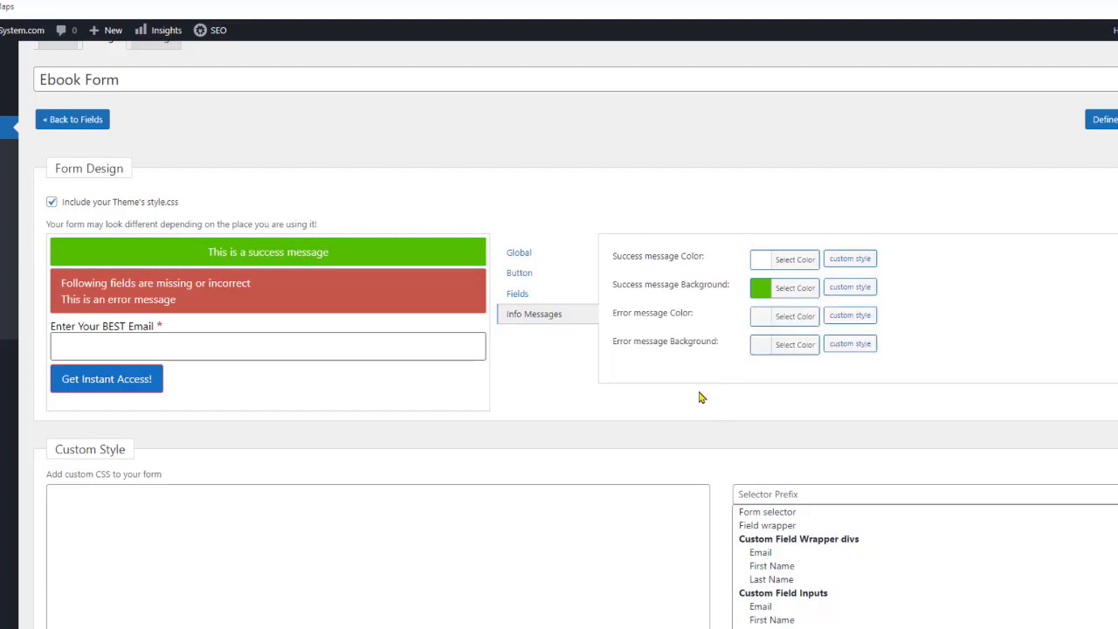
- Set the error message background to a fully saturated red (#dd0000), leaving the error message color unset
click(768, 320)
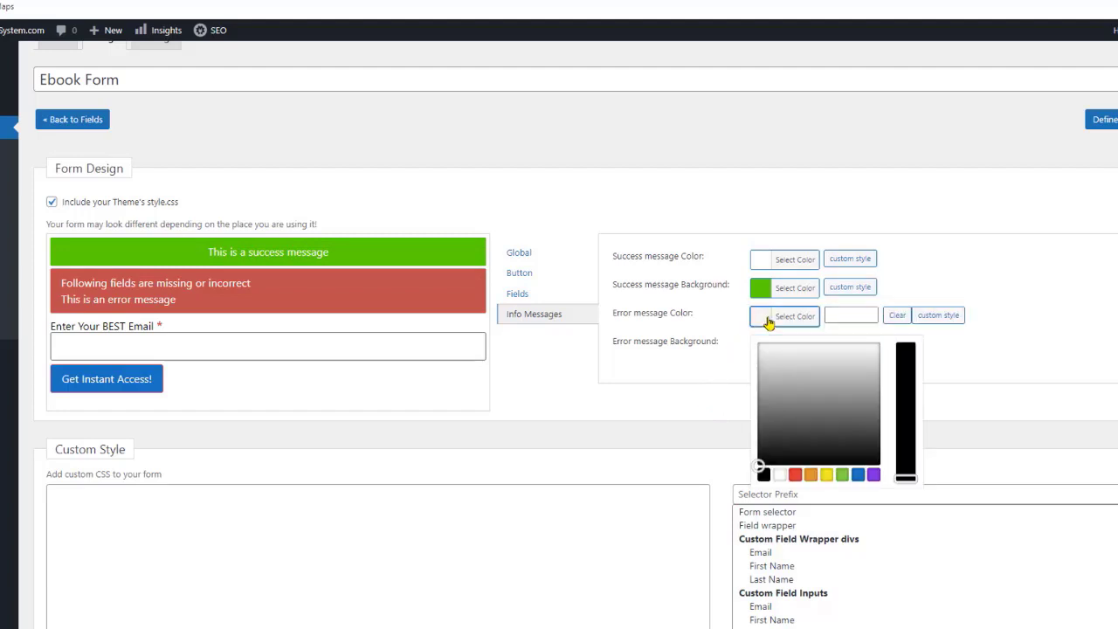
click(771, 345)
click(795, 503)
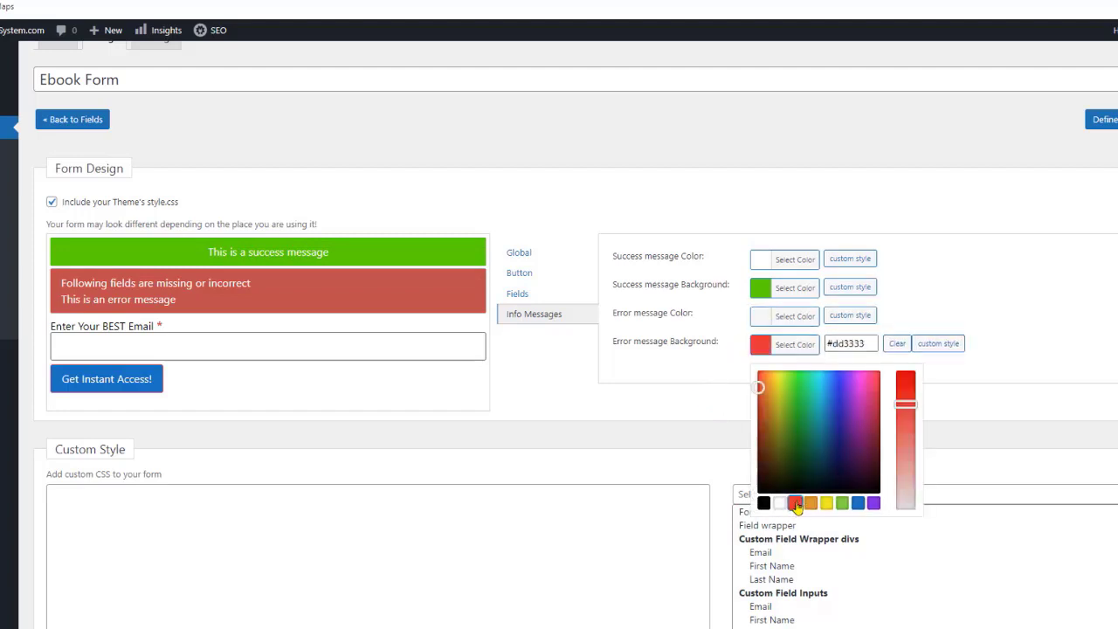
click(873, 506)
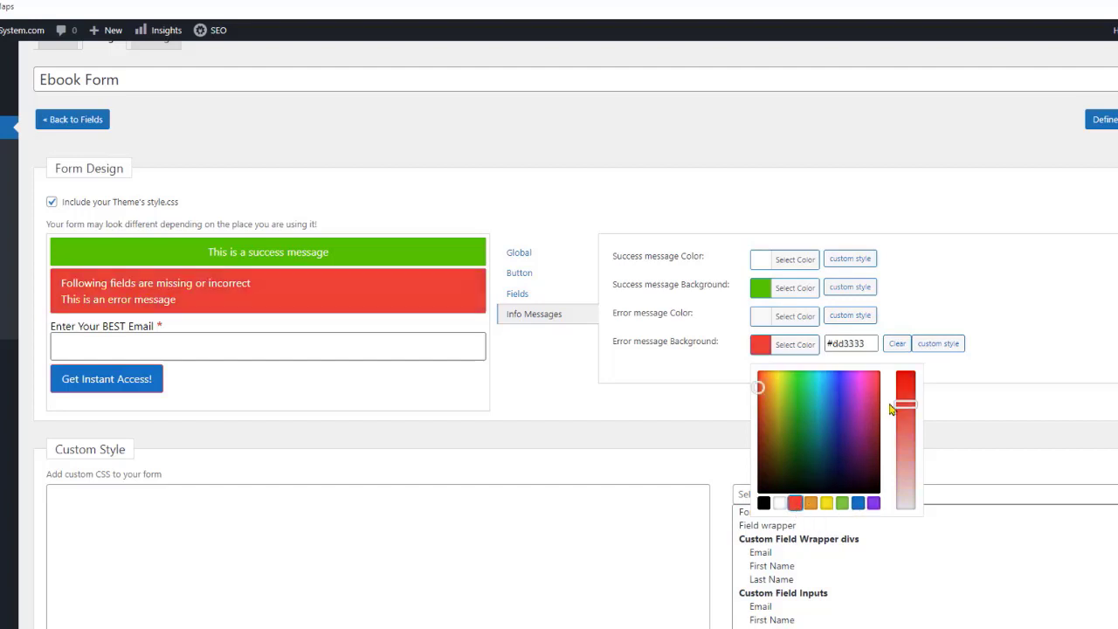
drag(905, 404, 905, 372)
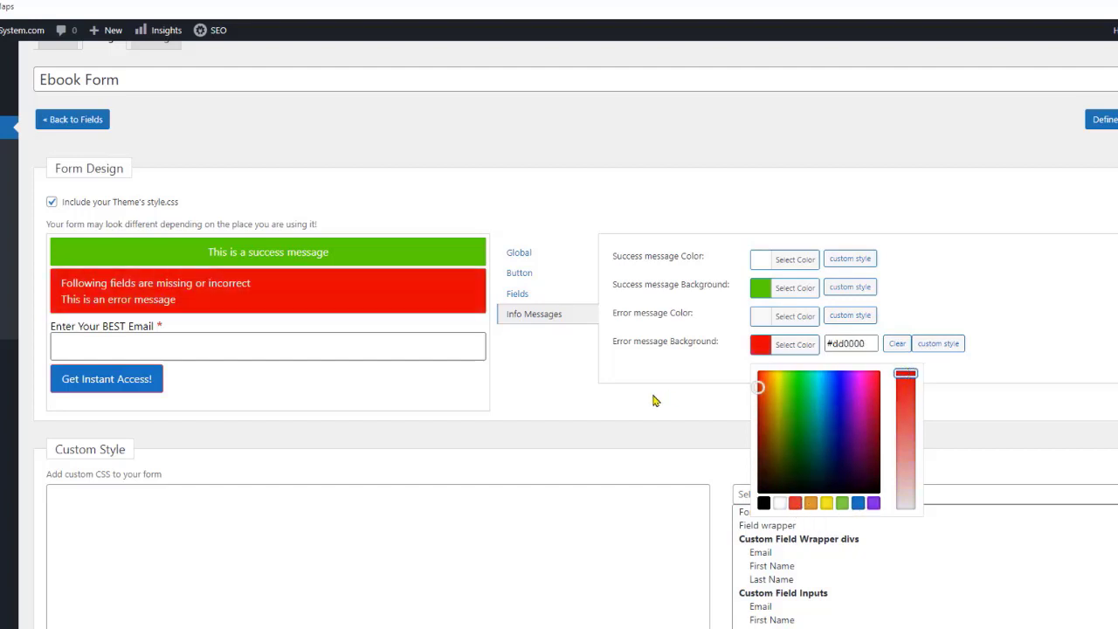
click(653, 396)
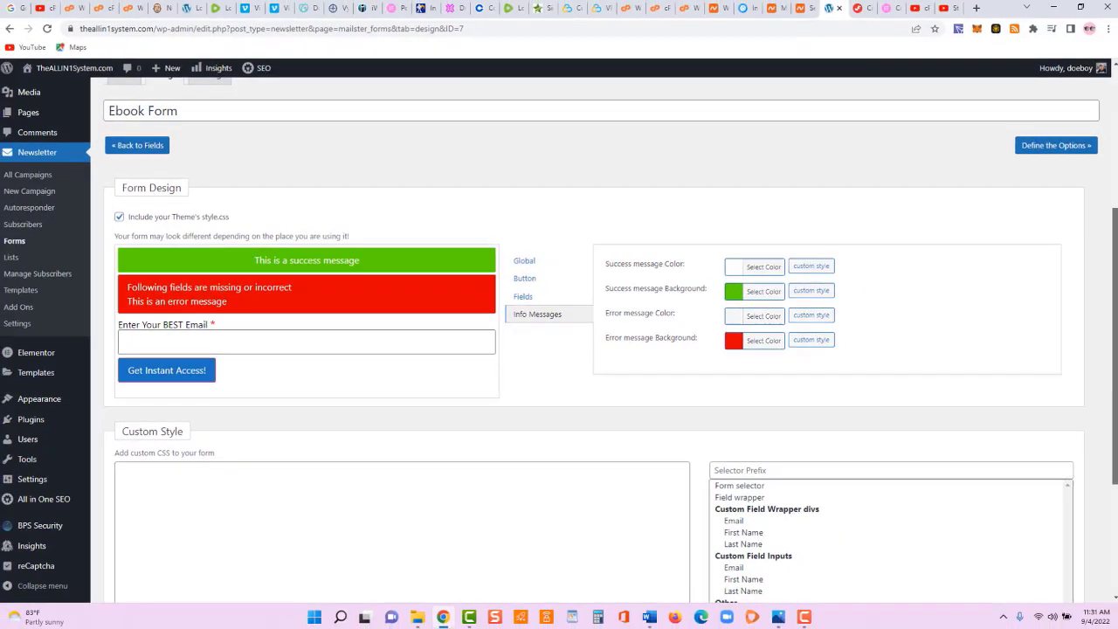
- Save the Ebook Form's design changes and open the form's settings
scroll(594, 349, down, 2)
click(1082, 547)
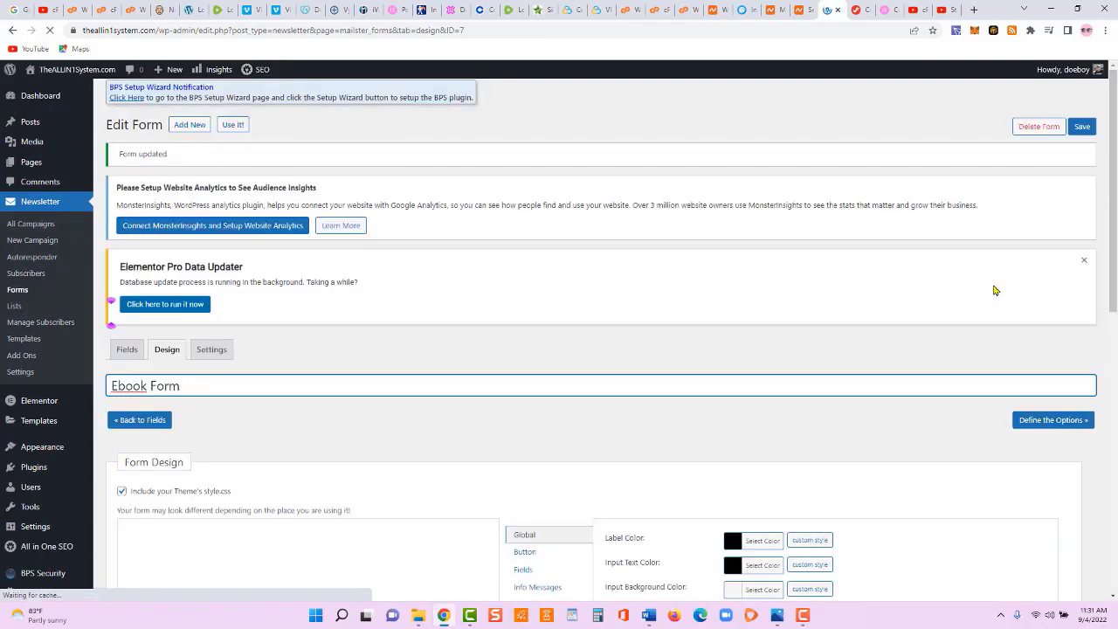
drag(1114, 229, 1114, 275)
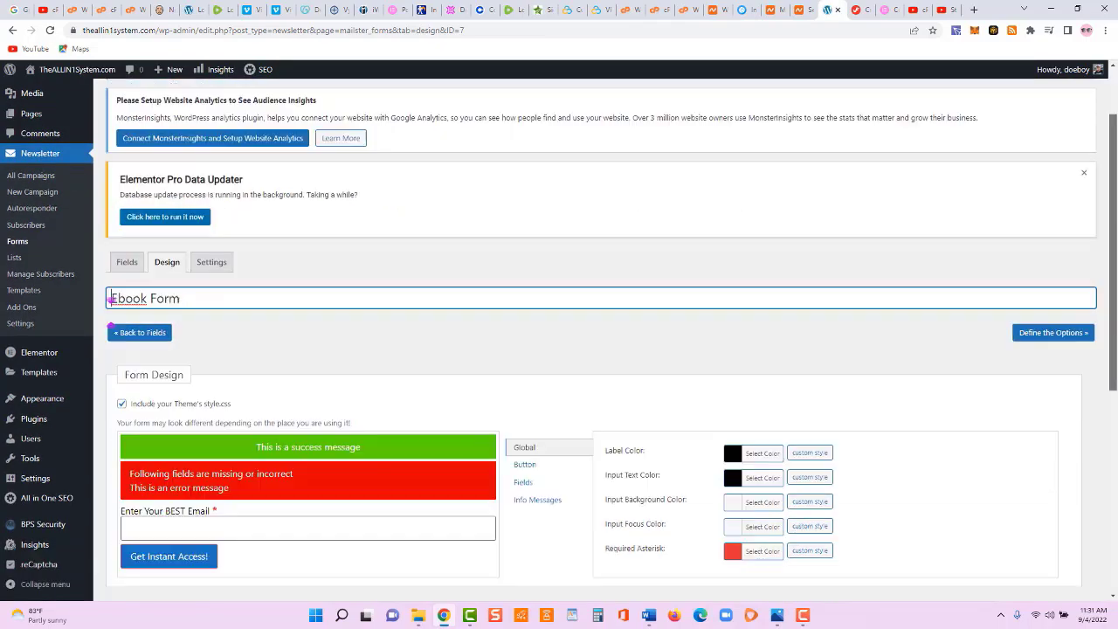
scroll(217, 163, down, 1)
click(212, 153)
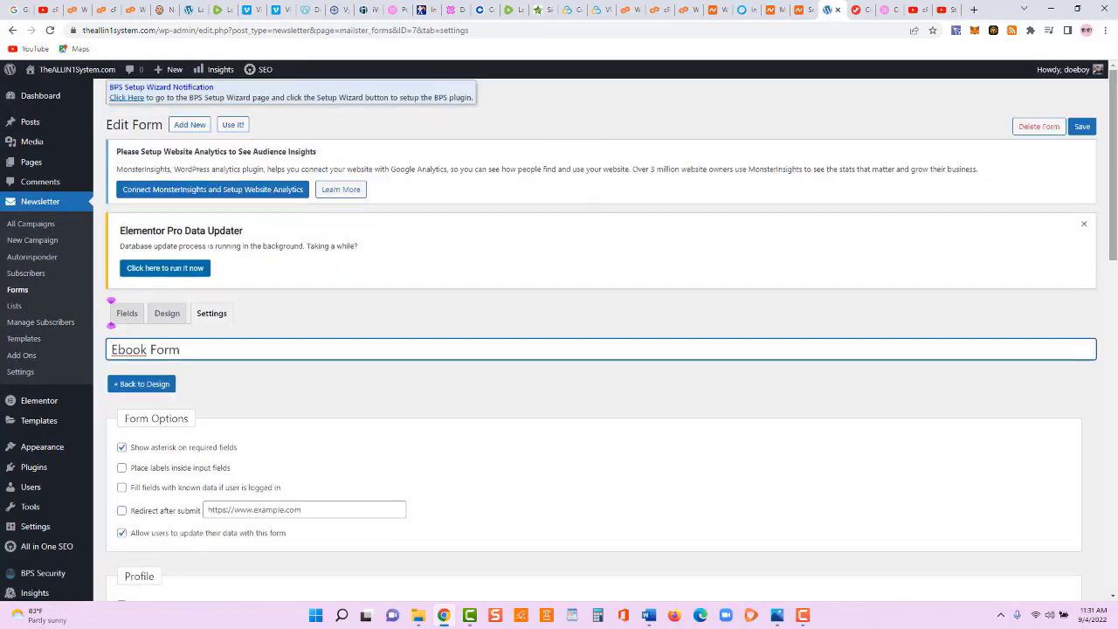
drag(1114, 168, 1113, 253)
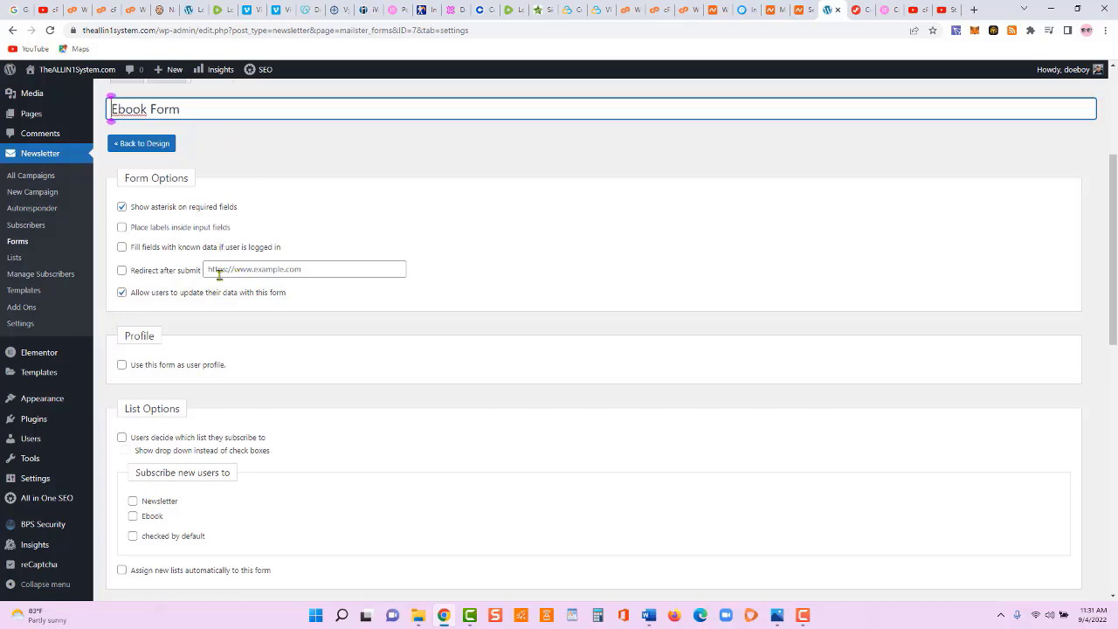
click(122, 271)
click(271, 268)
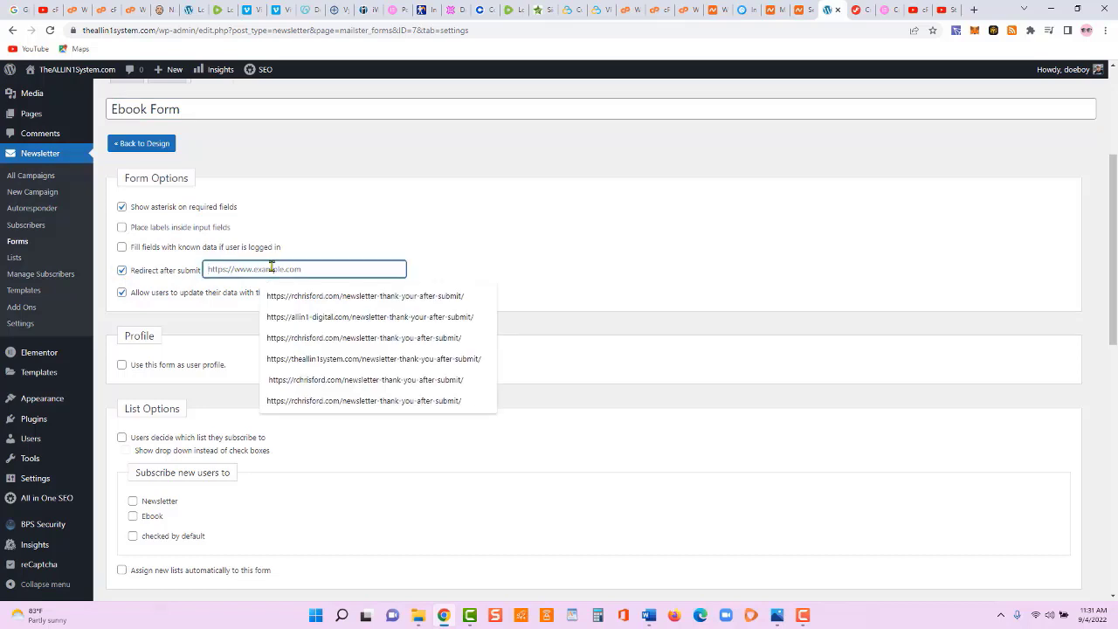
click(123, 273)
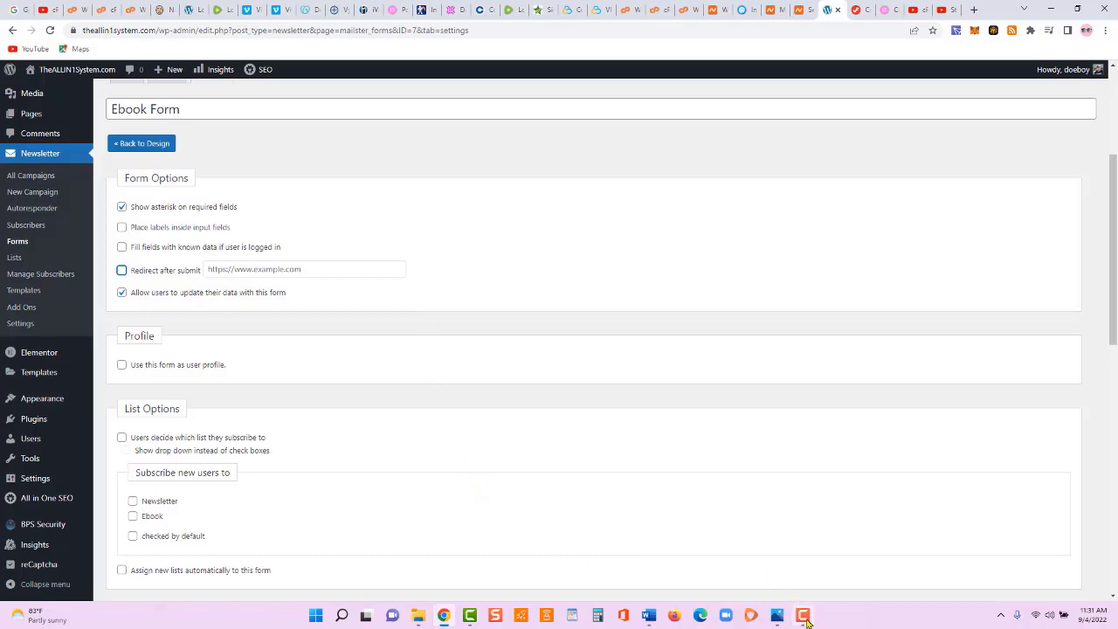
- Create a new WordPress page in a separate browser tab and title it "Thank You After Submit Ebook"
mouse_move(94, 122)
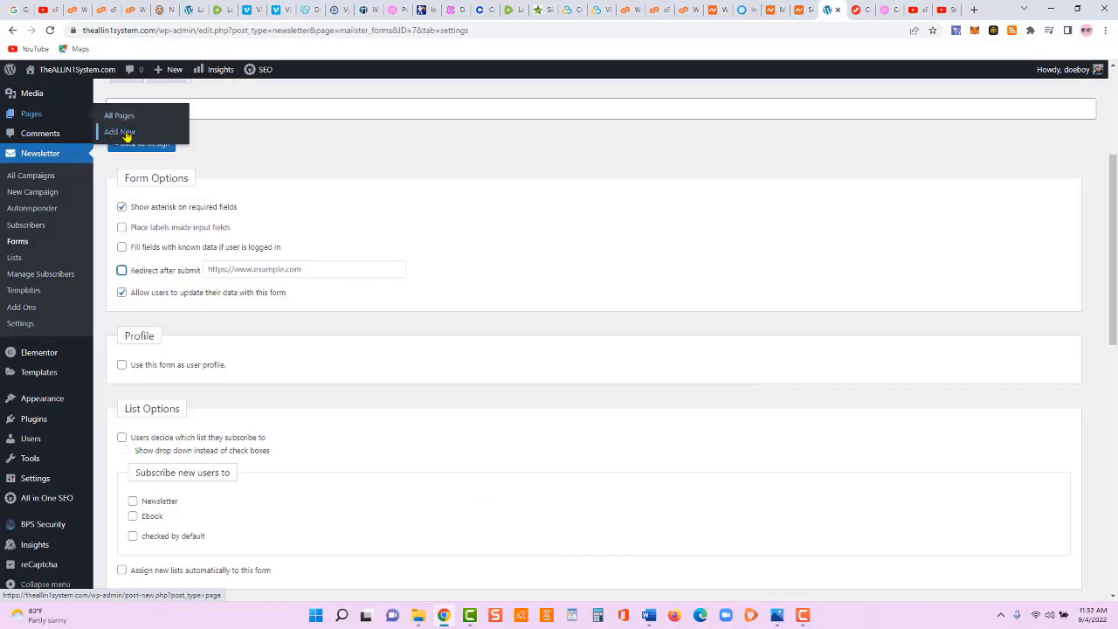
right_click(127, 137)
click(166, 143)
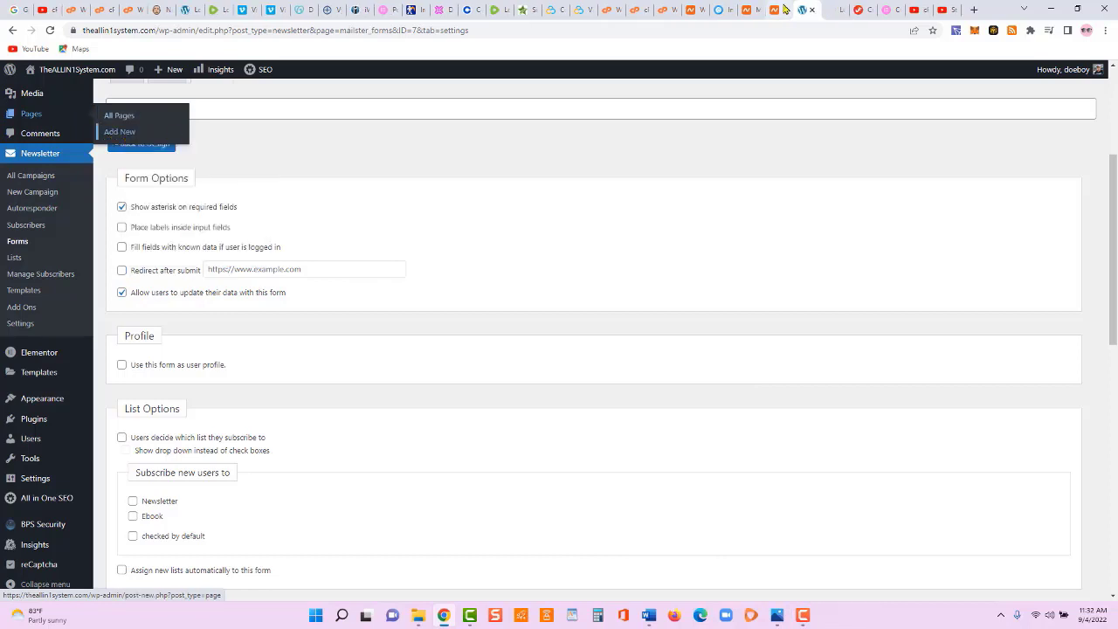
click(837, 11)
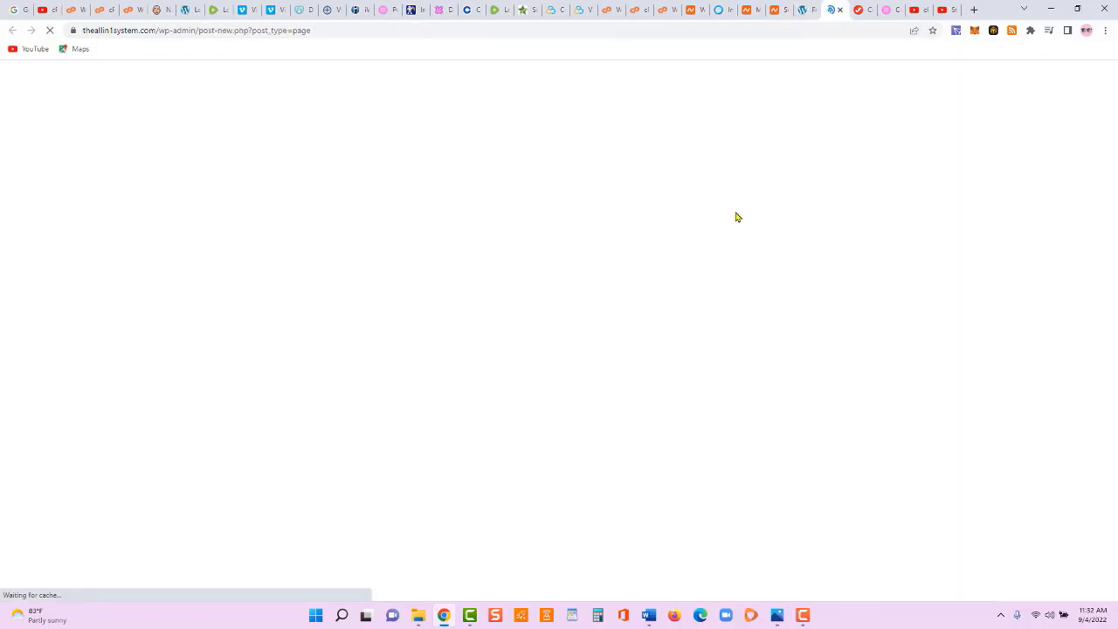
text(Thank You After Submit Ebook)
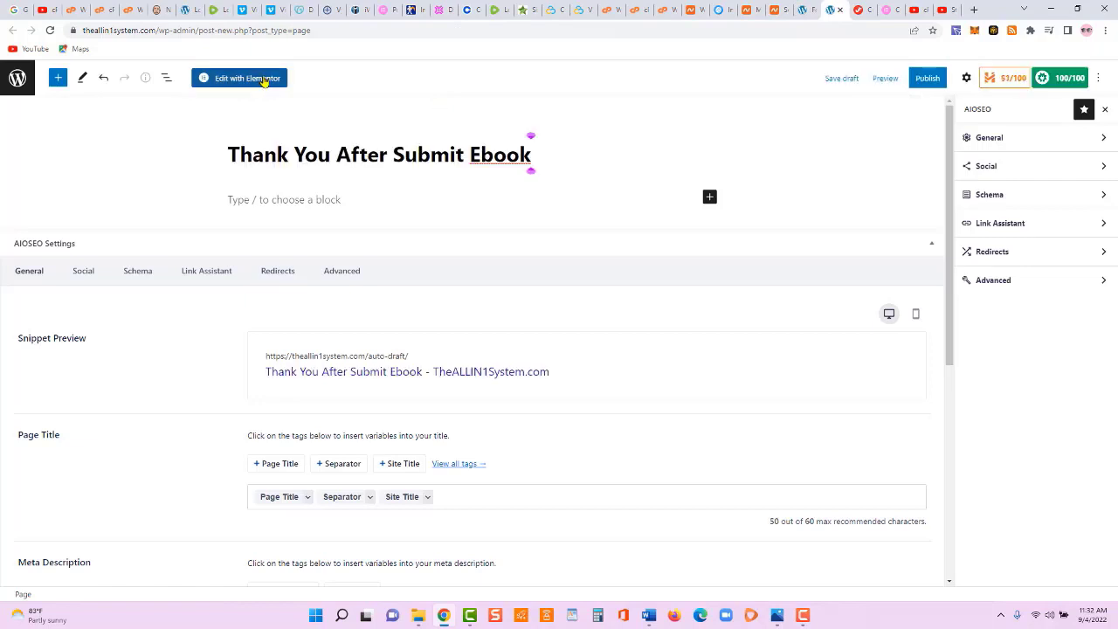
- Open the thank-you page in the Elementor editor and hide its page title
click(248, 79)
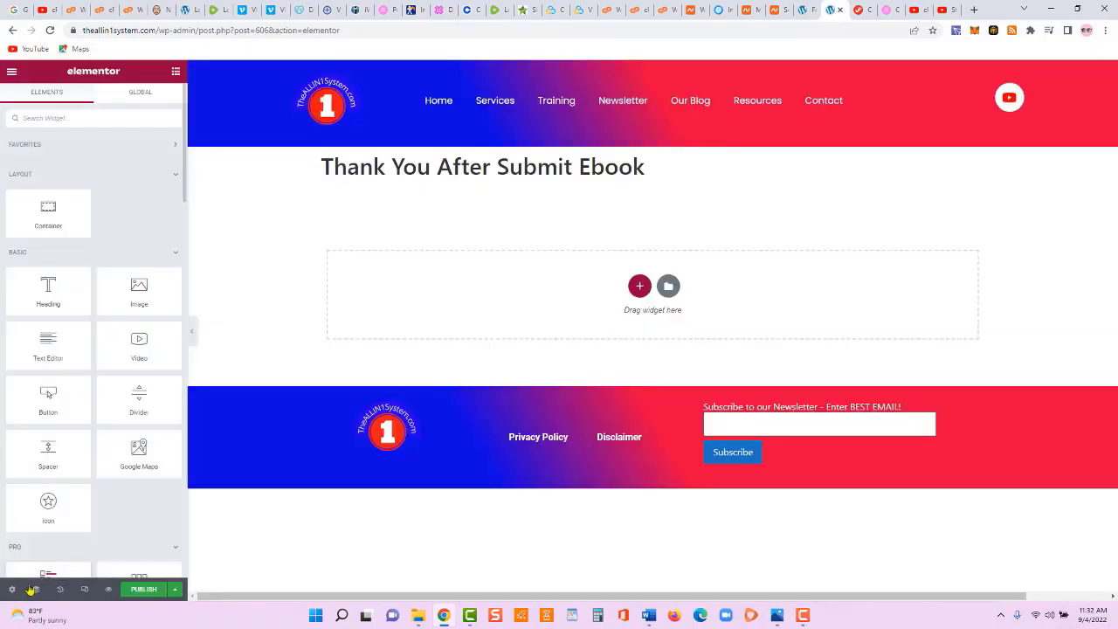
click(11, 591)
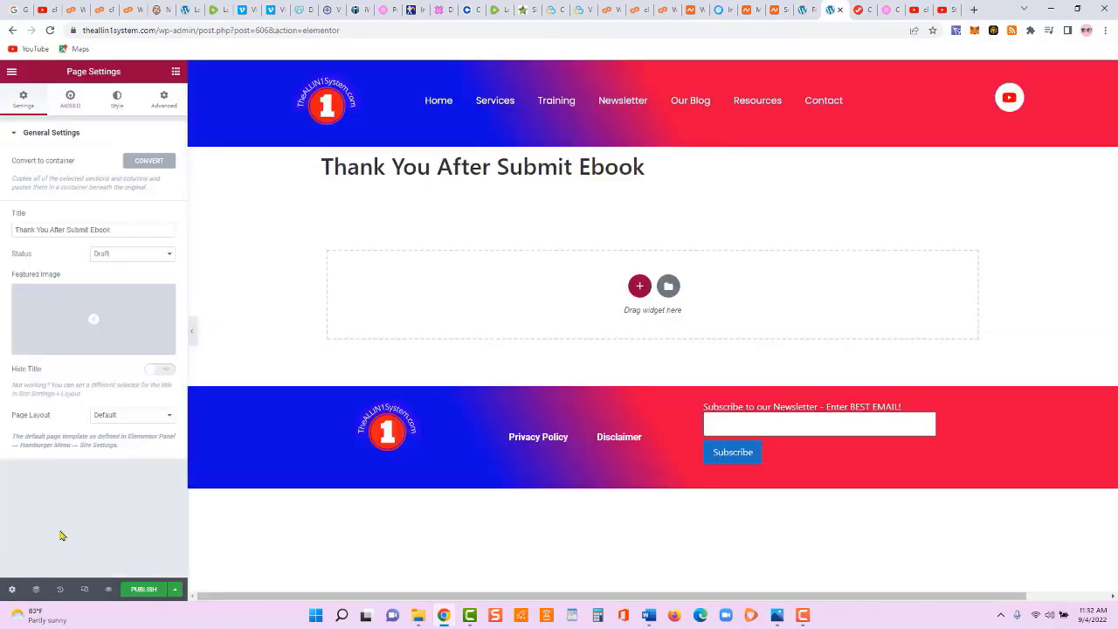
click(166, 374)
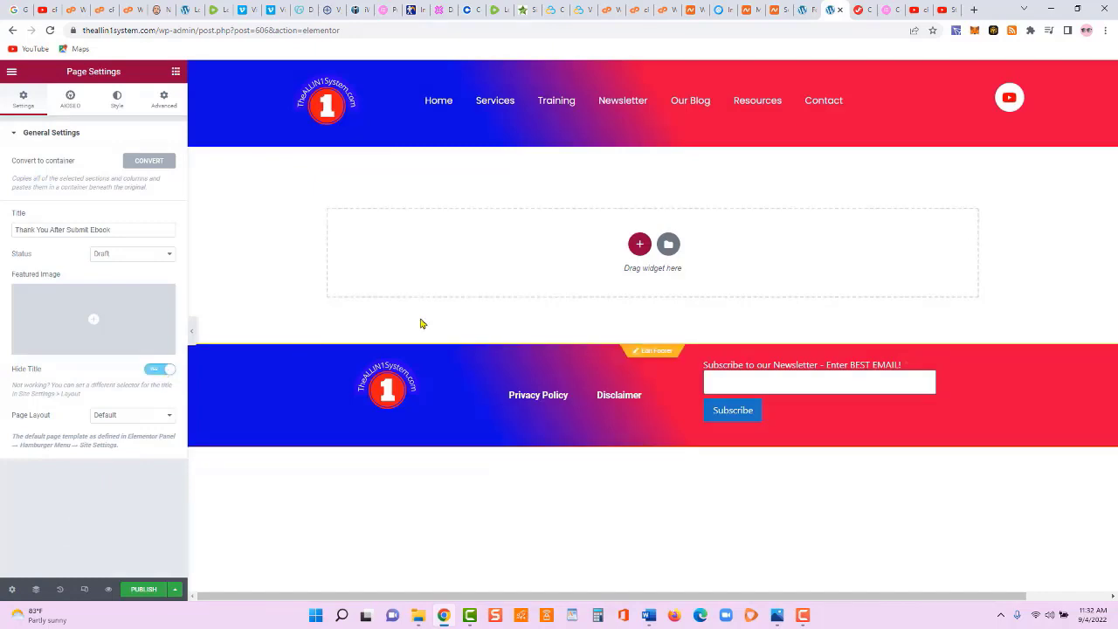
click(670, 246)
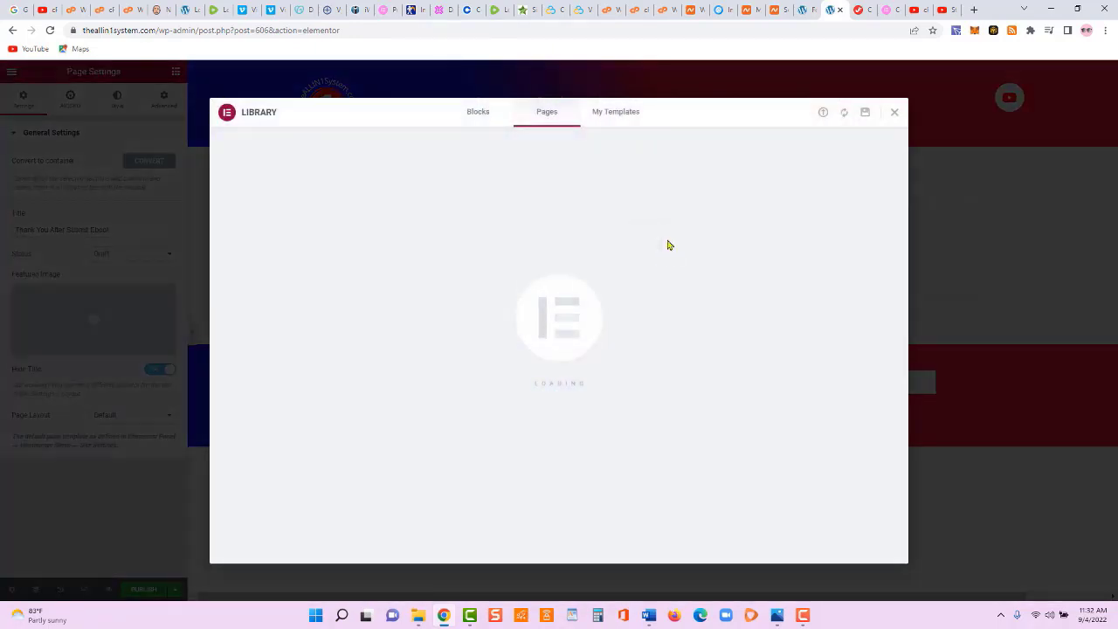
click(622, 119)
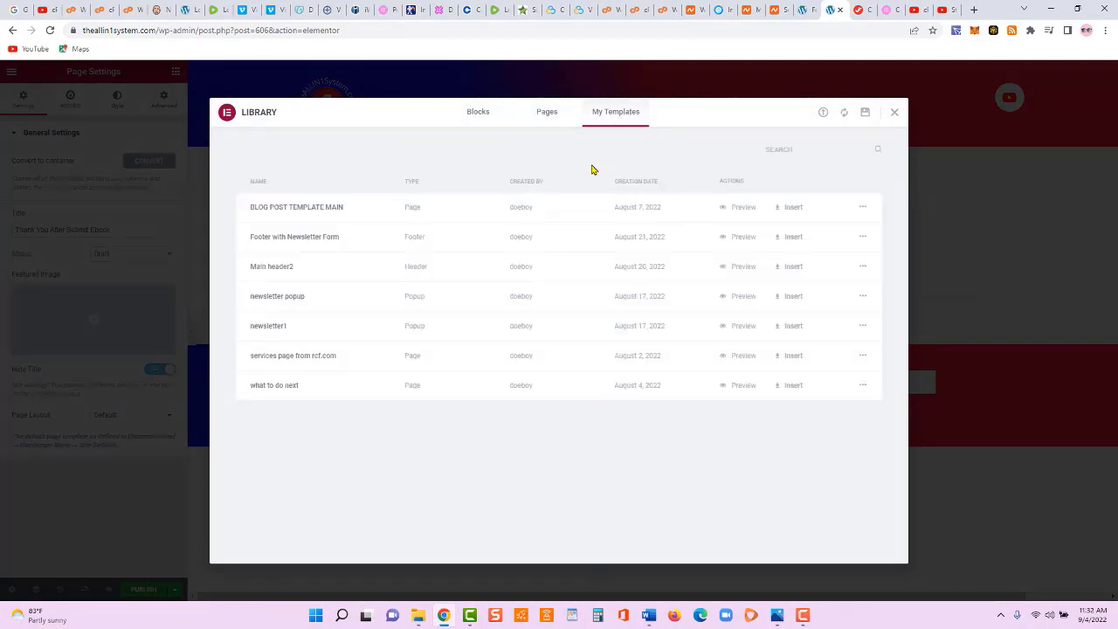
click(895, 114)
- Add a container to the empty page and set its minimum height to 100 VH
click(640, 242)
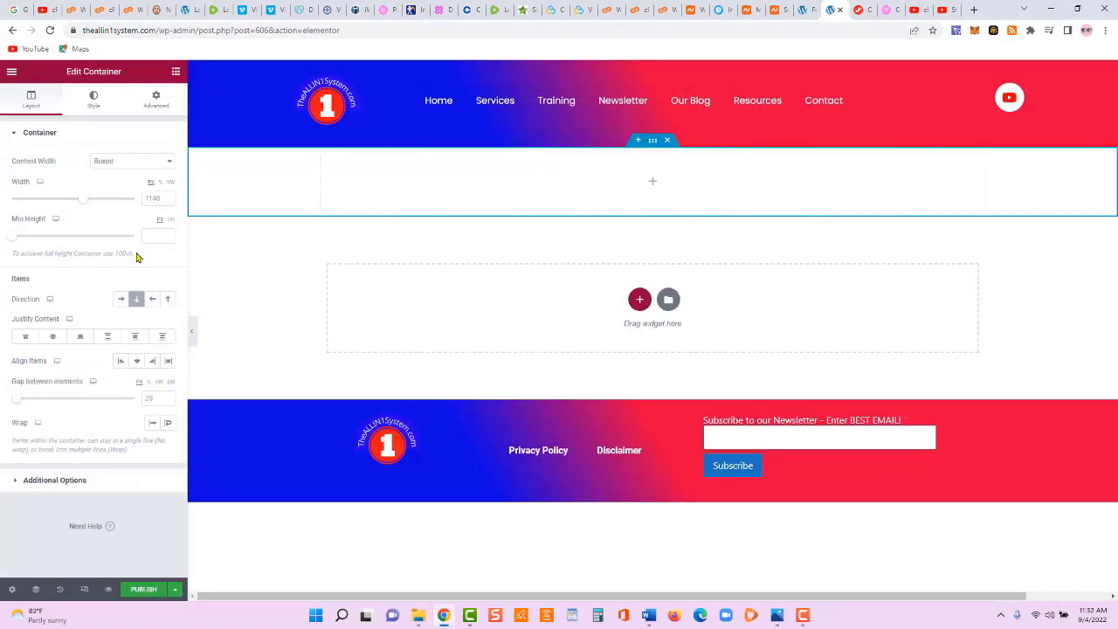
click(171, 219)
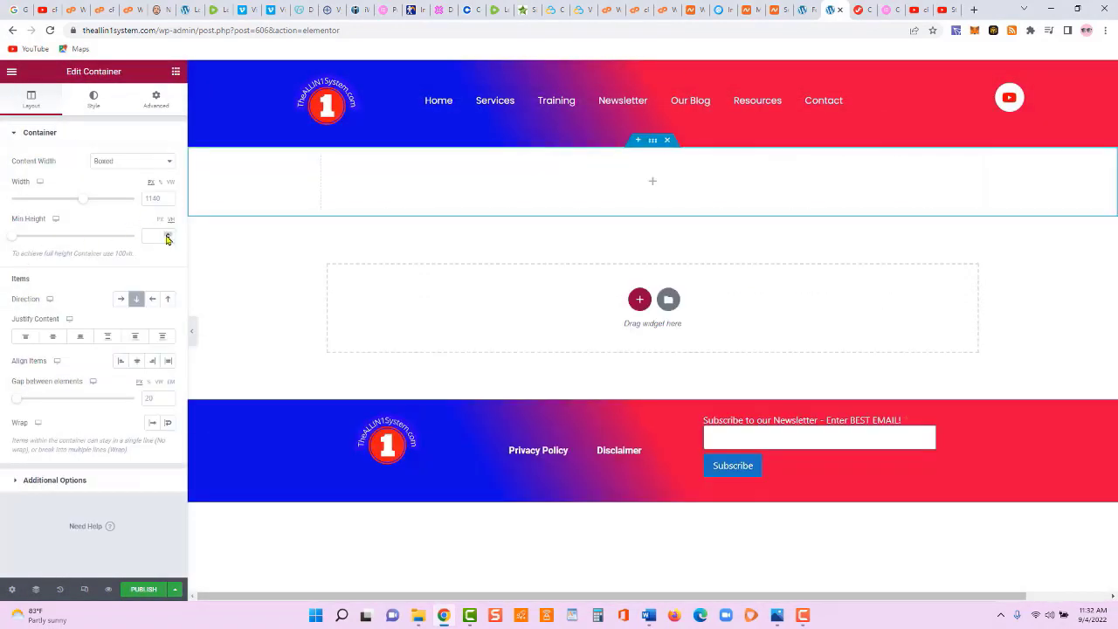
text(100)
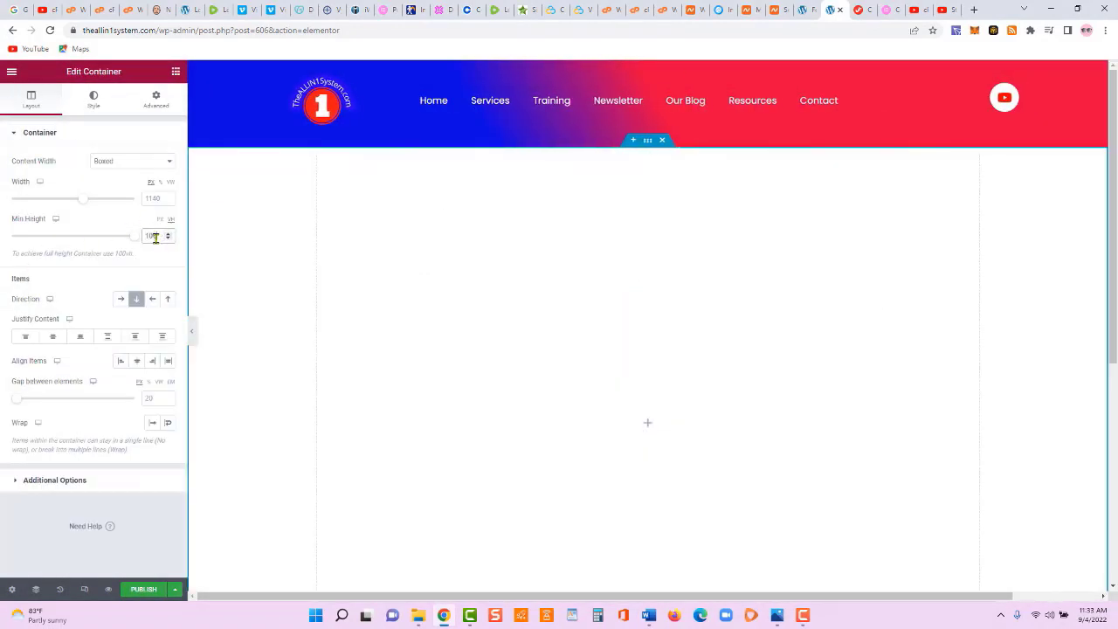
- Add a centered heading to the container with the title "Thank You for Subscribing"
click(649, 426)
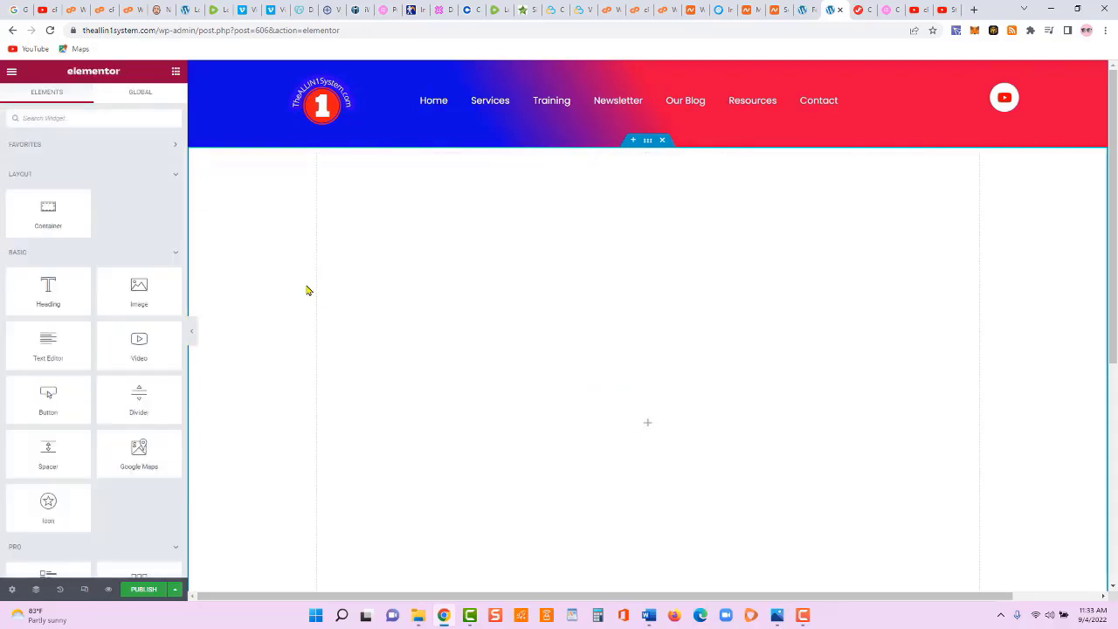
drag(55, 292, 219, 277)
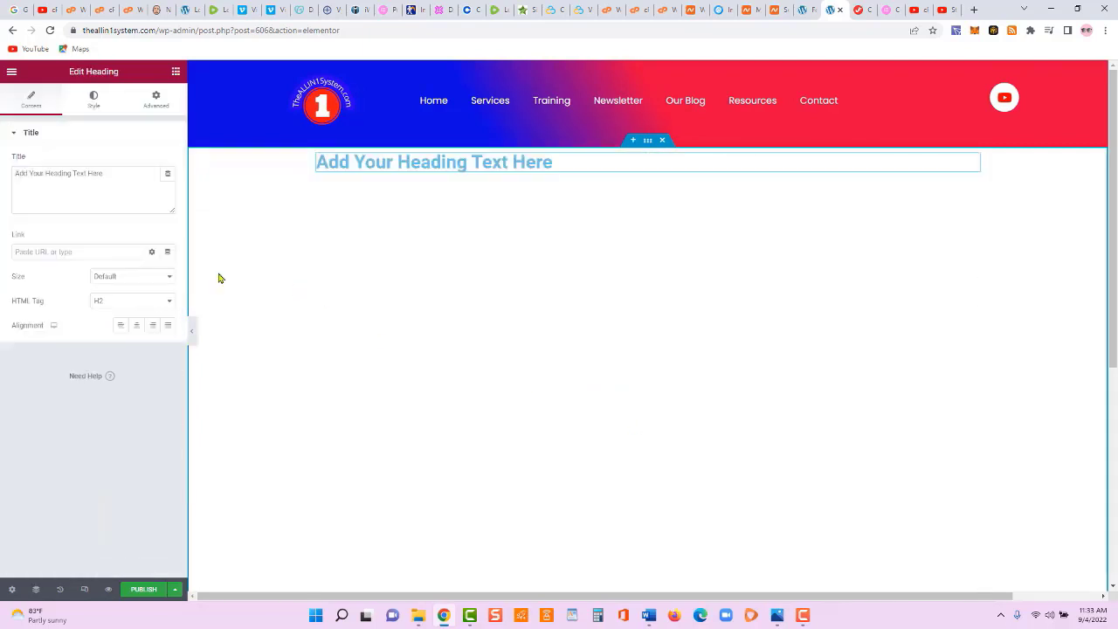
click(137, 325)
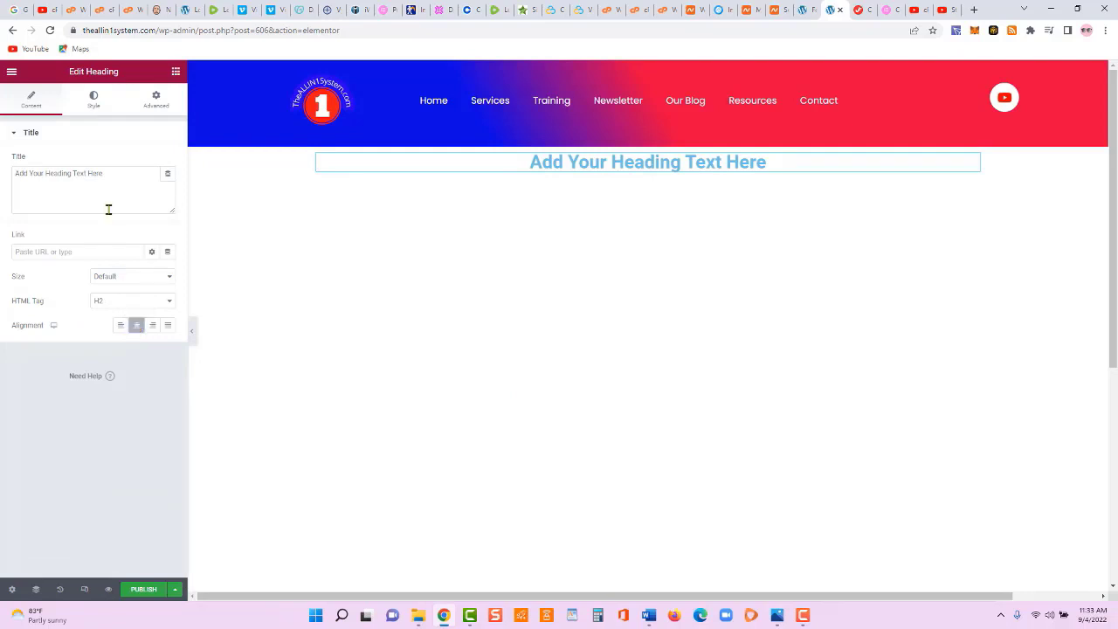
drag(107, 173, 1, 177)
text(Thank)
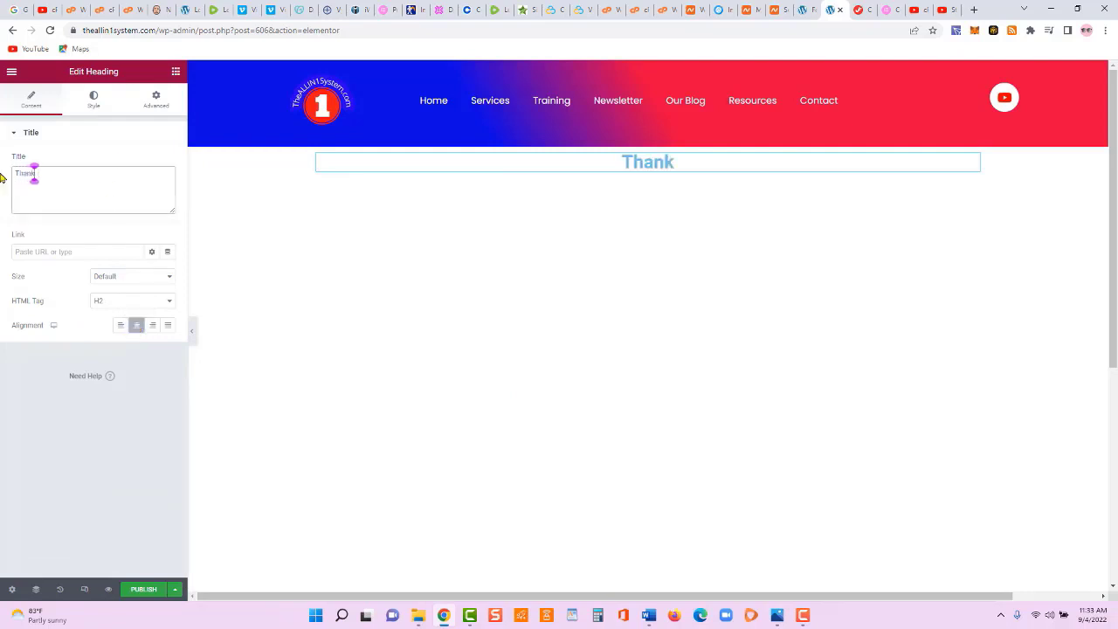
text( You for)
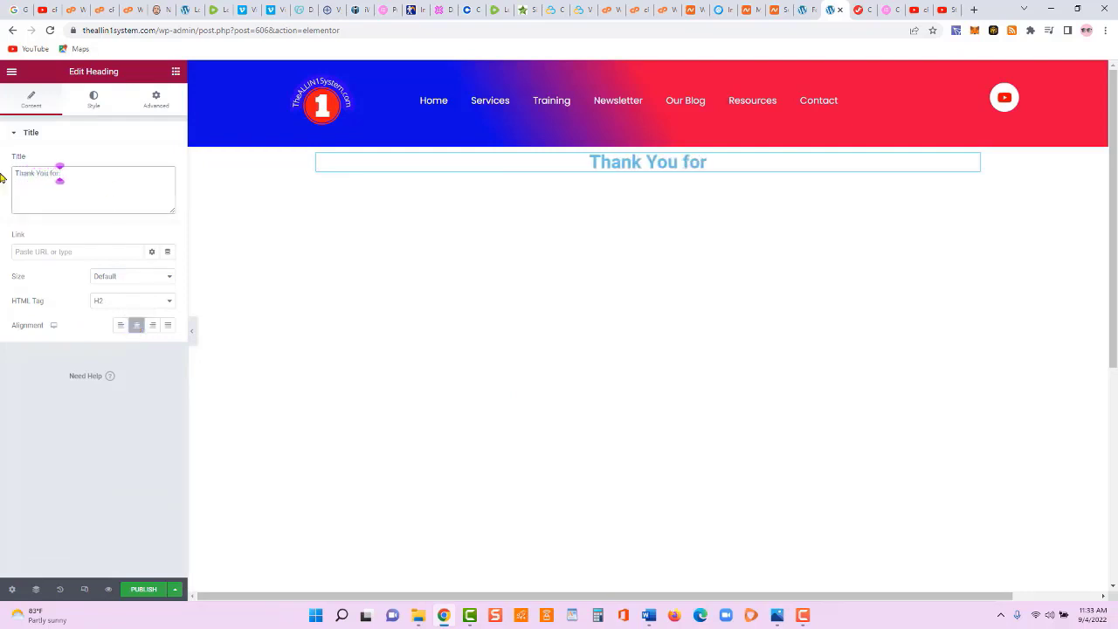
text( Subscribing)
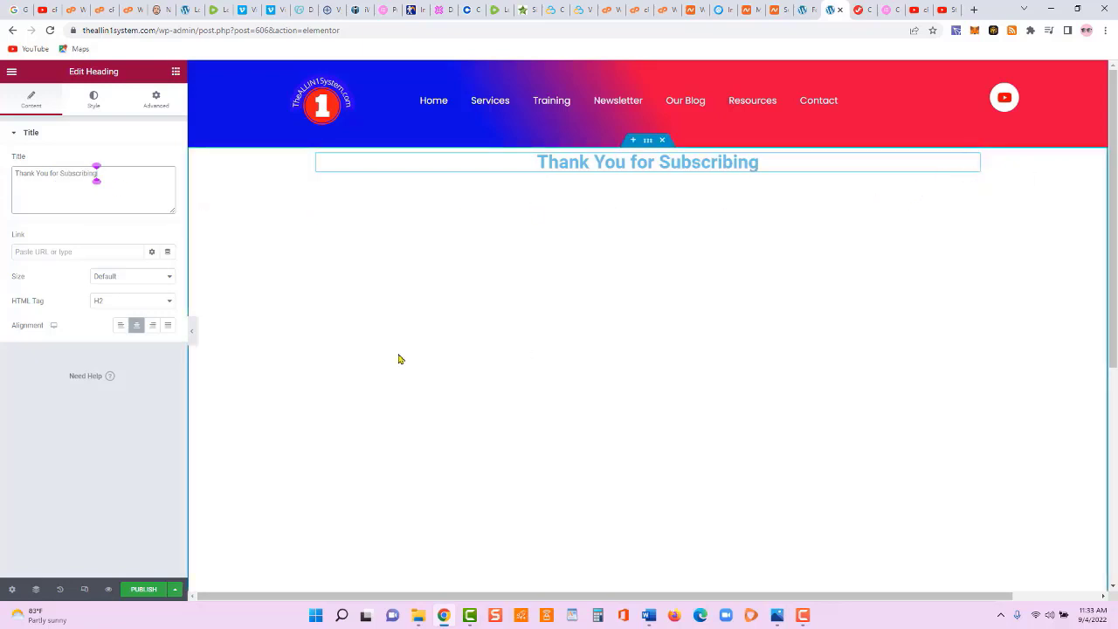
- Add a Text Editor widget below the heading containing "Please confirm your Email NOW!"
click(176, 71)
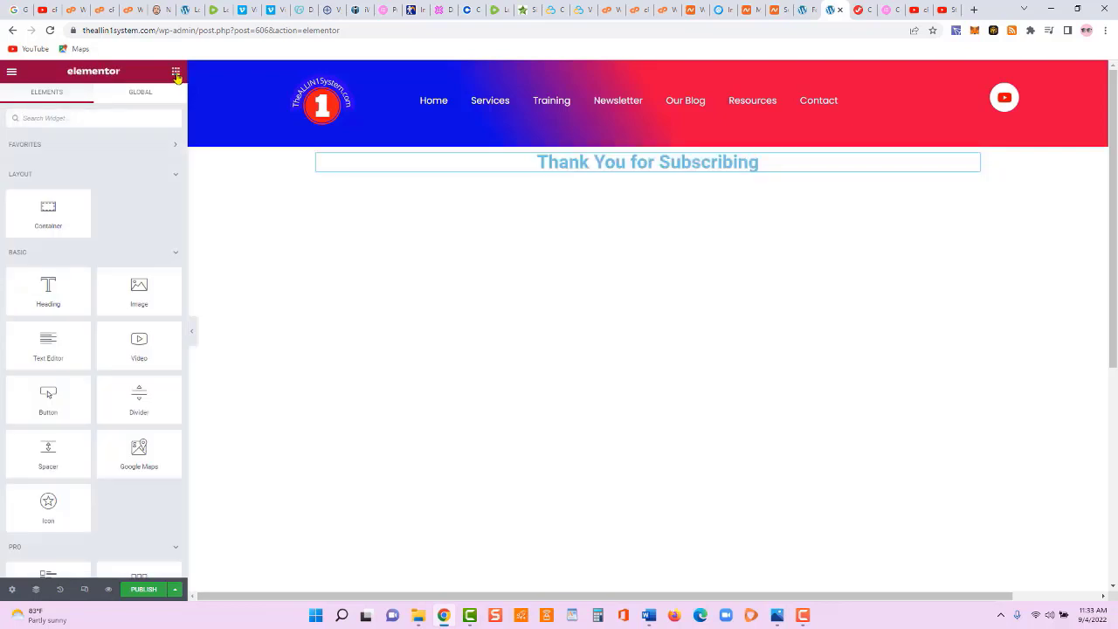
drag(61, 348, 620, 175)
click(170, 283)
key(ctrl+a)
text(Please confirm your Email NOW!)
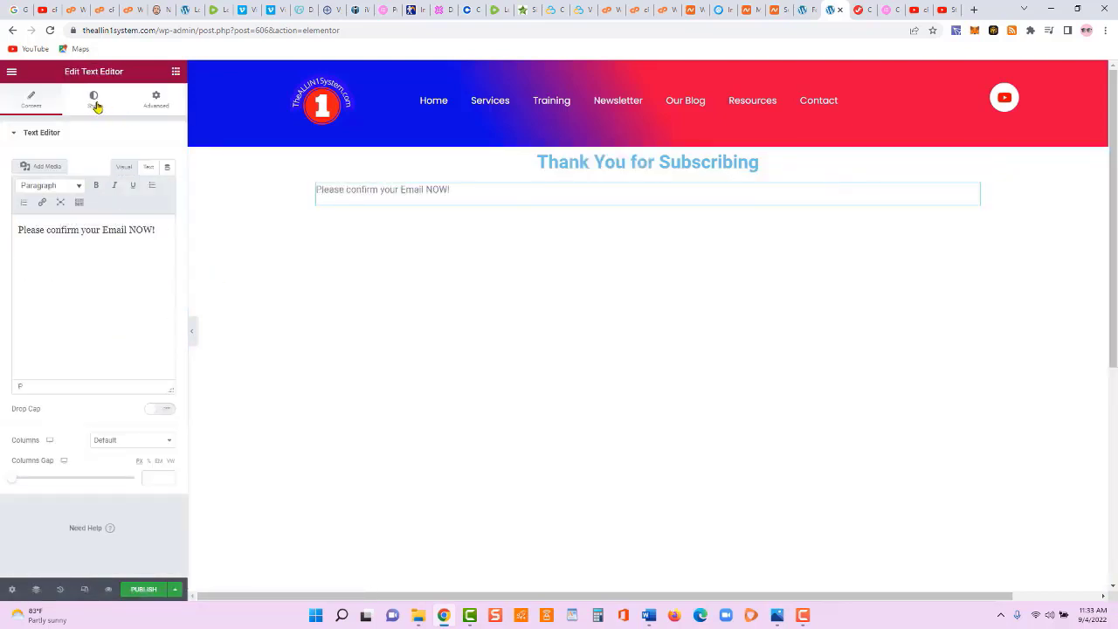
- Center the "Please confirm your Email NOW!" text and set its color to black
click(93, 98)
click(136, 161)
click(170, 190)
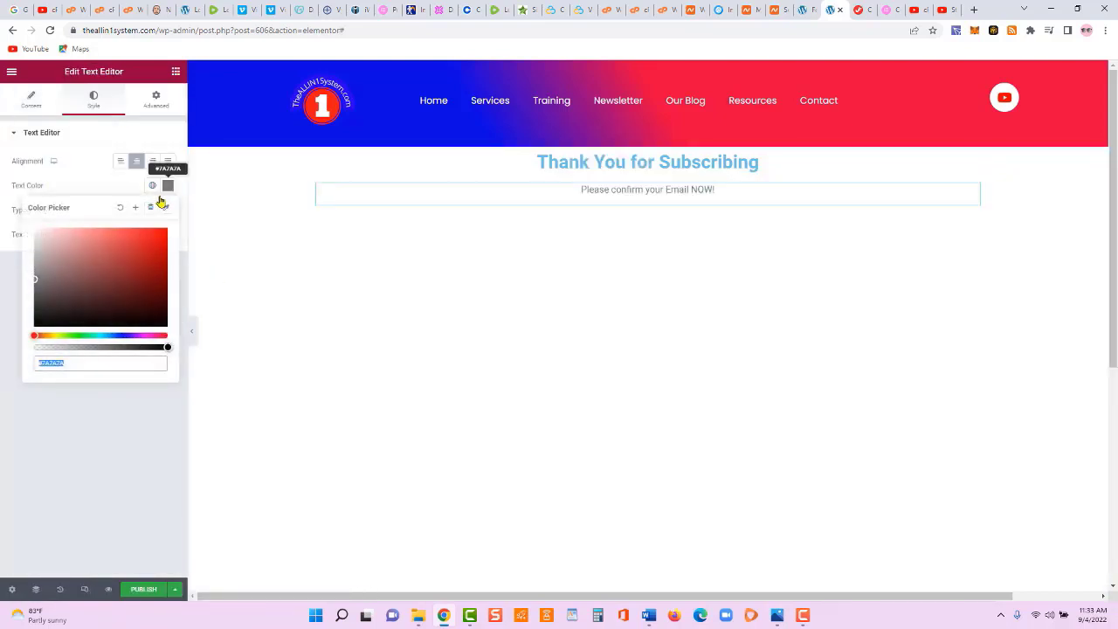
drag(118, 253, 23, 341)
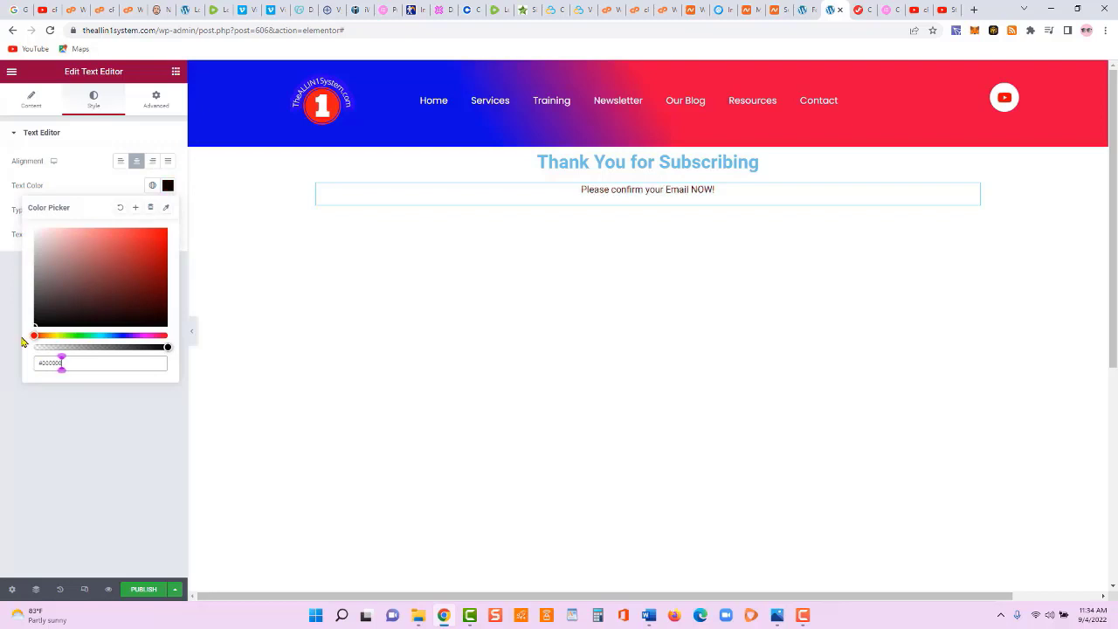
click(105, 185)
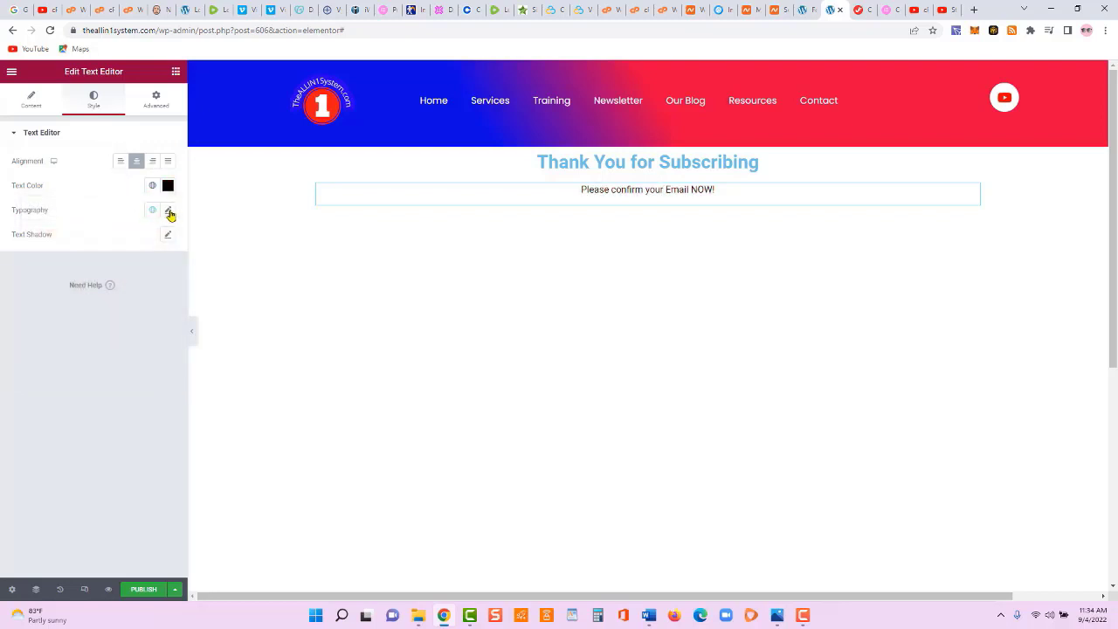
- Open the font family choices in the confirmation text's typography settings
click(169, 212)
click(133, 269)
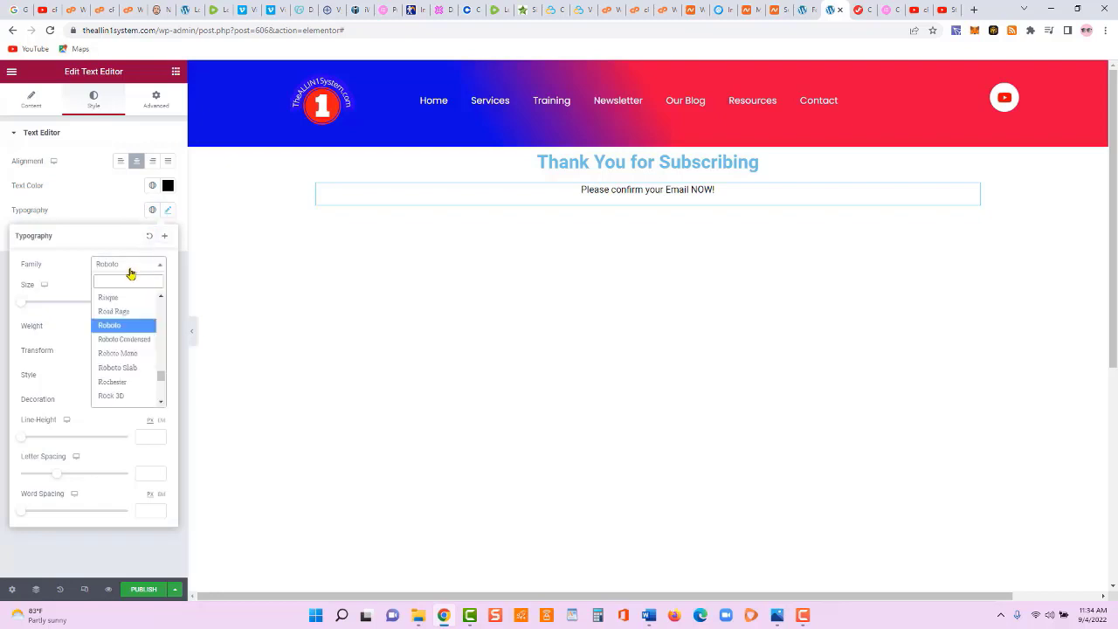
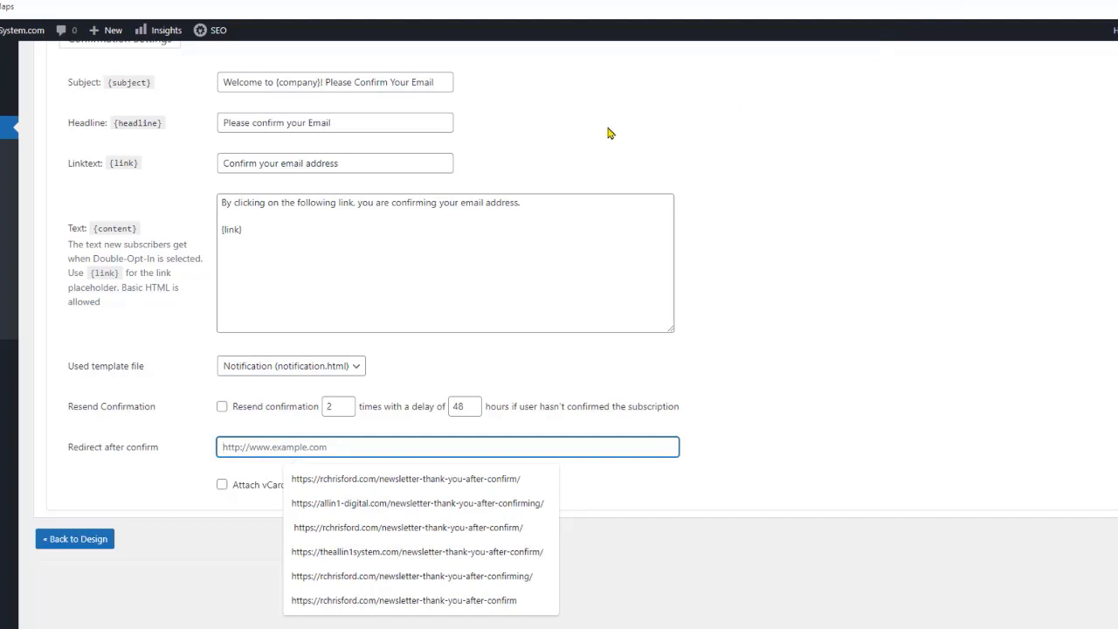
- Create another new WordPress page in a separate browser tab and title it "Thank You After Confirm Ebook"
mouse_move(15, 81)
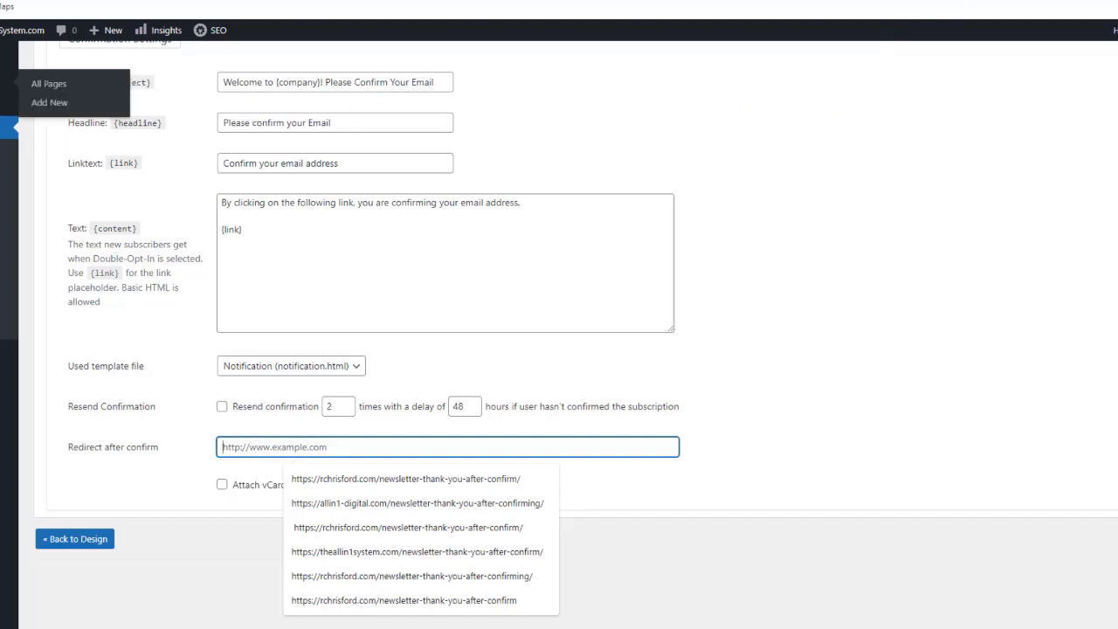
right_click(65, 105)
click(89, 117)
click(809, 8)
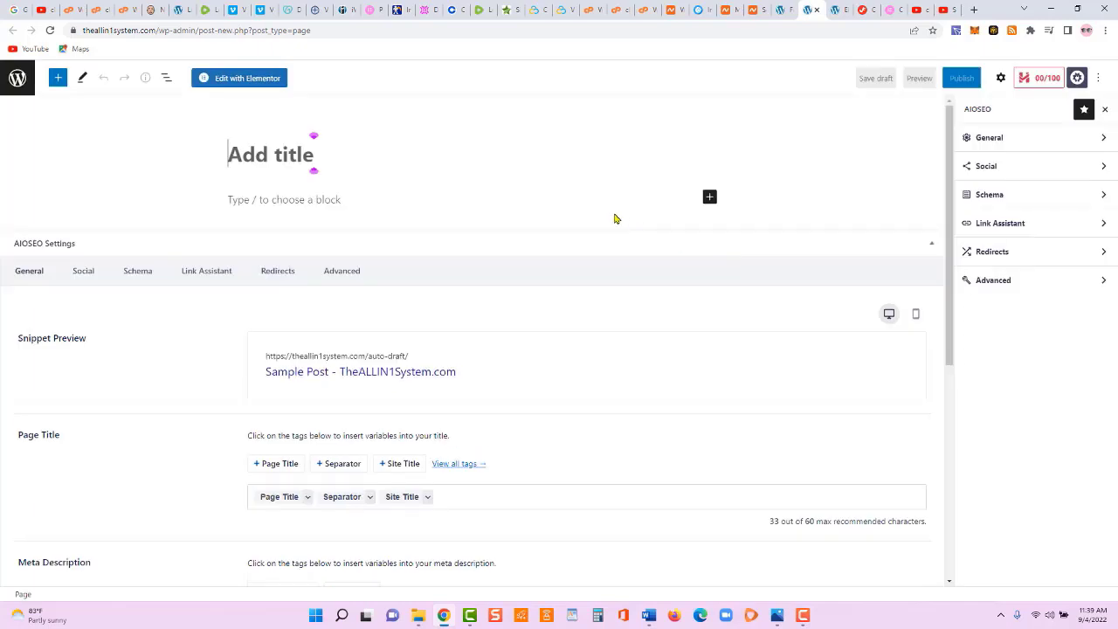
text(Thank )
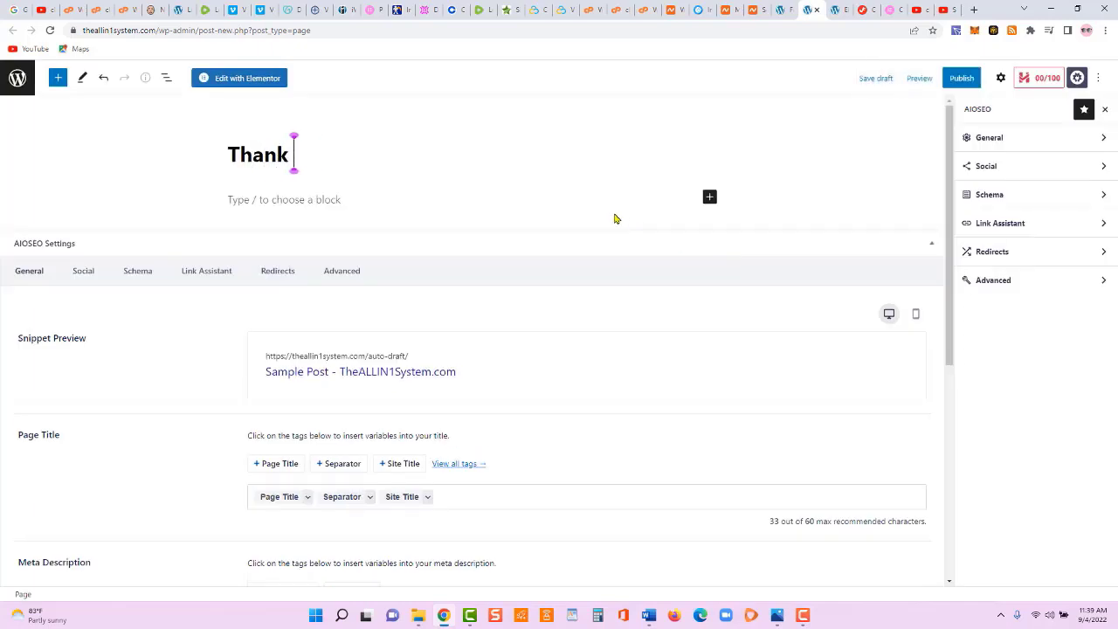
text(You After Cpon)
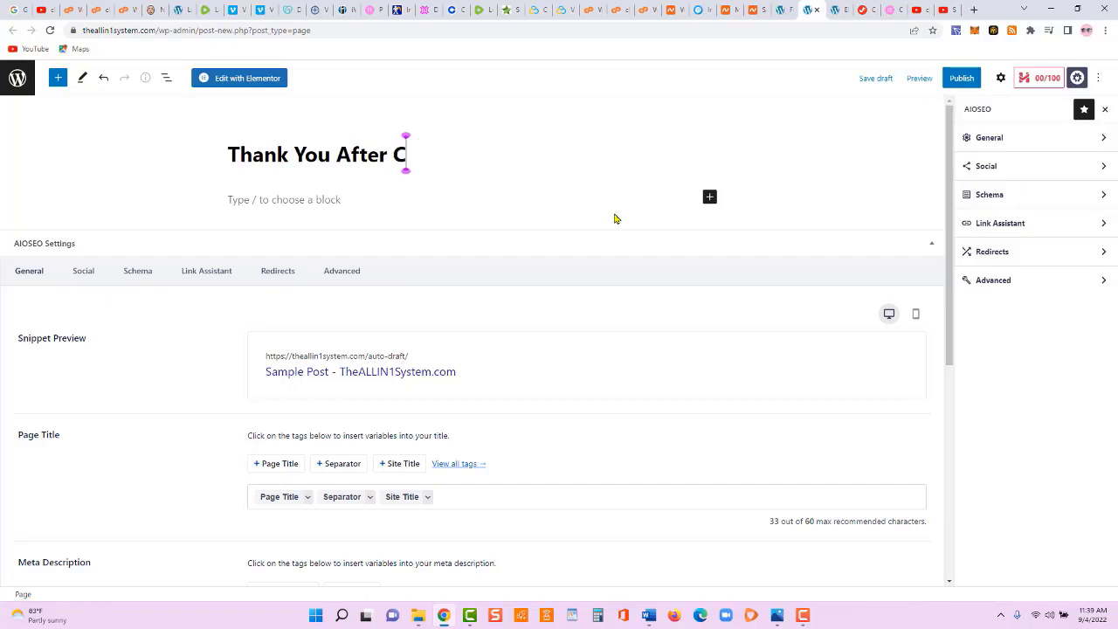
key(BackSpace)
key(BackSpace)
key(BackSpace)
text(onfirm Ebook)
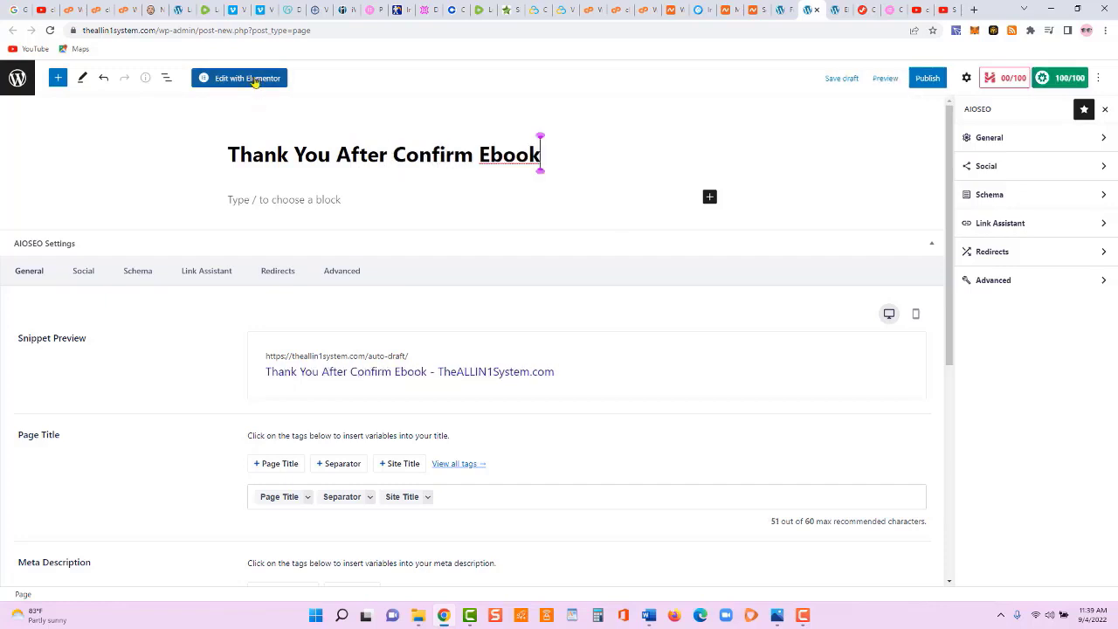
- Open the new page in the Elementor editor and insert the saved template "EBOOK thank you after submit", applying its page settings
click(250, 78)
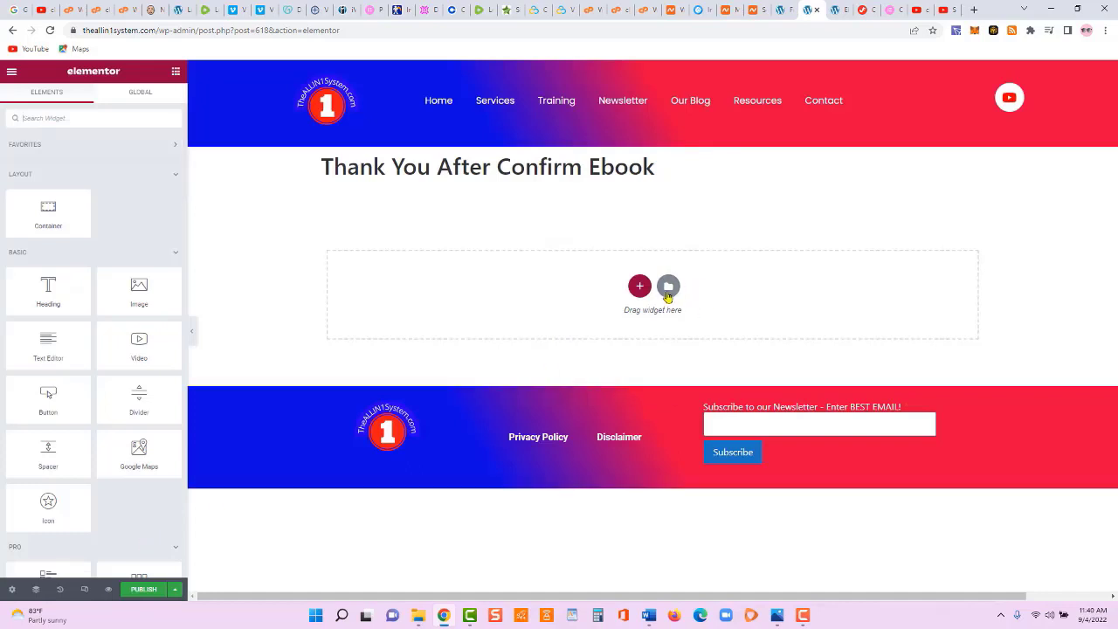
click(669, 294)
click(619, 119)
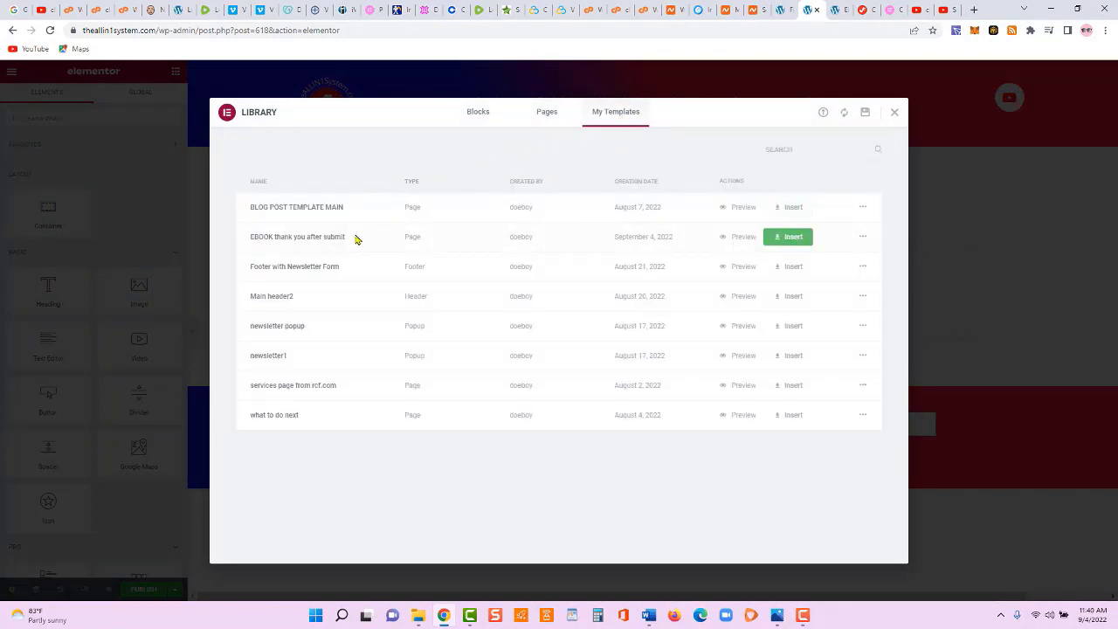
click(794, 238)
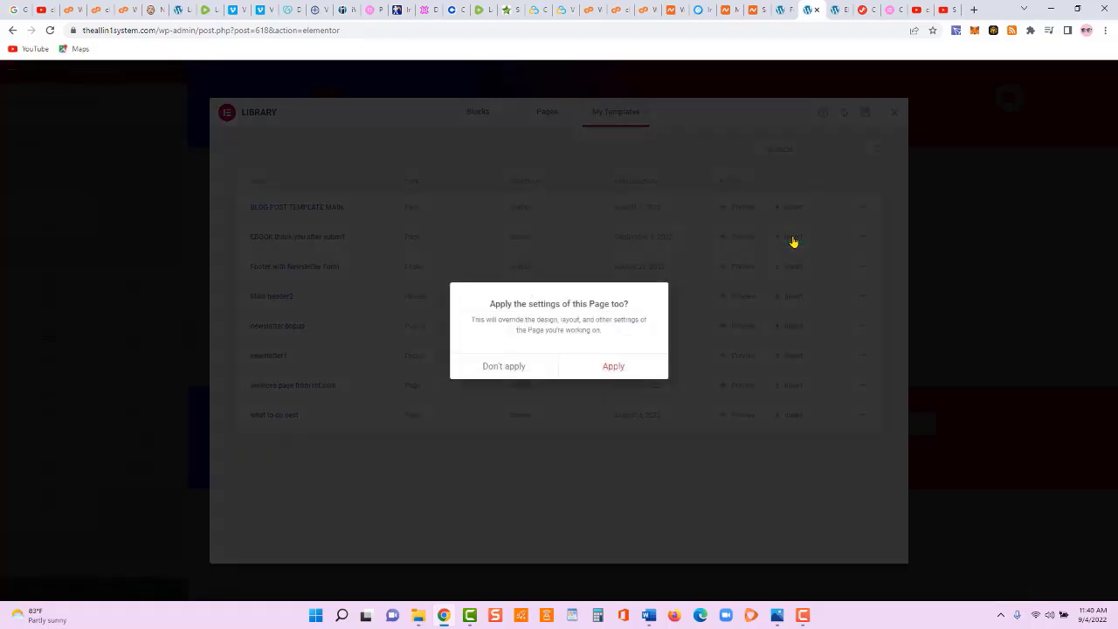
click(602, 371)
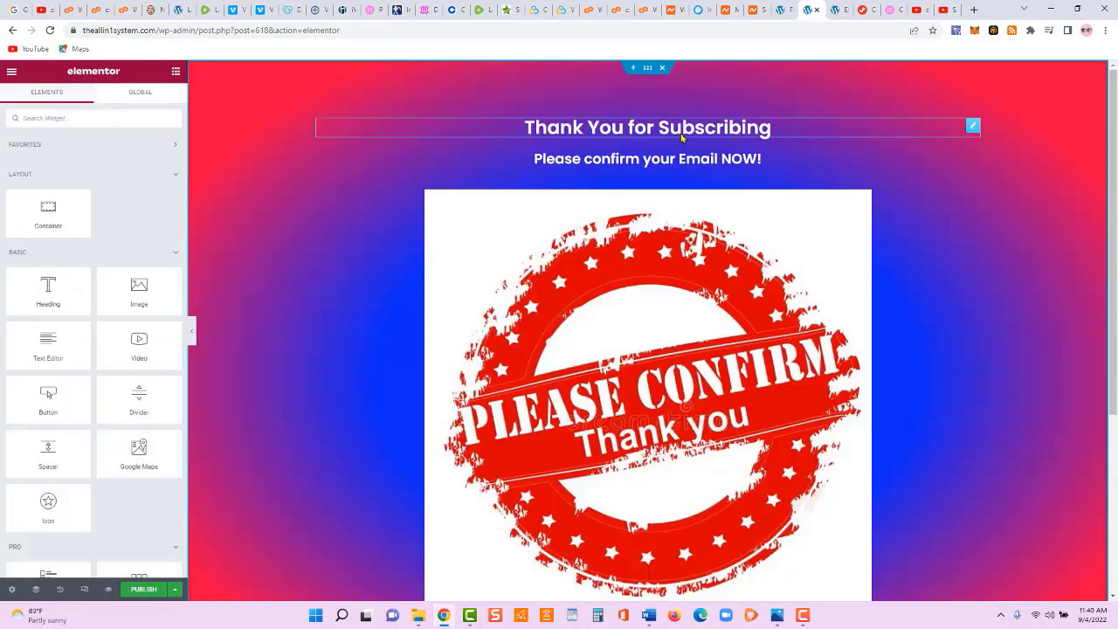
- Change the page heading to "Thank You for Confirming your Email."
click(759, 127)
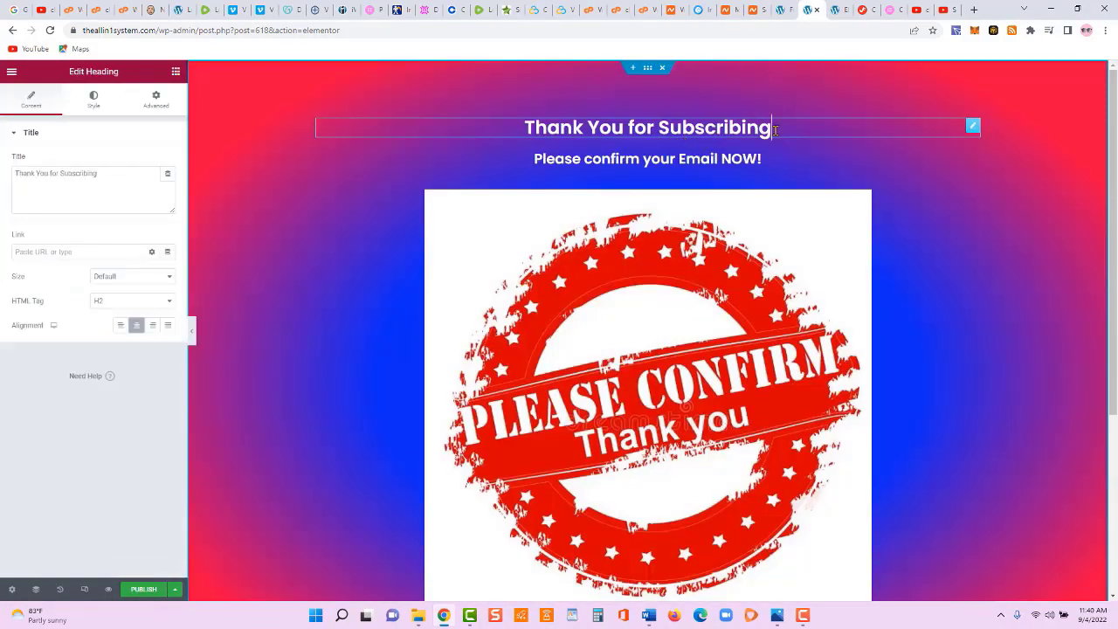
key(BackSpace)
key(BackSpace)
key(BackSpace)
key(BackSpace)
key(BackSpace)
key(BackSpace)
key(BackSpace)
key(BackSpace)
key(BackSpace)
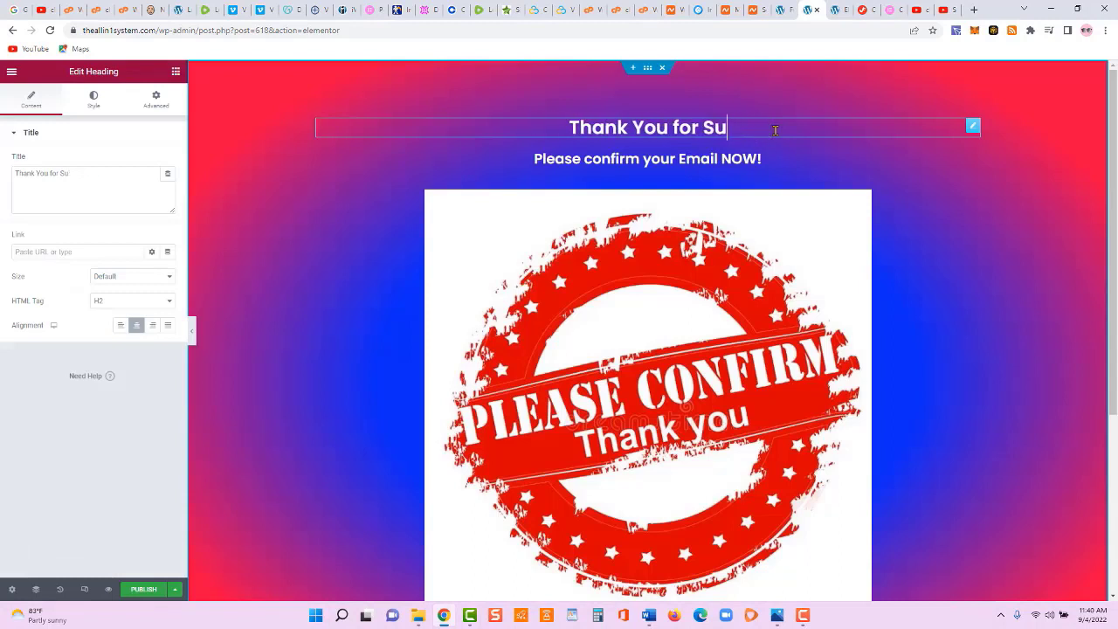
key(BackSpace)
key(BackSpace)
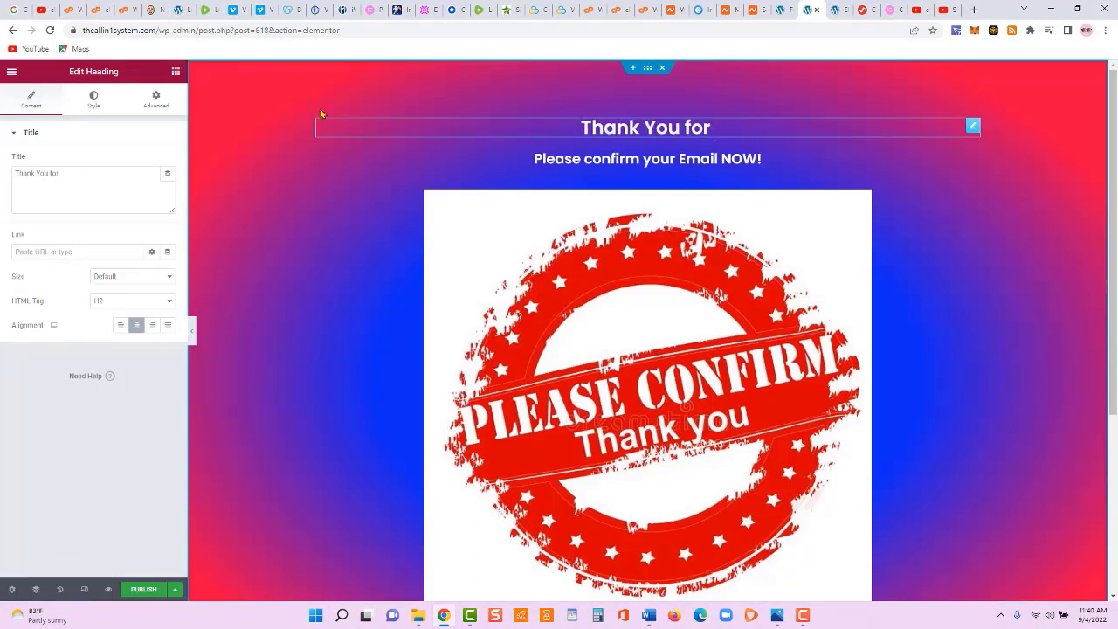
click(87, 169)
text(Co)
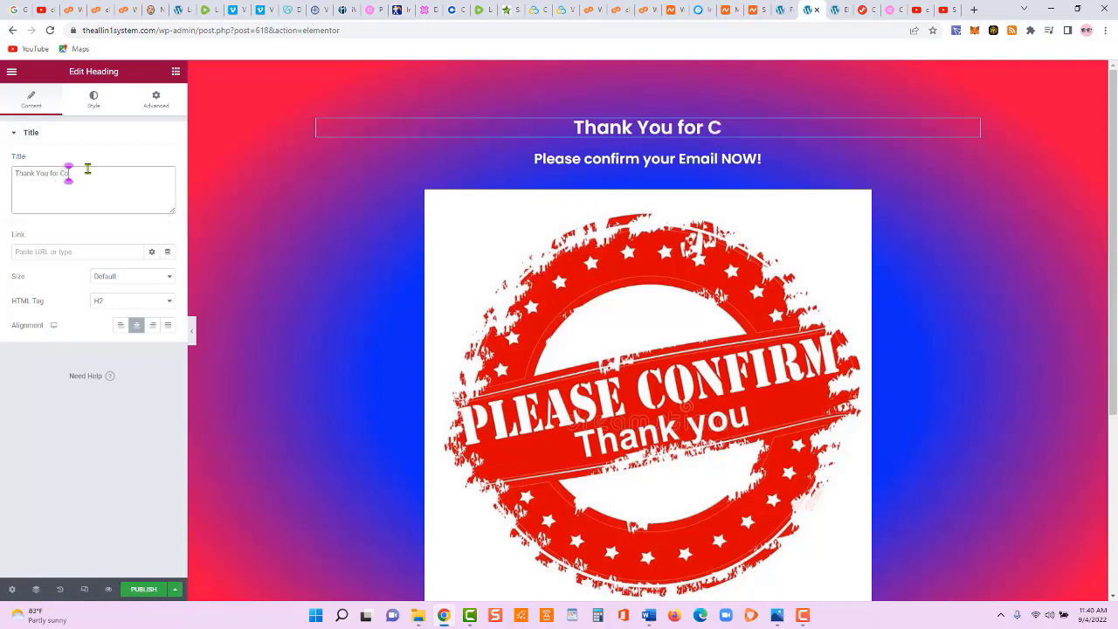
text(nfi)
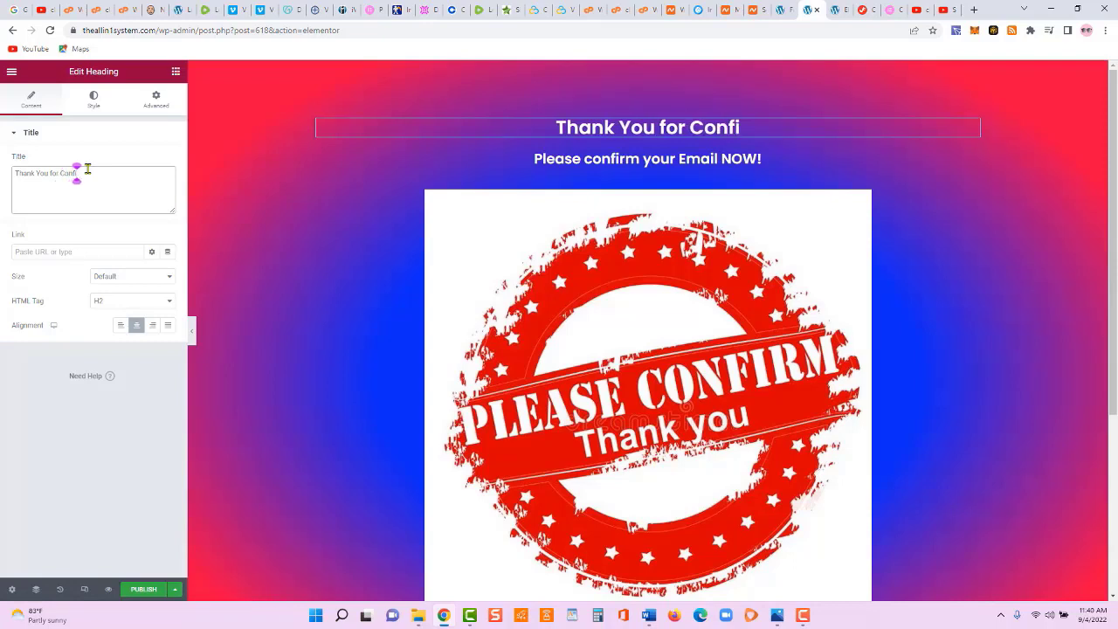
text(rming your Ema)
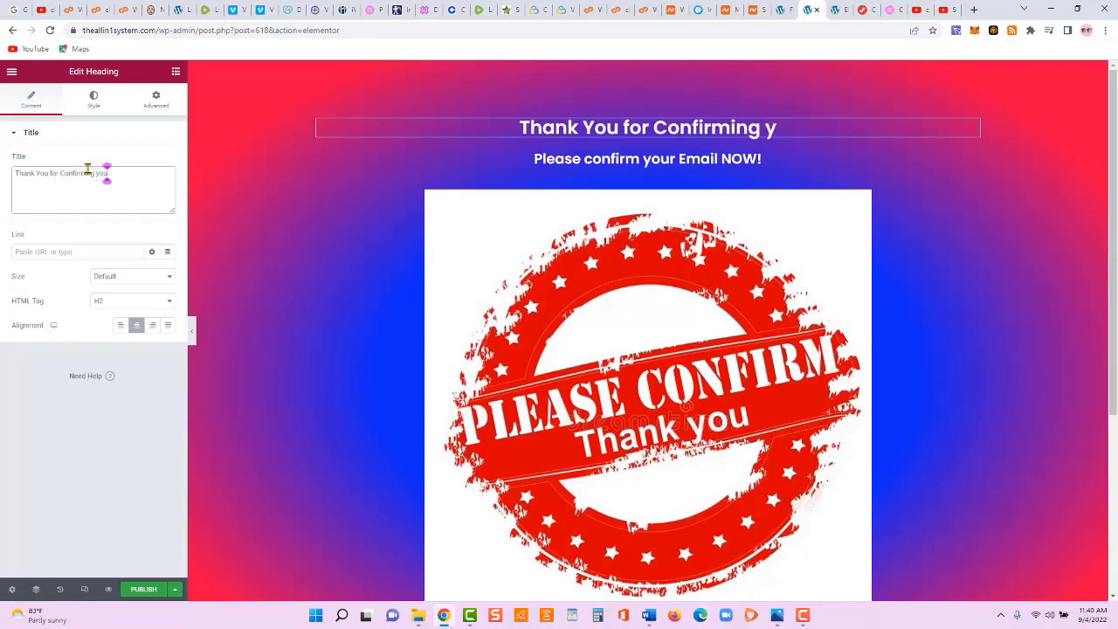
text(il)
- Replace the text below the heading with "Your Ebook should arrive shortly. Please check your SPAM folder."
text(Your )
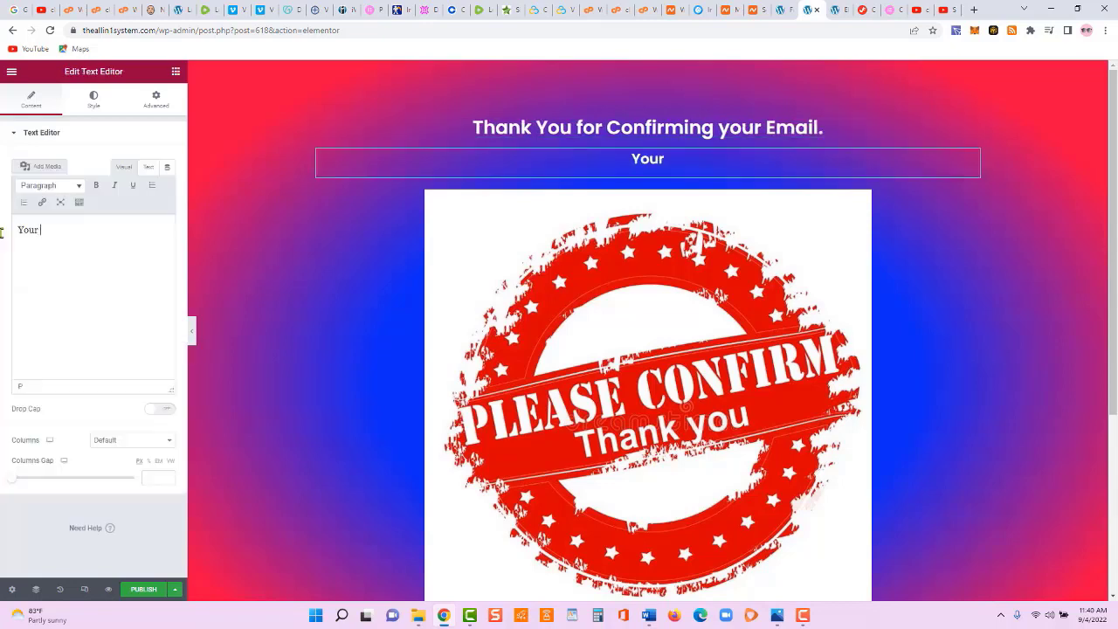
text(Ebook s)
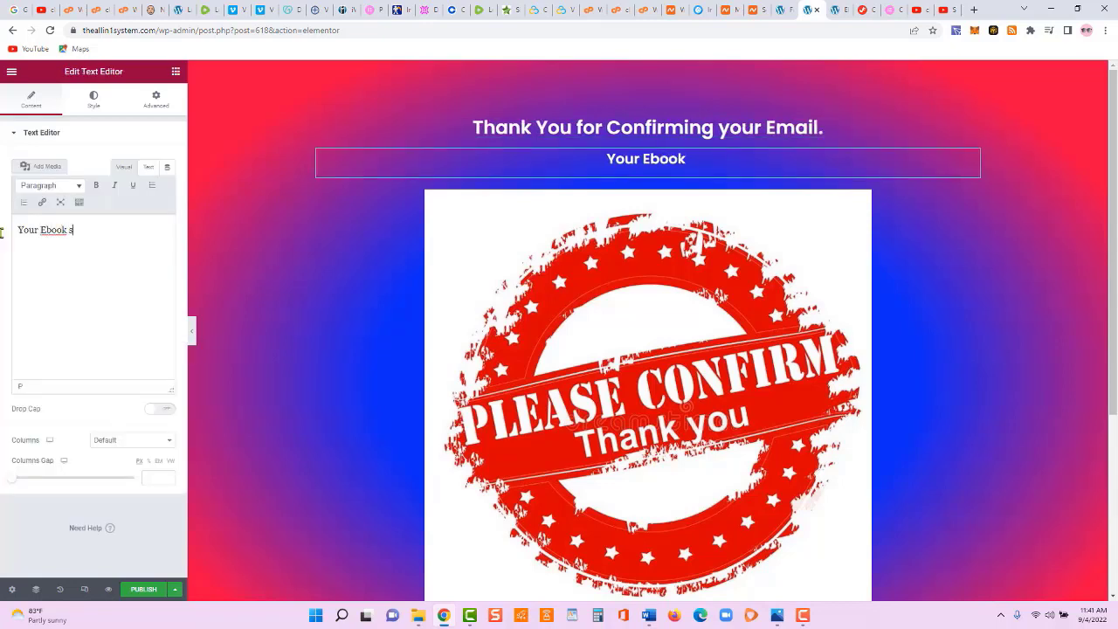
text(hould arriv)
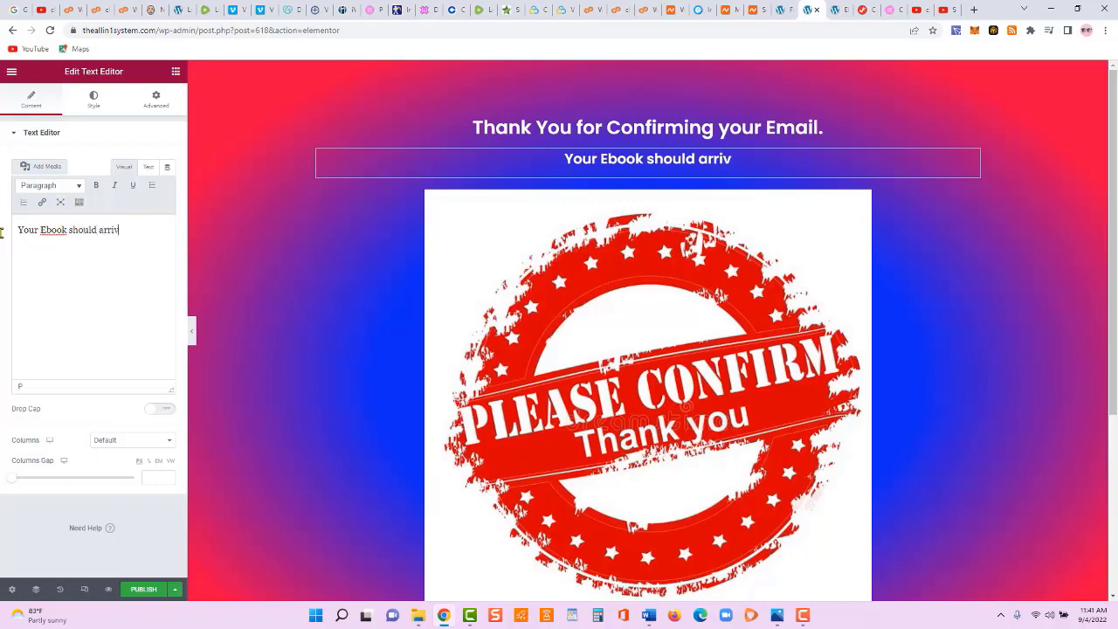
text(e shortly)
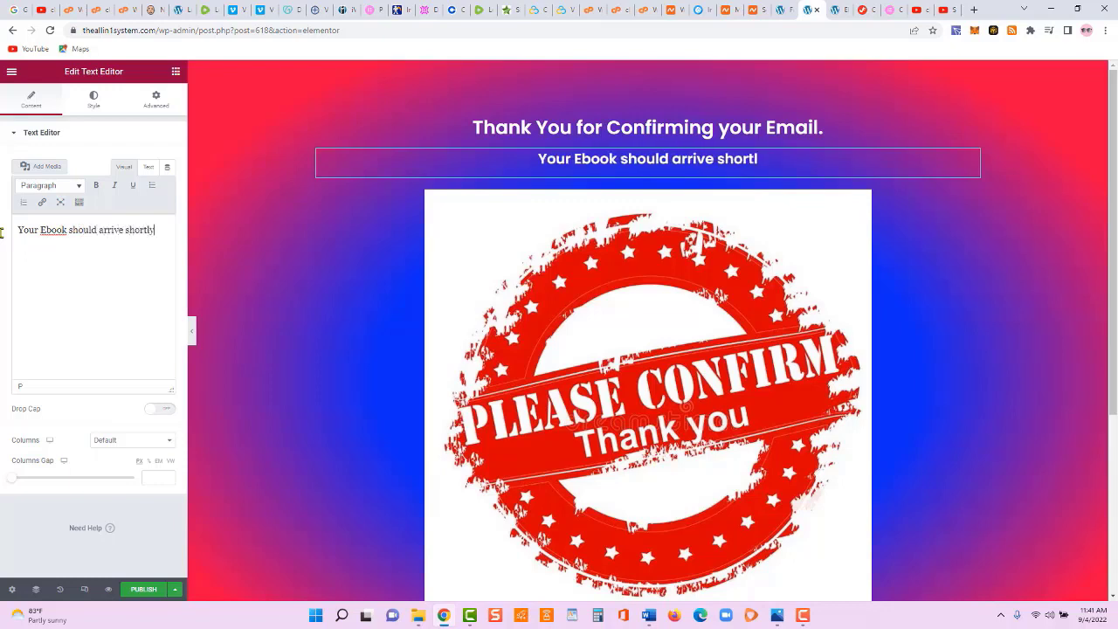
text(.  Please chjec)
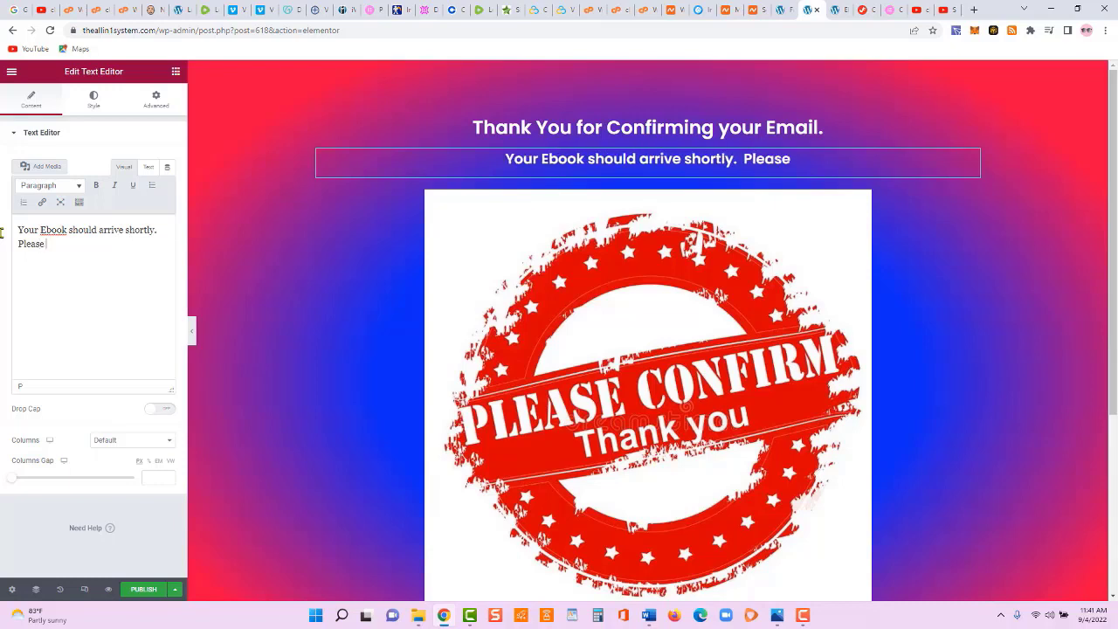
key(BackSpace)
key(BackSpace)
key(BackSpace)
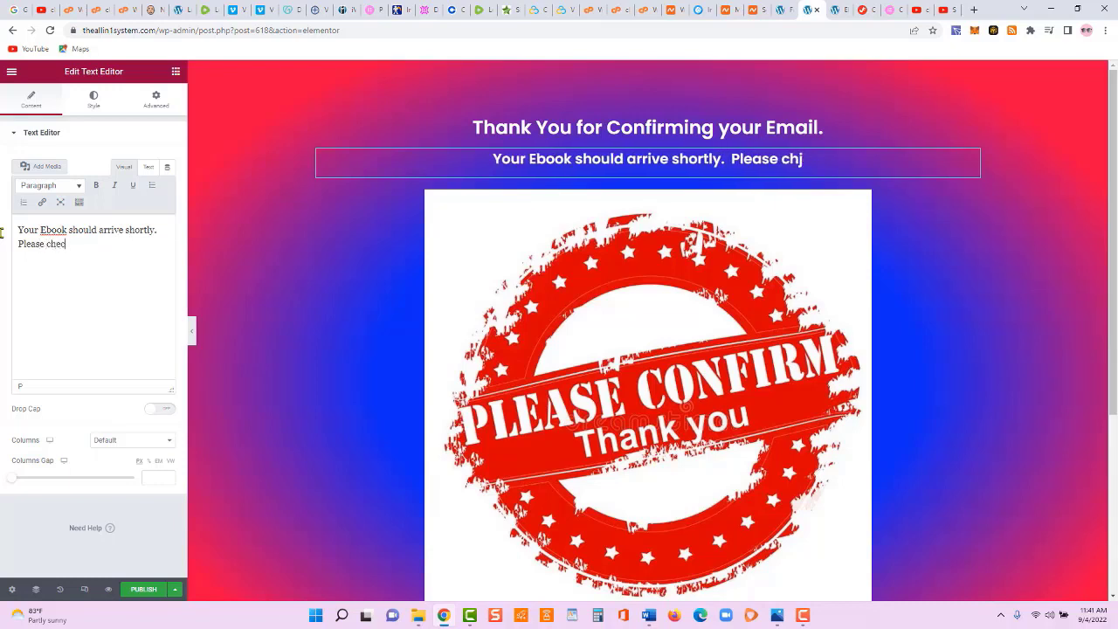
text(eck yopur)
key(BackSpace)
key(BackSpace)
key(BackSpace)
key(BackSpace)
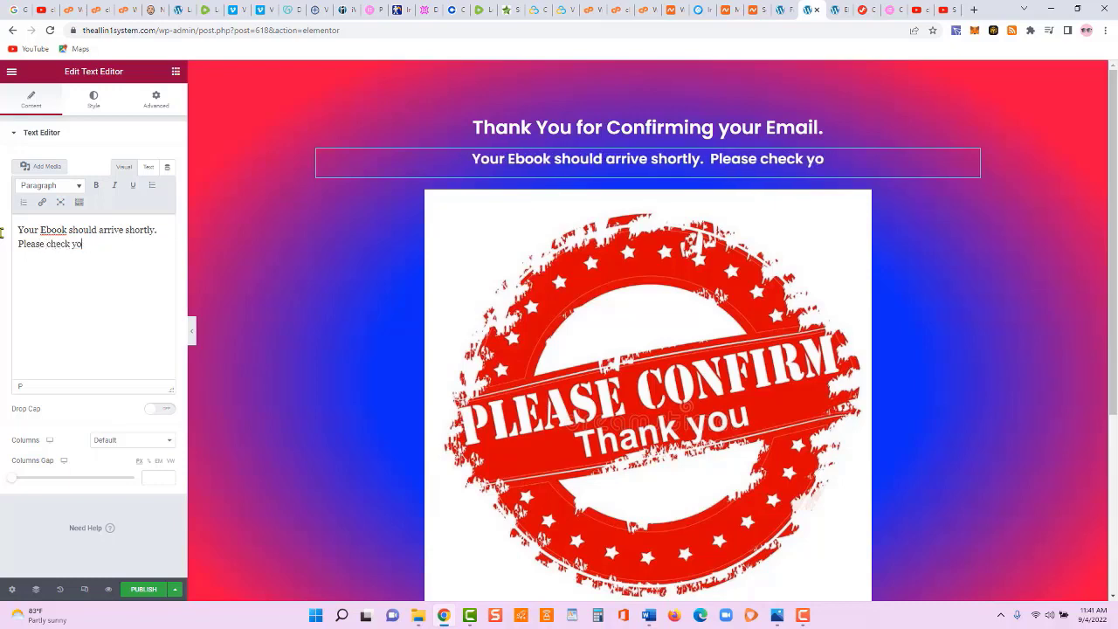
text(iur)
key(BackSpace)
key(BackSpace)
key(BackSpace)
text(ur)
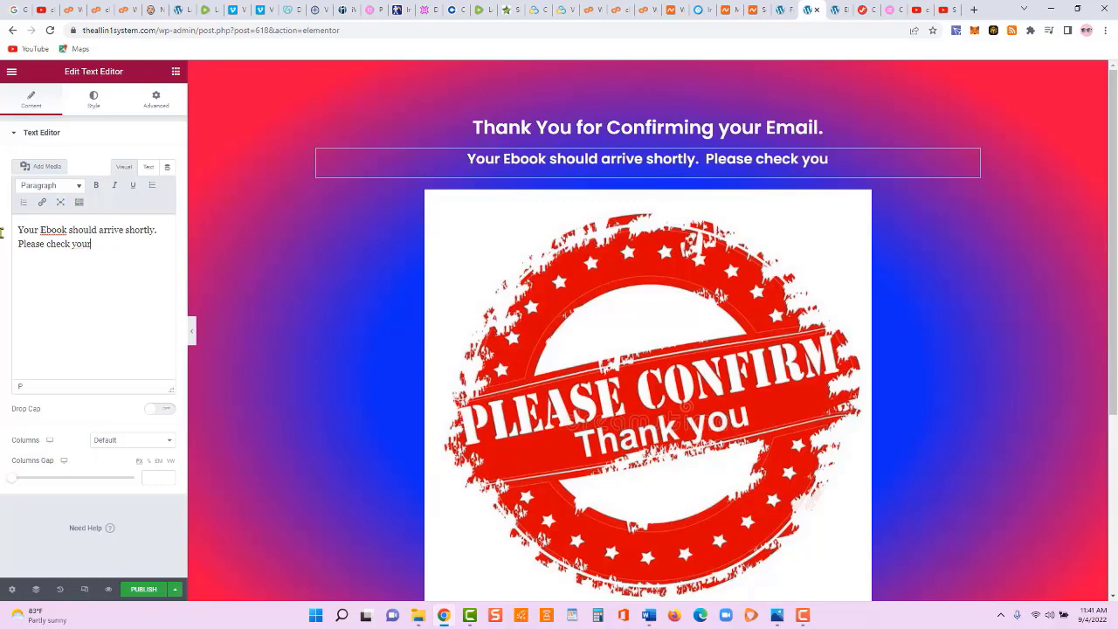
text( SPAM folder.)
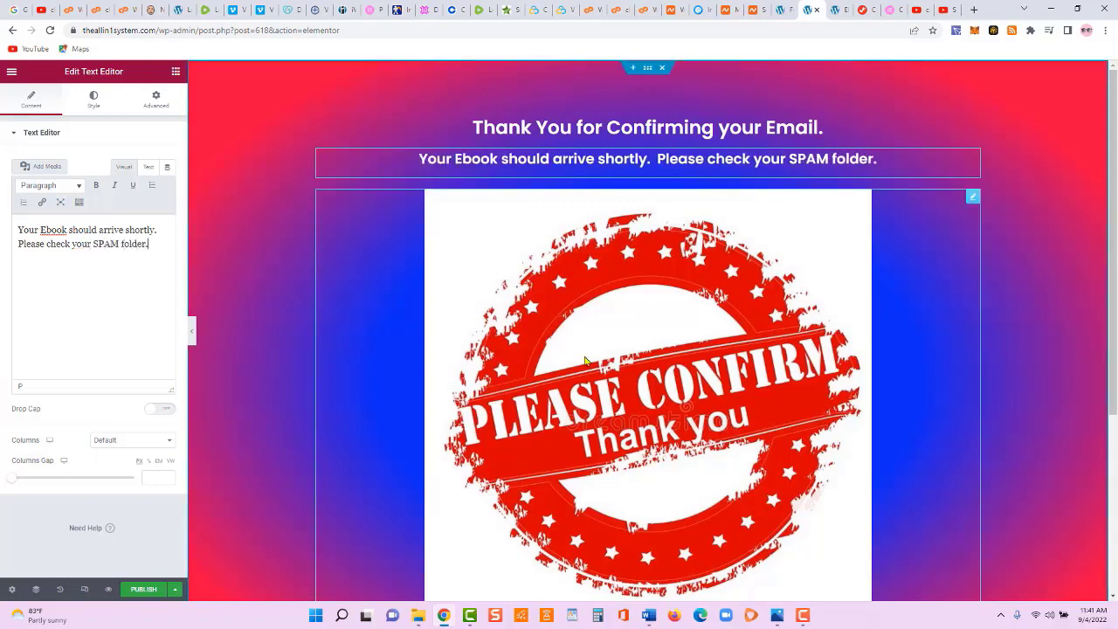
- Replace the PLEASE CONFIRM image with the uploaded ebook cover image, centered at Medium 300 x 300 size
click(767, 346)
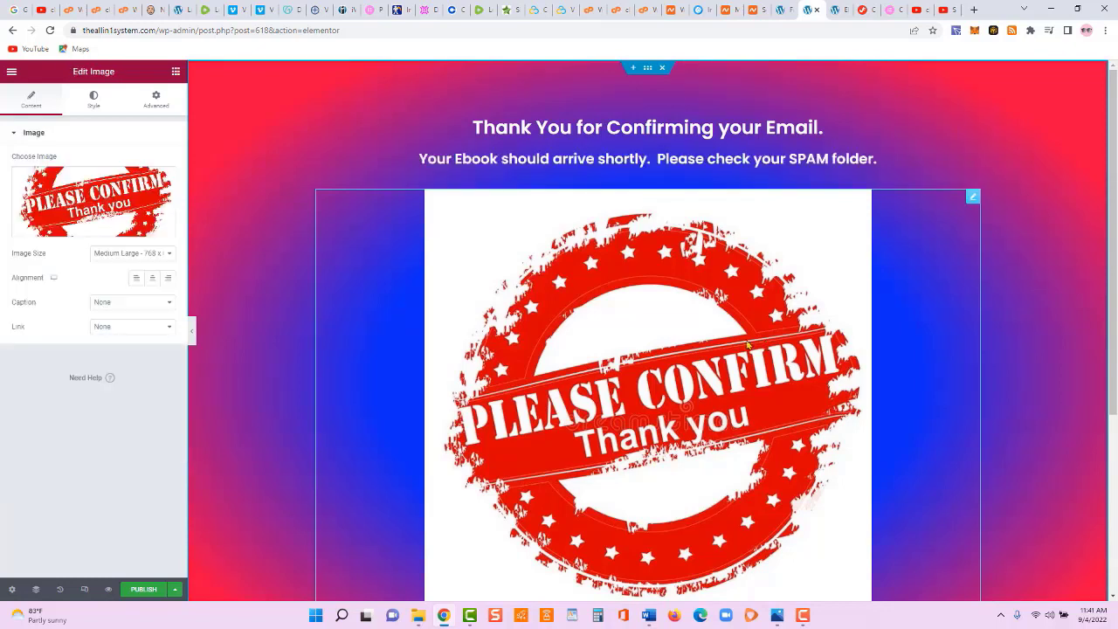
click(131, 200)
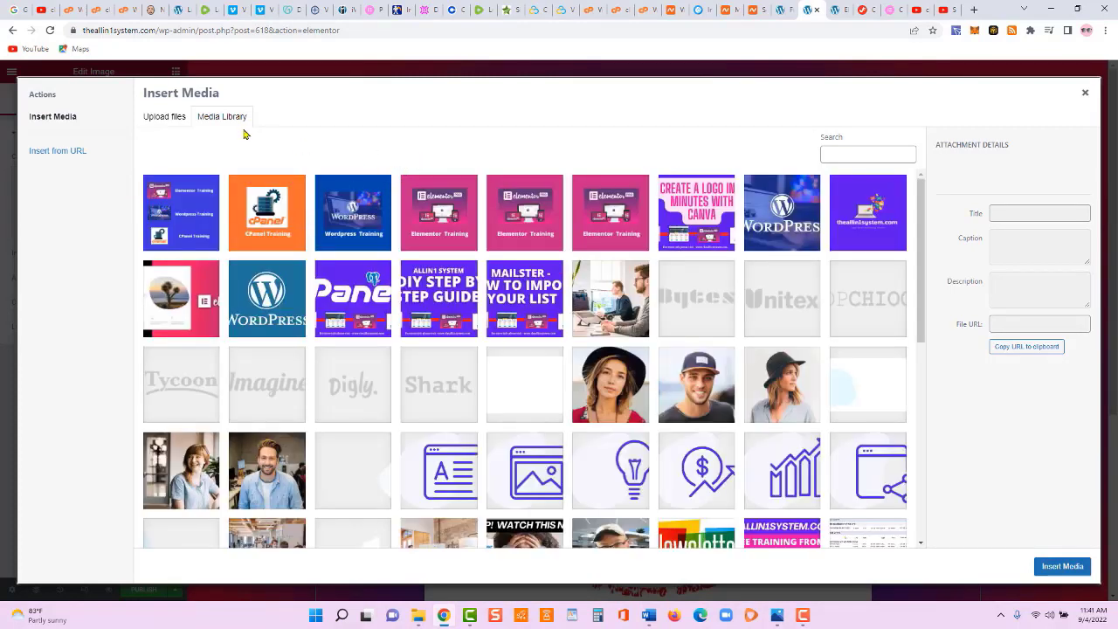
click(177, 120)
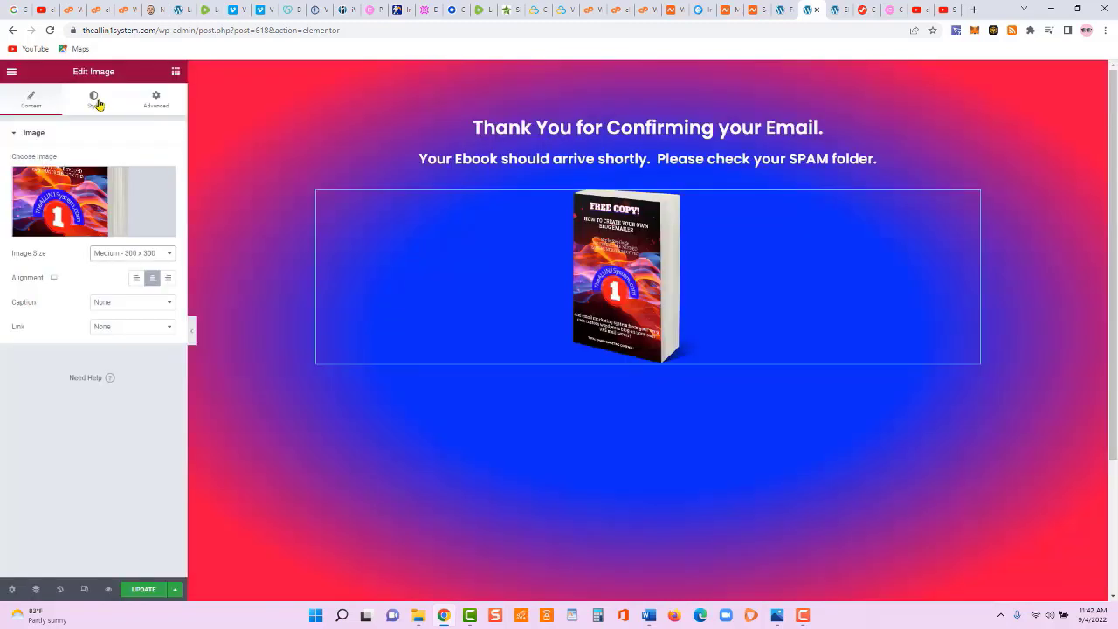
- Set the ebook cover image's width to 42% and adjust its maximum width
click(96, 103)
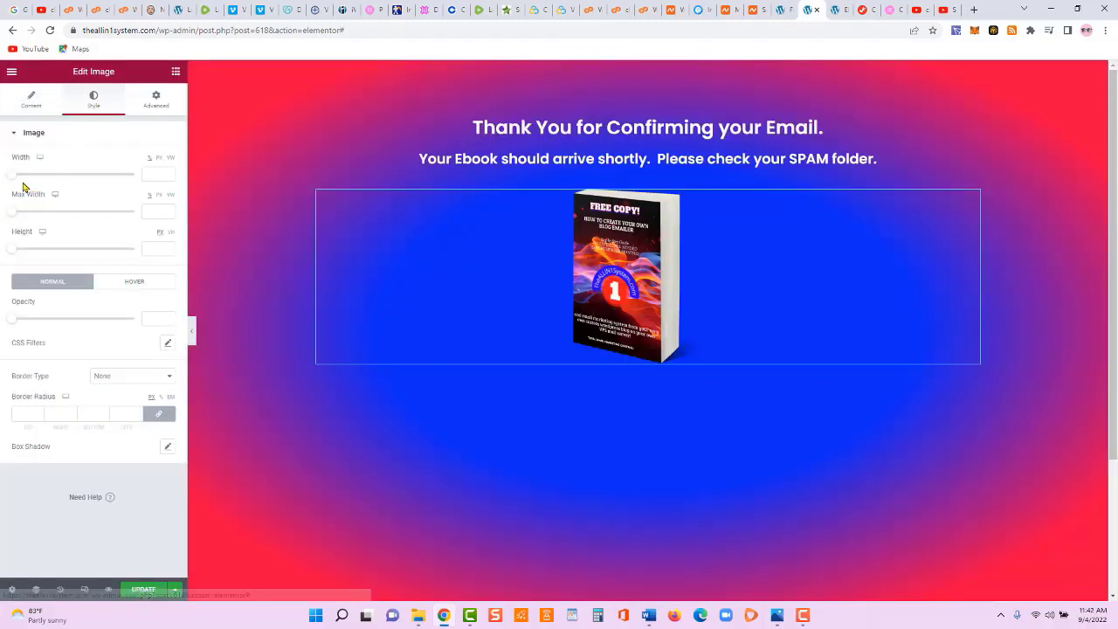
drag(12, 178, 64, 186)
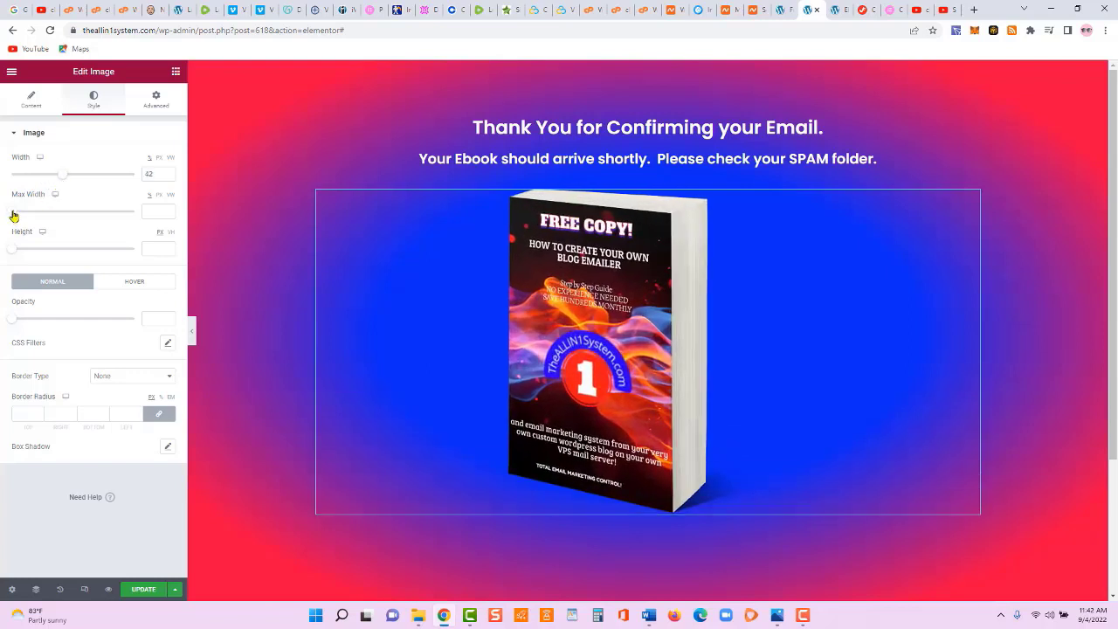
drag(13, 216, 66, 219)
- Preview the after-confirm thank-you page and copy its web address without the preview parameters
click(108, 591)
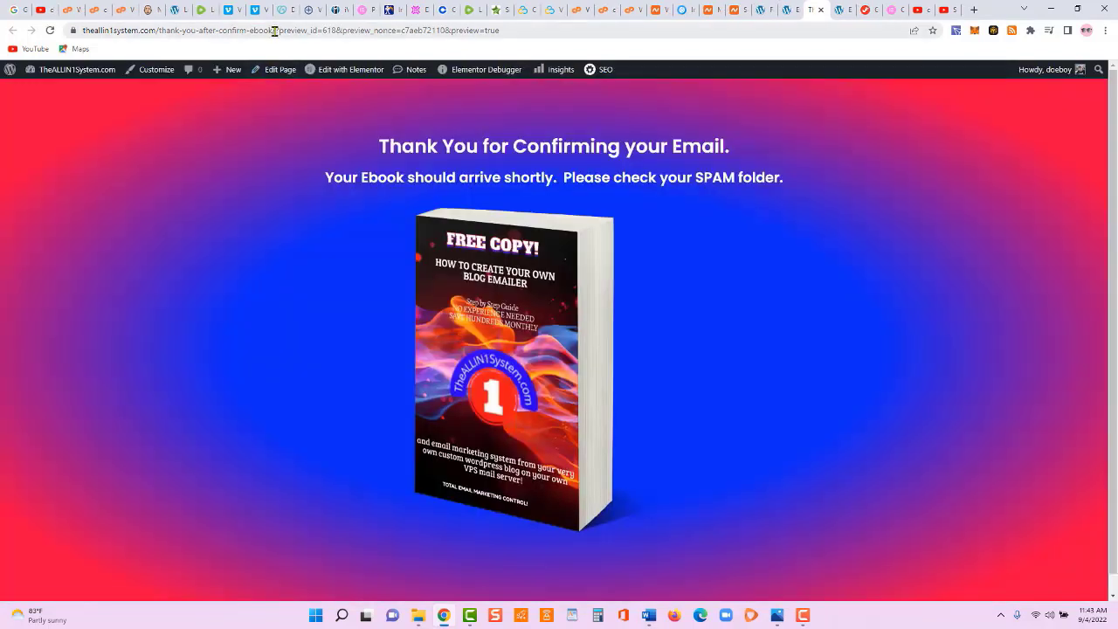
drag(275, 31, 77, 28)
key(ctrl+c)
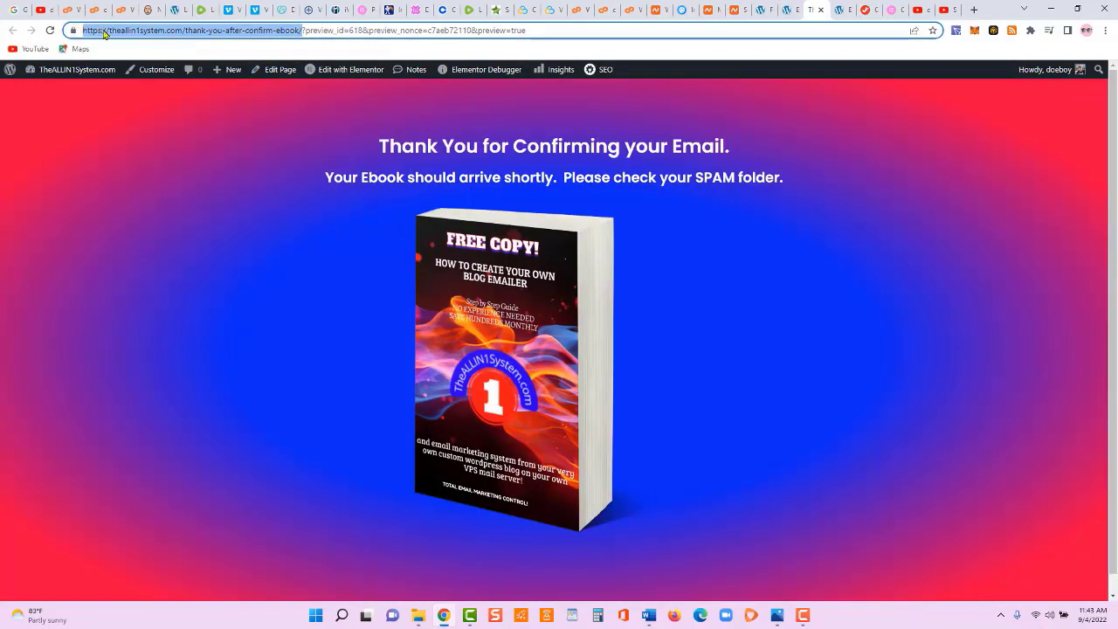
click(789, 10)
click(761, 9)
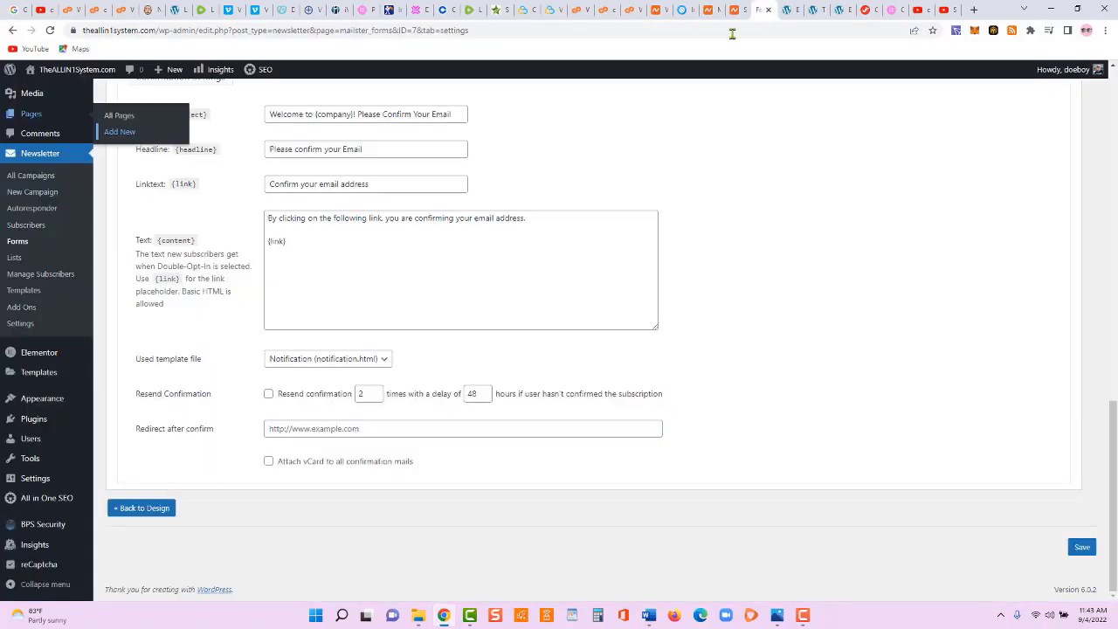
click(299, 429)
key(ctrl+v)
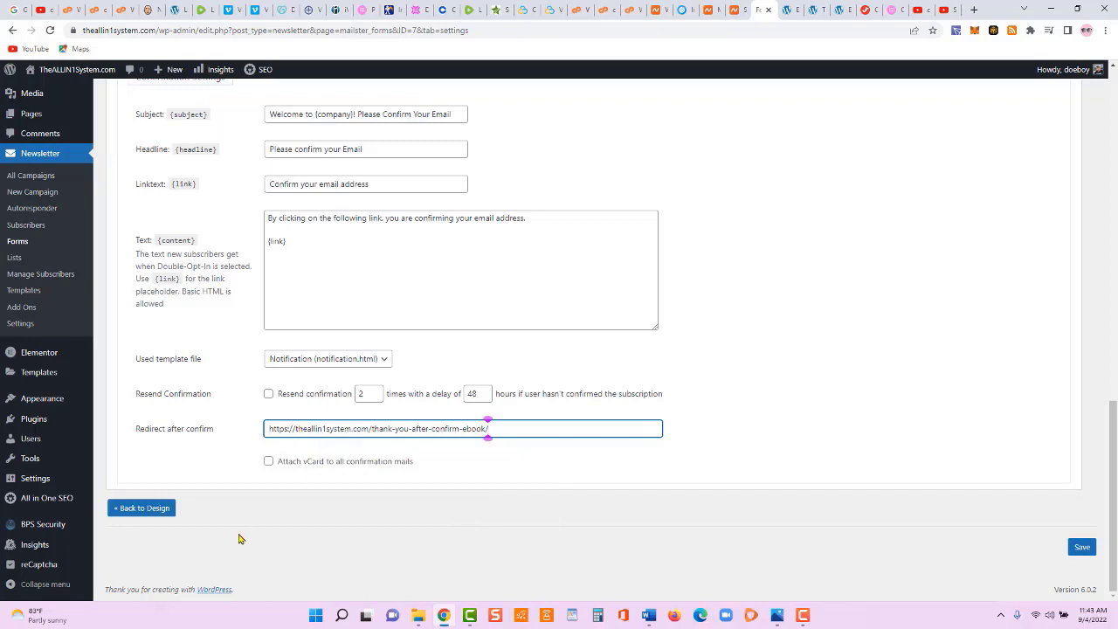
click(1080, 547)
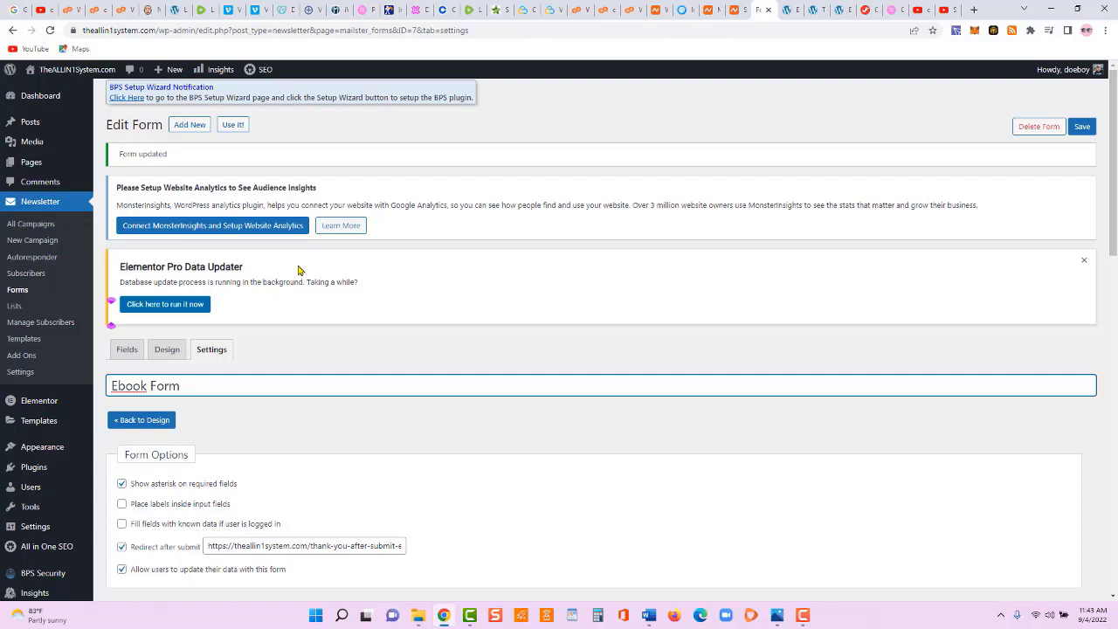
- Open the newsletter autoresponders in a separate browser tab, dismiss the Elementor Pro notice and start a new autoresponder
right_click(52, 261)
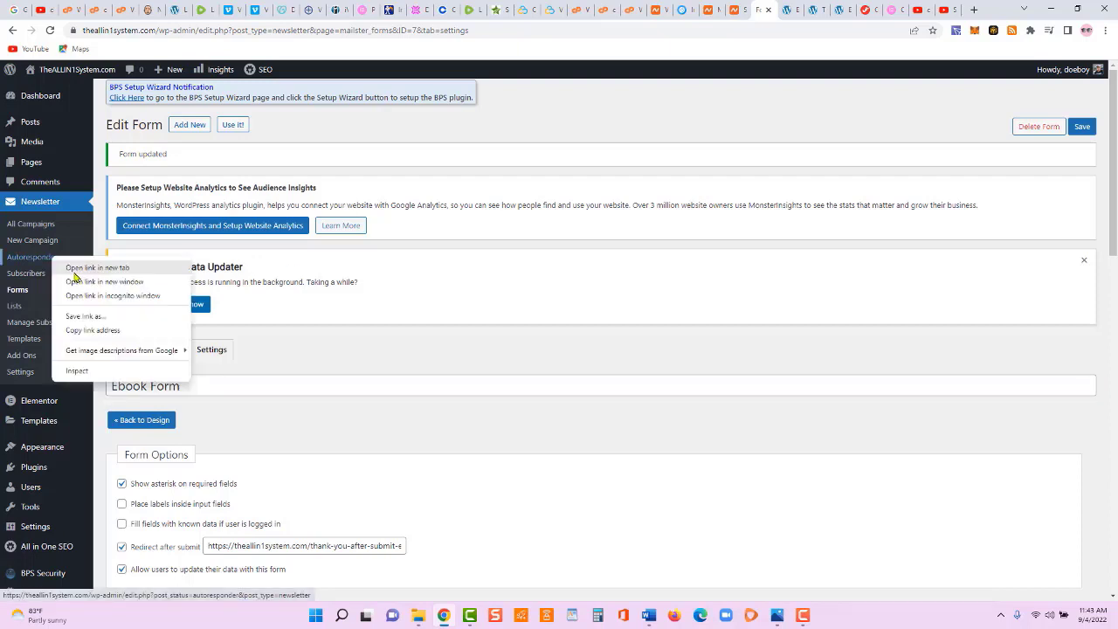
click(77, 268)
click(768, 16)
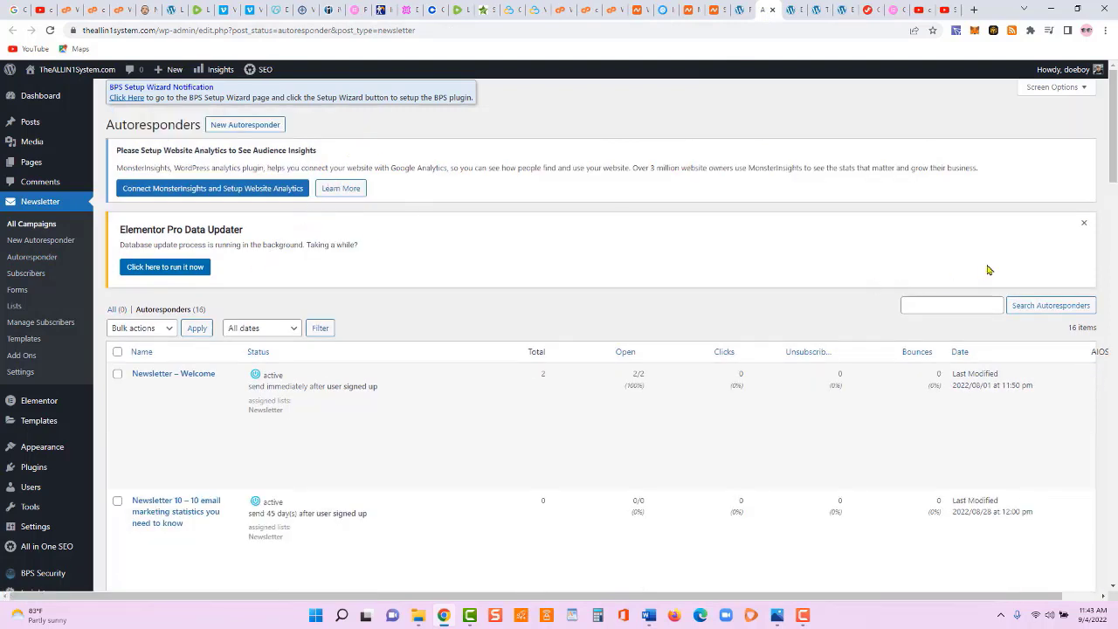
click(1084, 223)
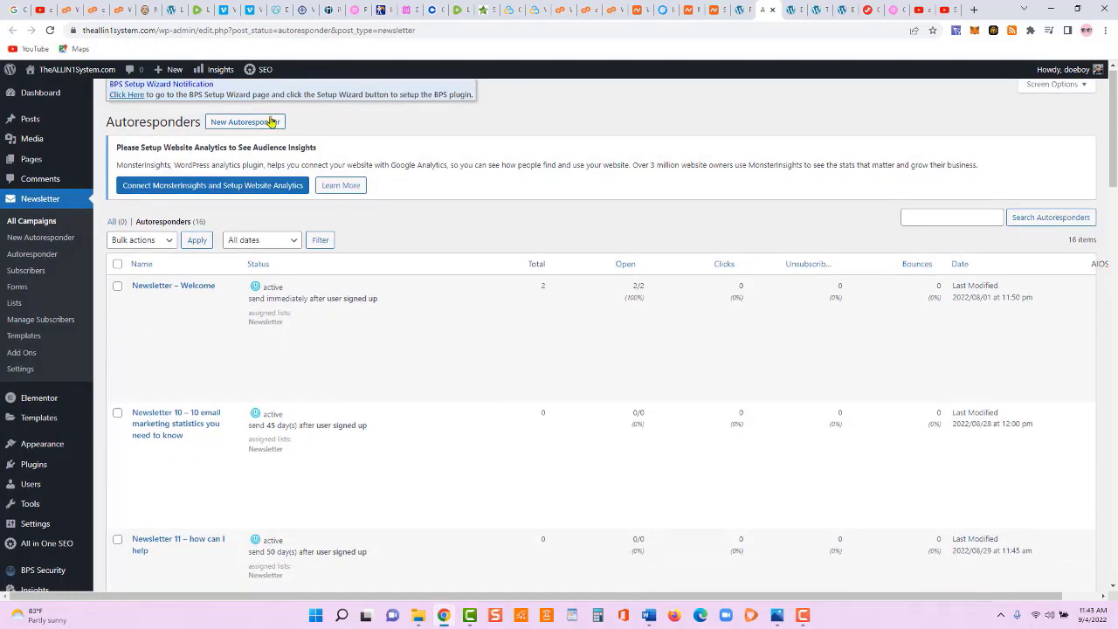
click(271, 122)
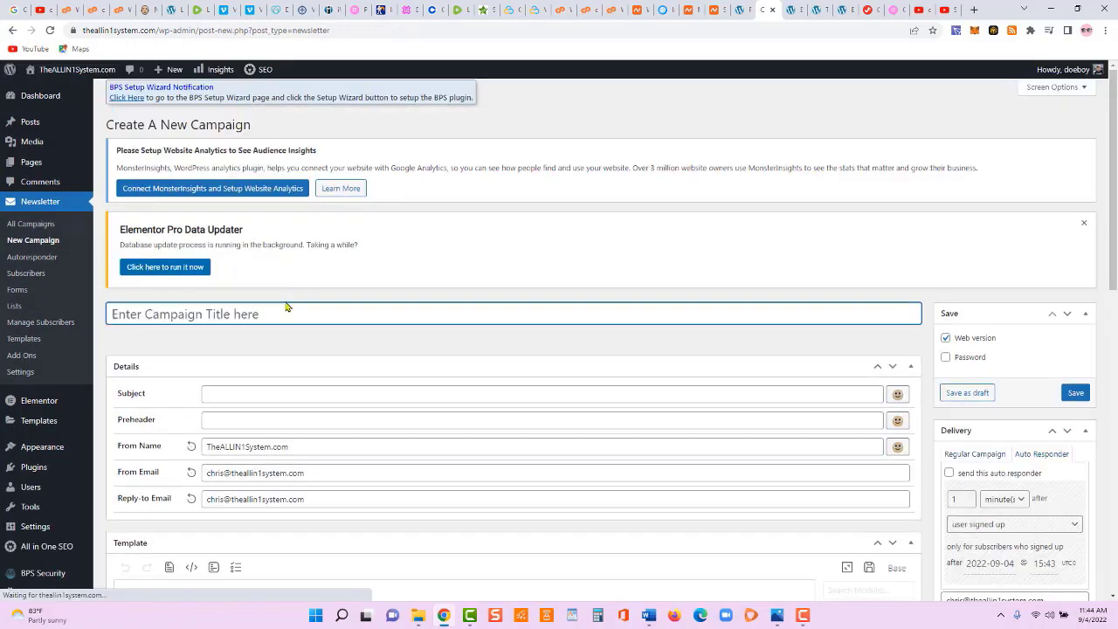
- Title the new campaign "Ebook Popup"
text(E)
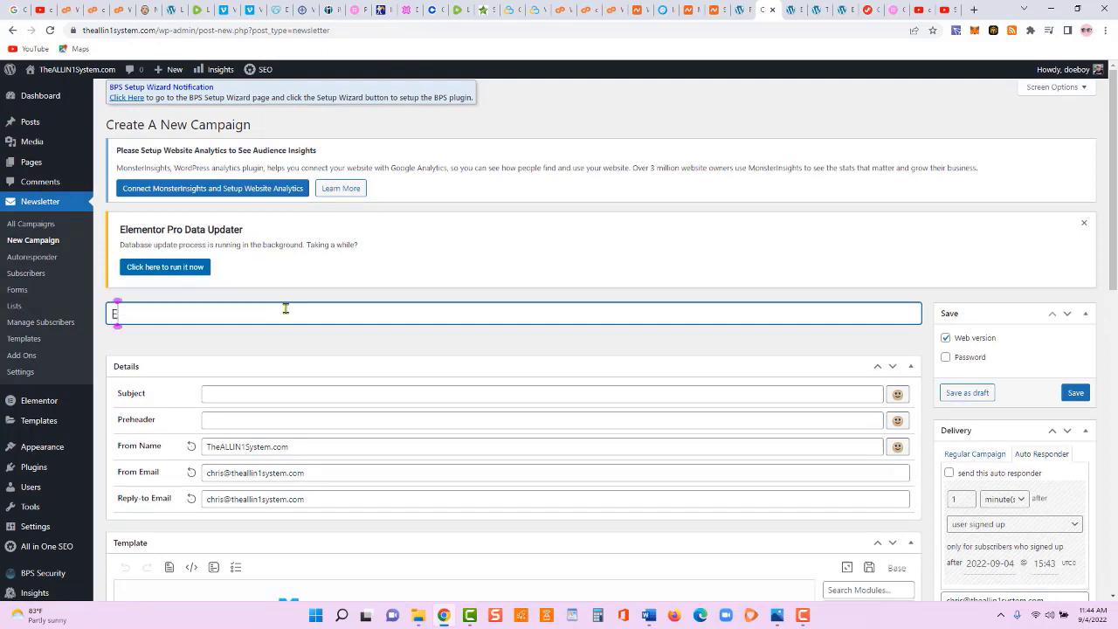
text(book Pop)
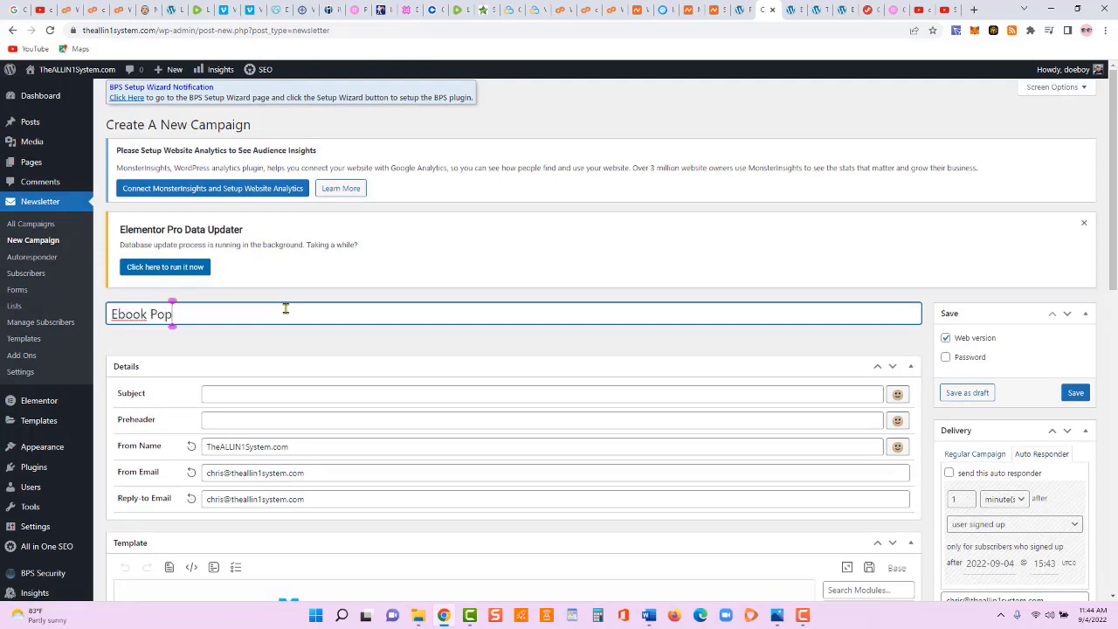
text(up)
key(Tab)
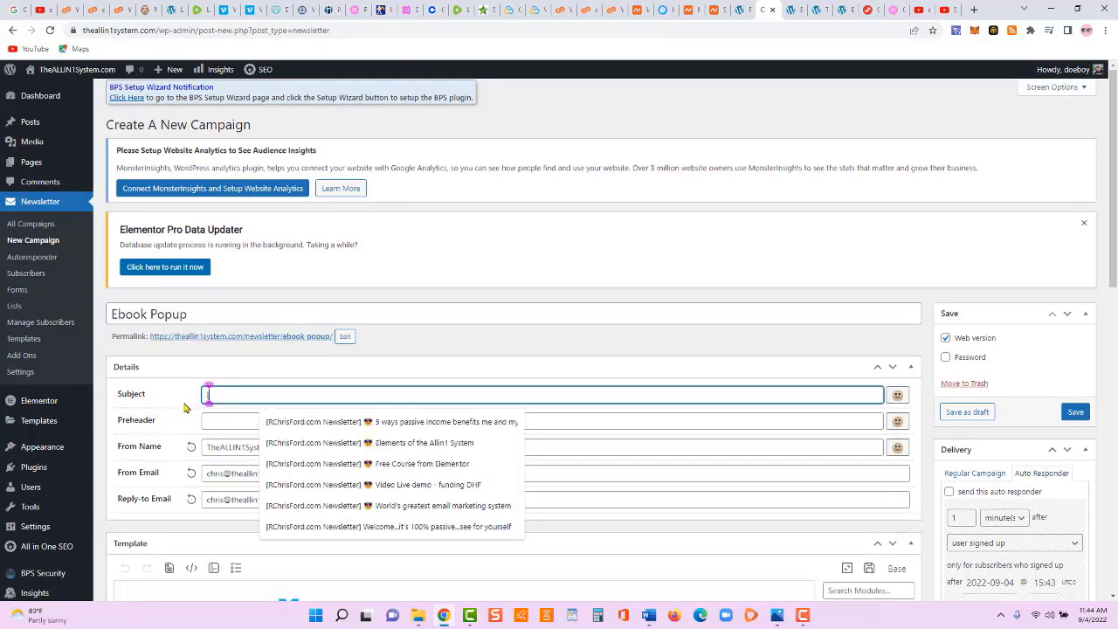
- Set the subject to "[TheALLIN1System.com] Here is your FREE Ebook!" with the sunglasses emoji after the bracket, and the preheader to "ebook"
click(271, 422)
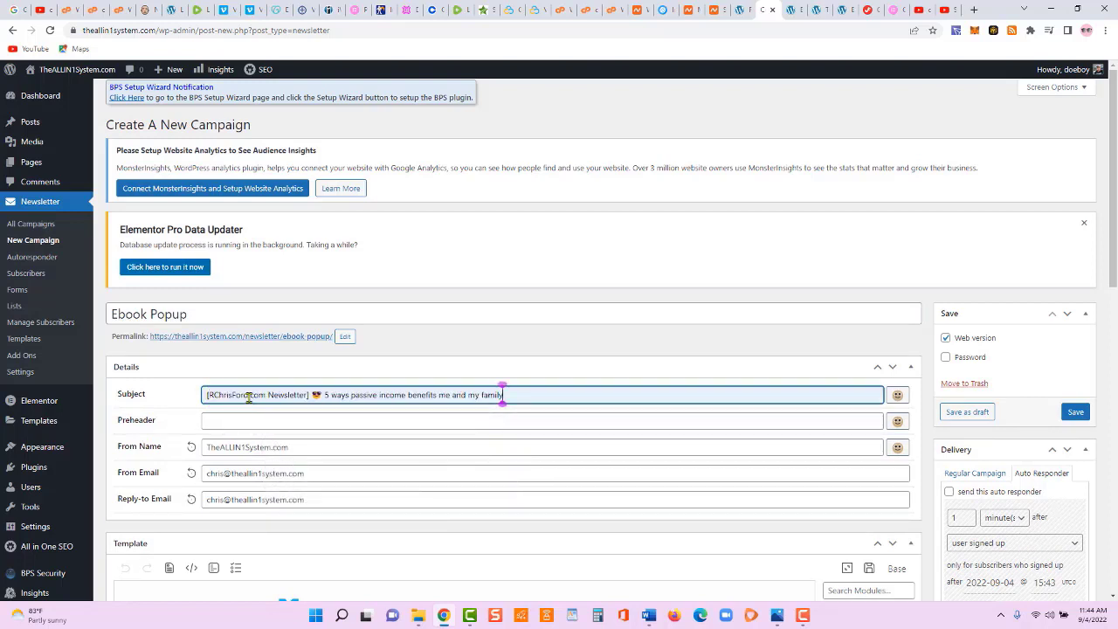
click(249, 395)
key(BackSpace)
key(BackSpace)
key(BackSpace)
key(BackSpace)
key(BackSpace)
key(BackSpace)
key(BackSpace)
key(BackSpace)
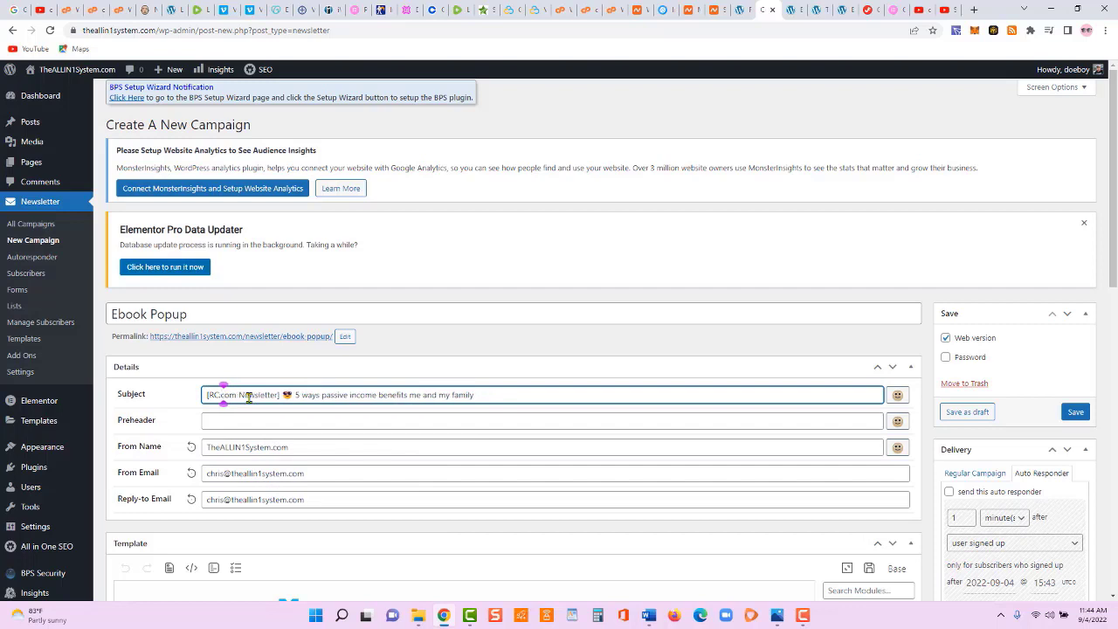
key(BackSpace)
key(BackSpace)
key(BackSpace)
key(BackSpace)
key(BackSpace)
key(BackSpace)
key(BackSpace)
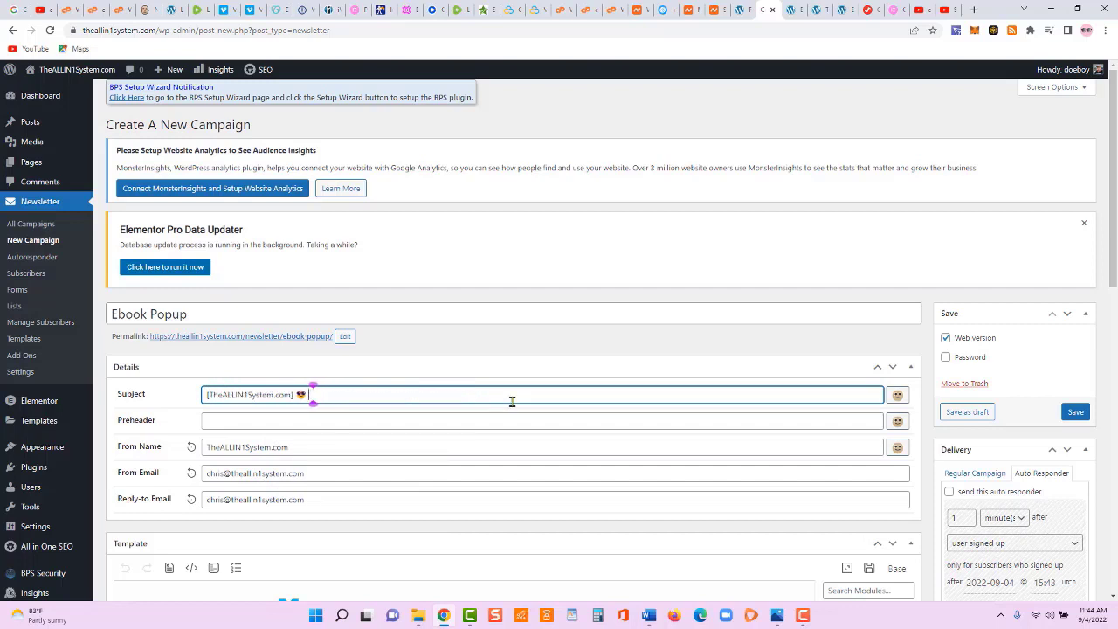
text(Here is your FREE Ebook!)
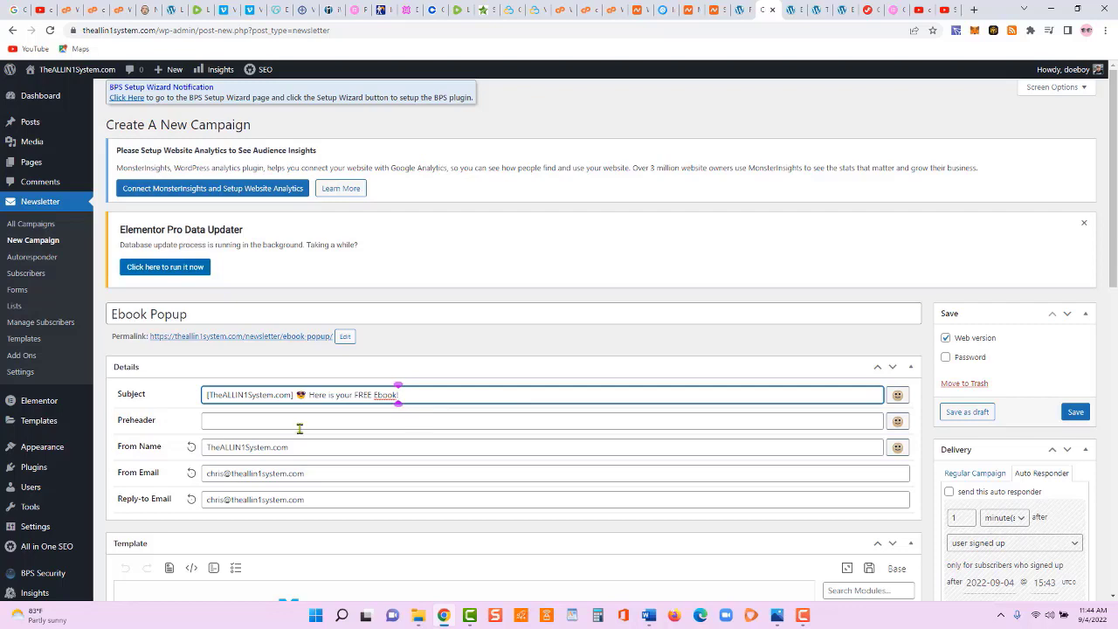
click(299, 426)
text(ebook)
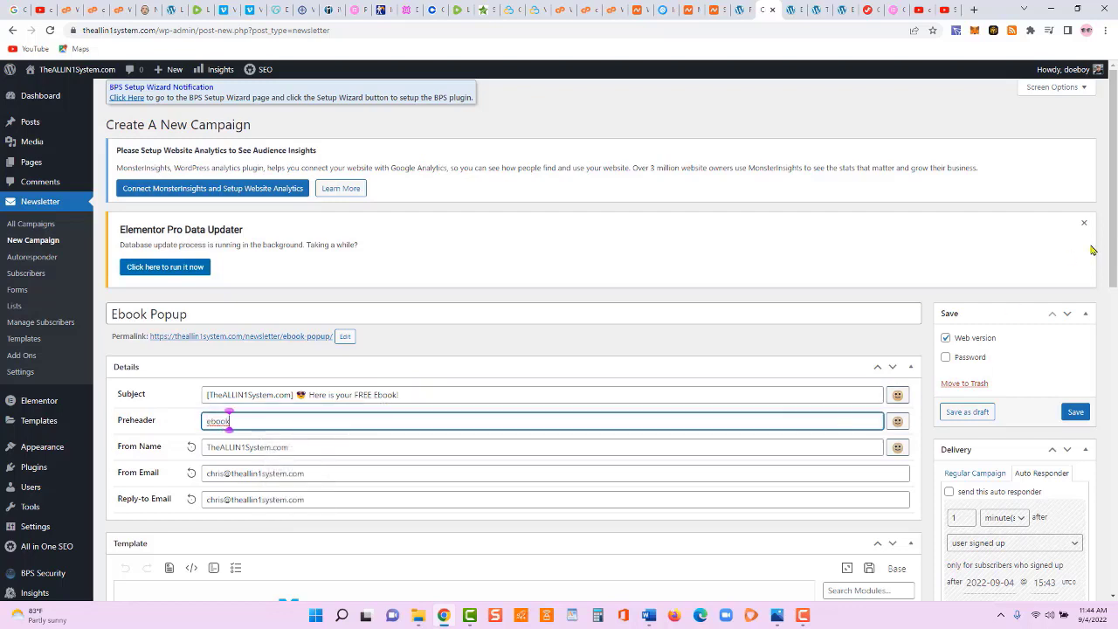
- Enable sending this auto responder with a delay of 0 minutes after user signed up
drag(1114, 247, 1117, 320)
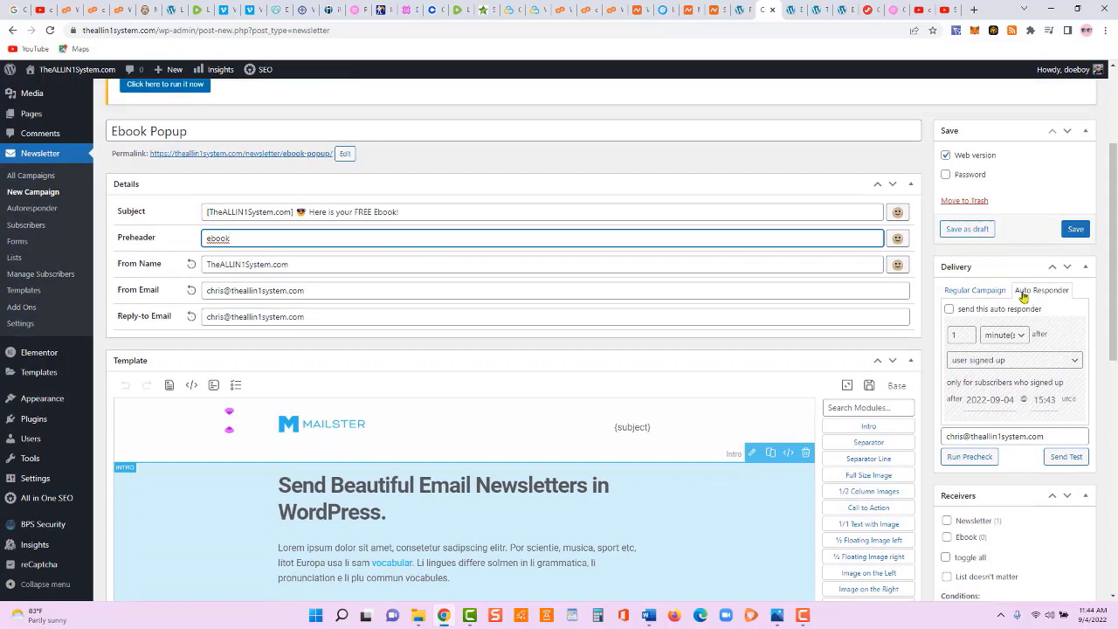
click(949, 310)
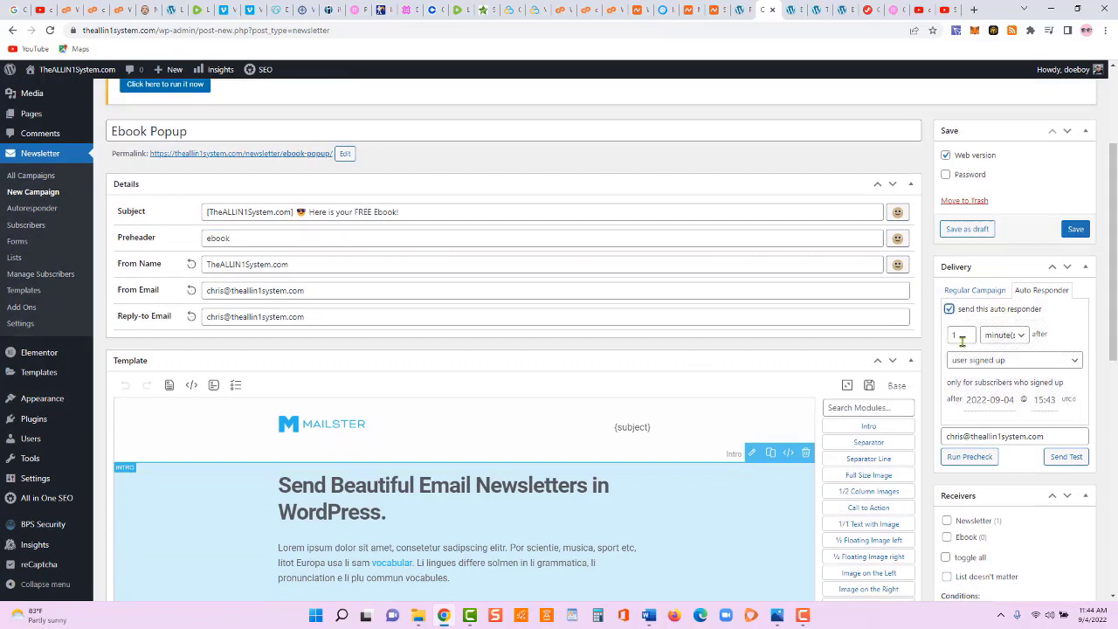
click(962, 338)
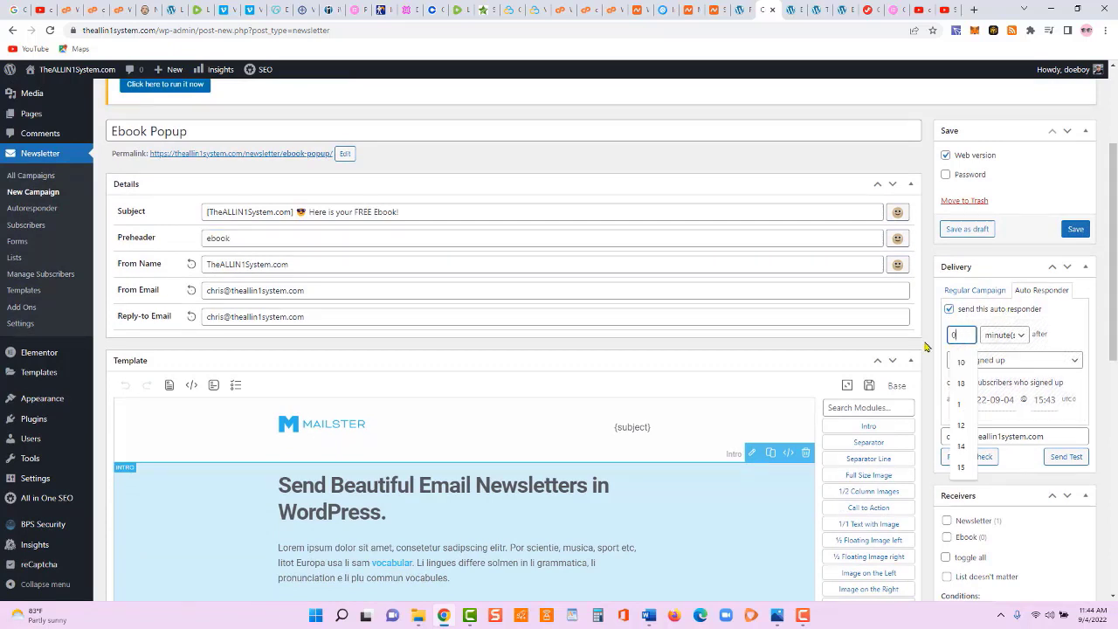
click(926, 347)
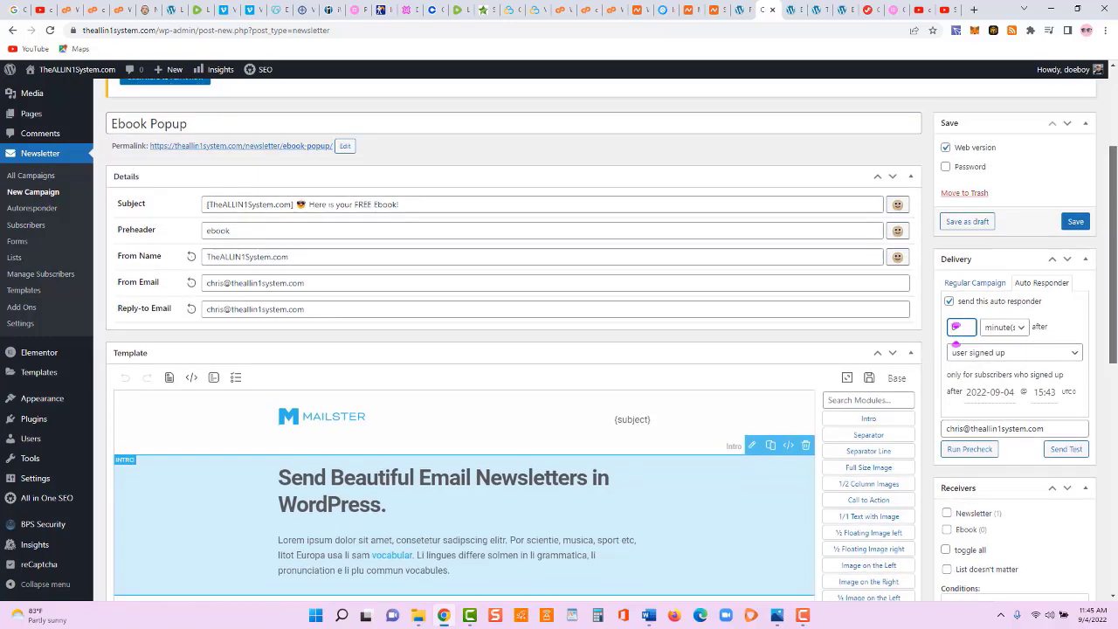
- Remove the Mailster logo from the header of the email template
scroll(684, 204, down, 3)
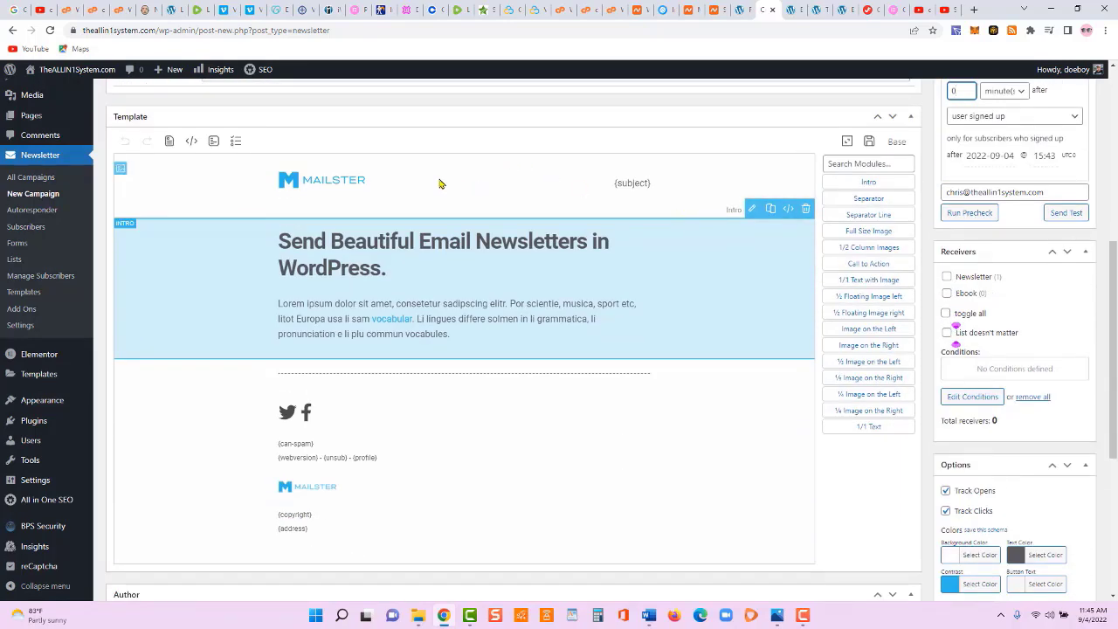
click(358, 186)
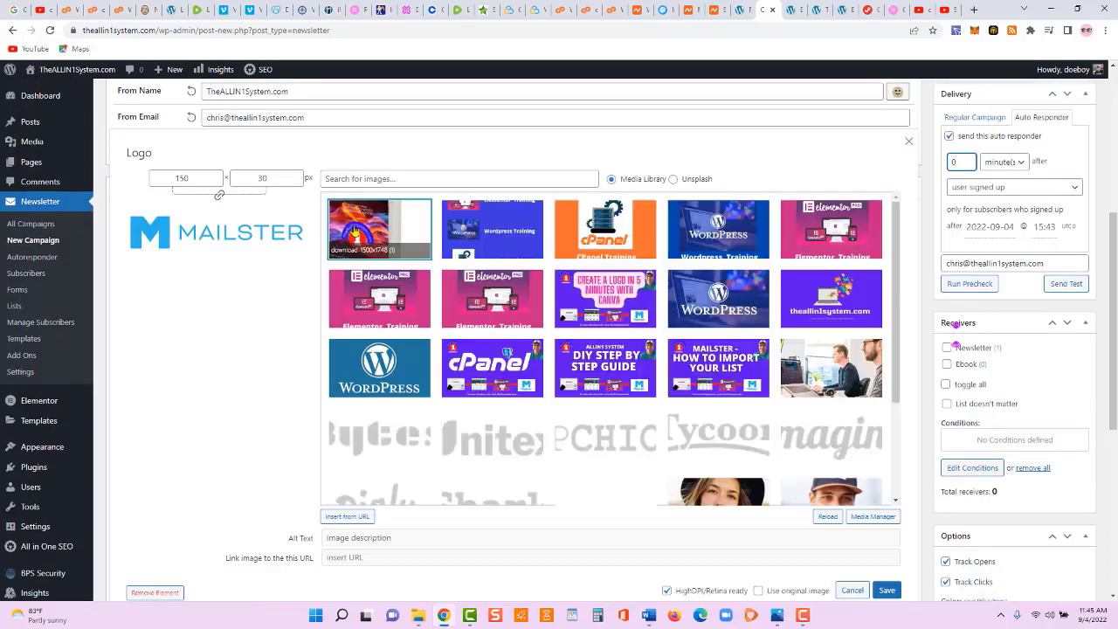
click(547, 540)
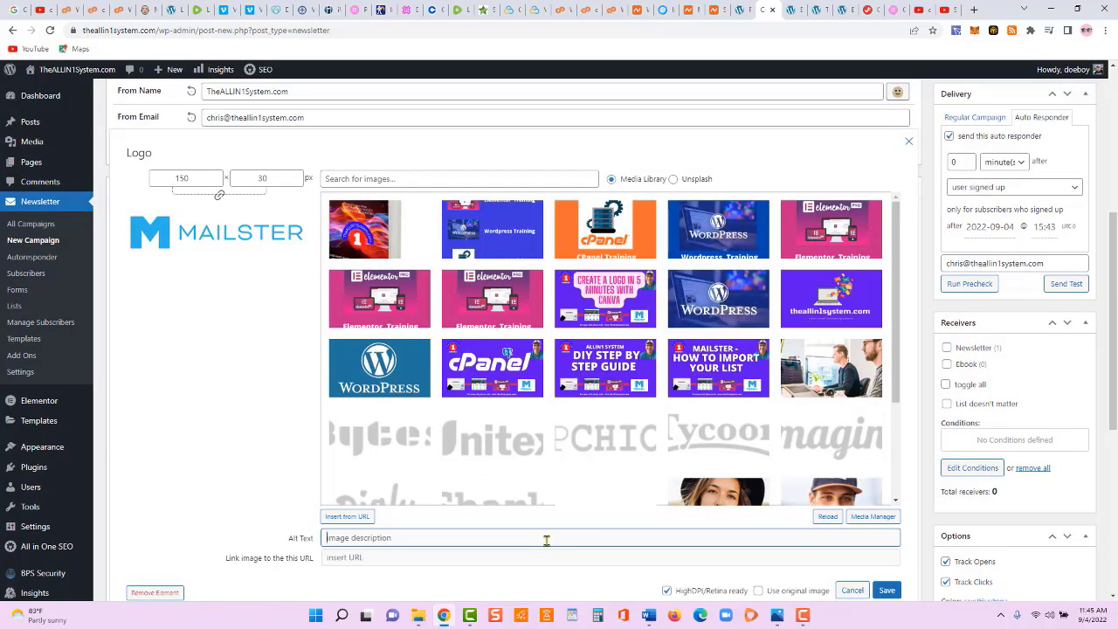
click(155, 593)
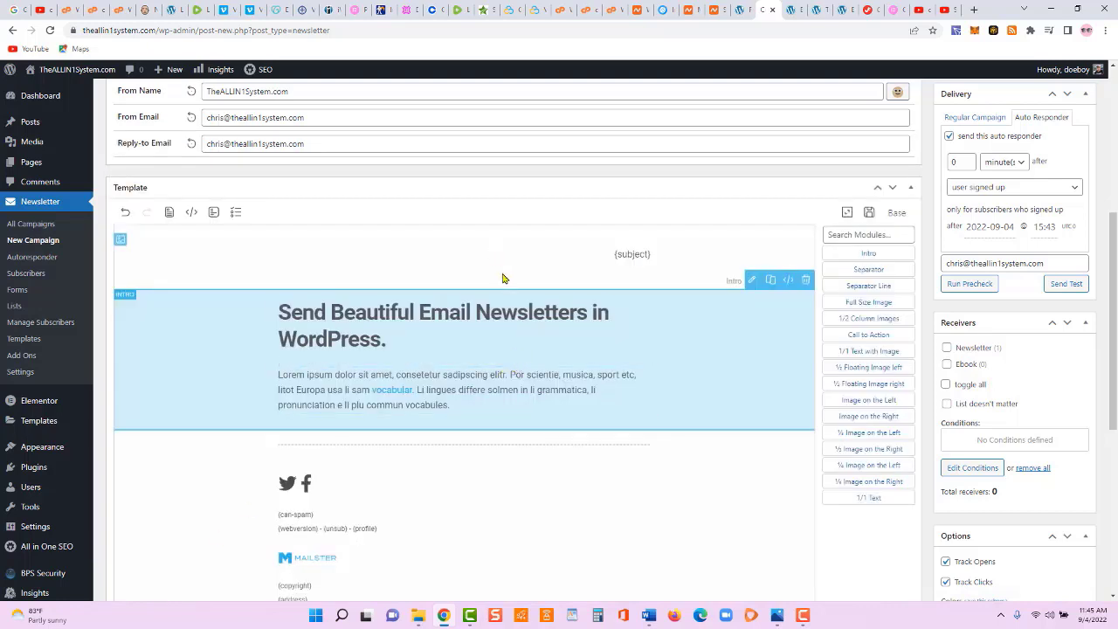
- Replace the intro module's headline with "Your FREE Ebook has arrived"
click(564, 301)
triple_click(594, 312)
text(Y)
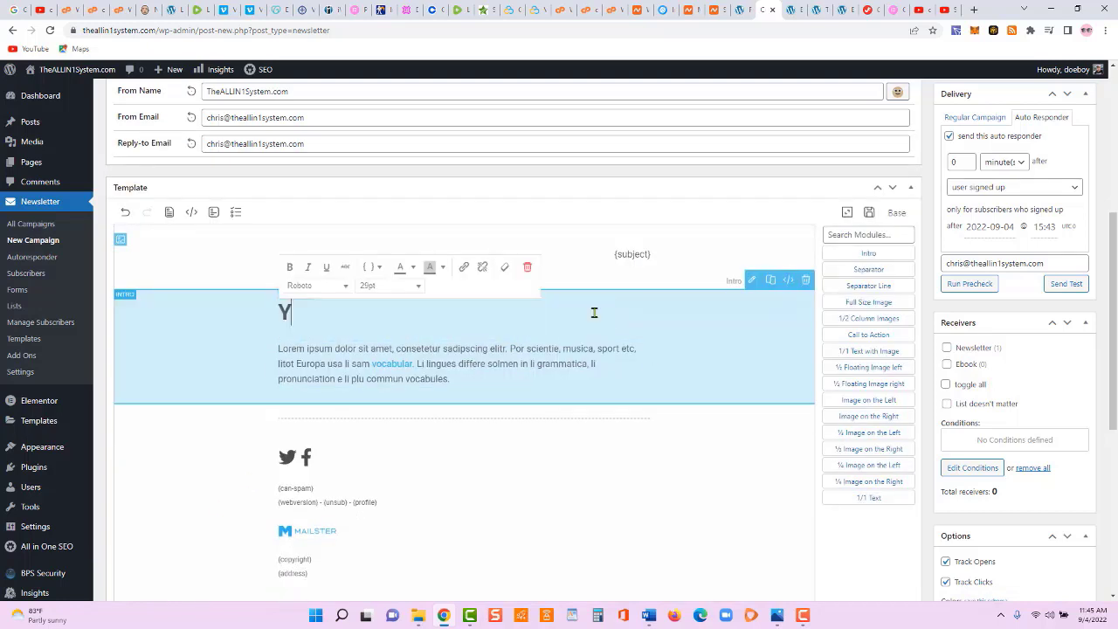
text(our FREE )
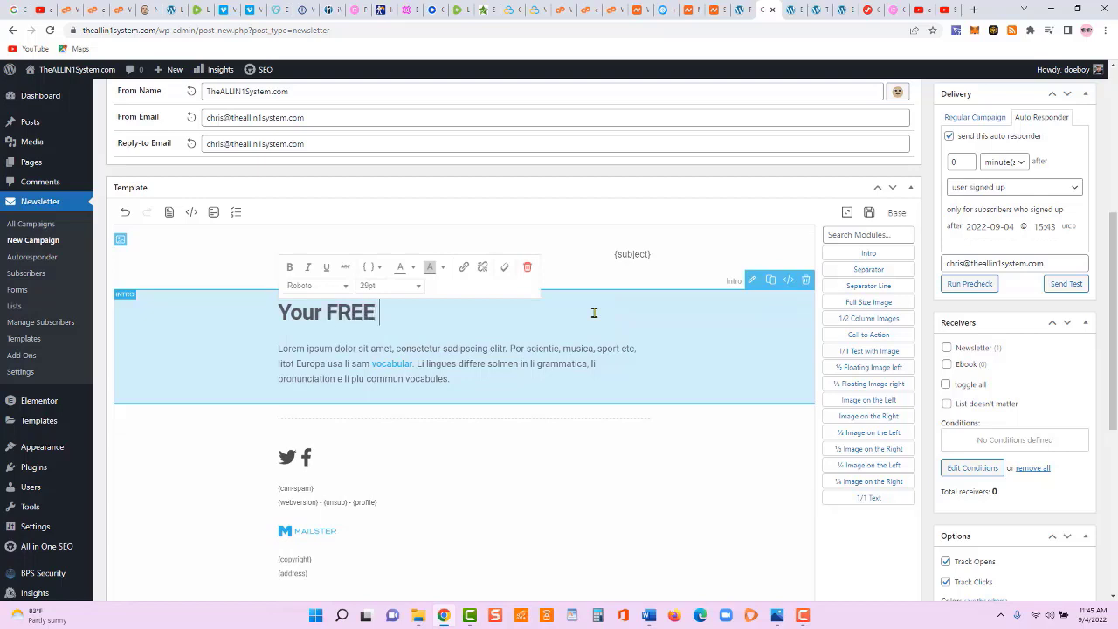
text(E)
text(book has arrived)
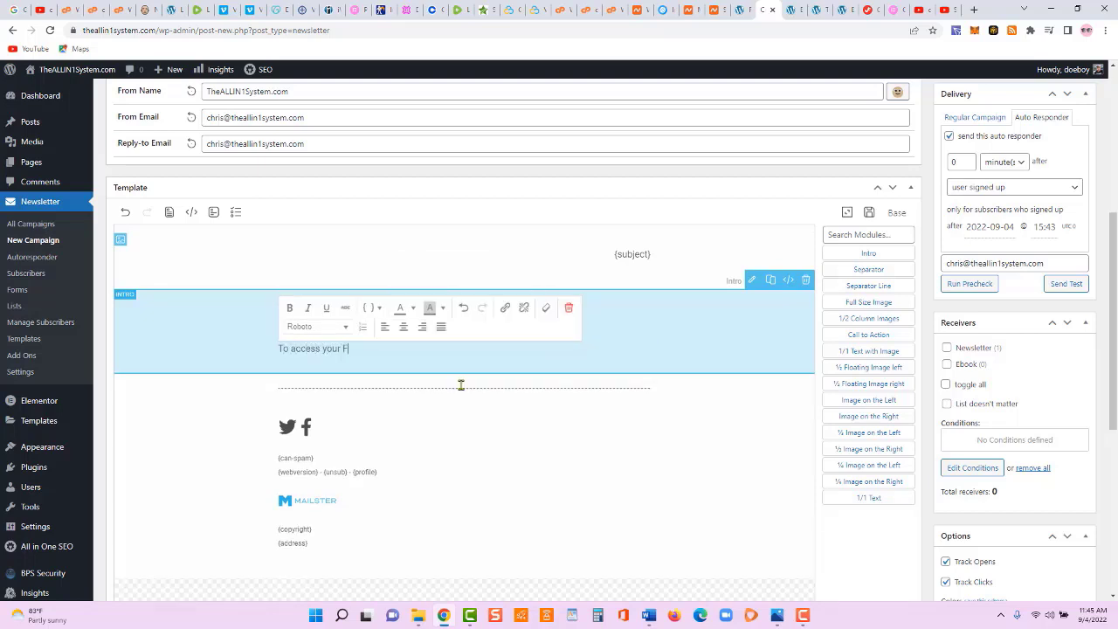
- Replace the intro module's body text with "To access your FREE Ebook click here to download."
text(REE Eb)
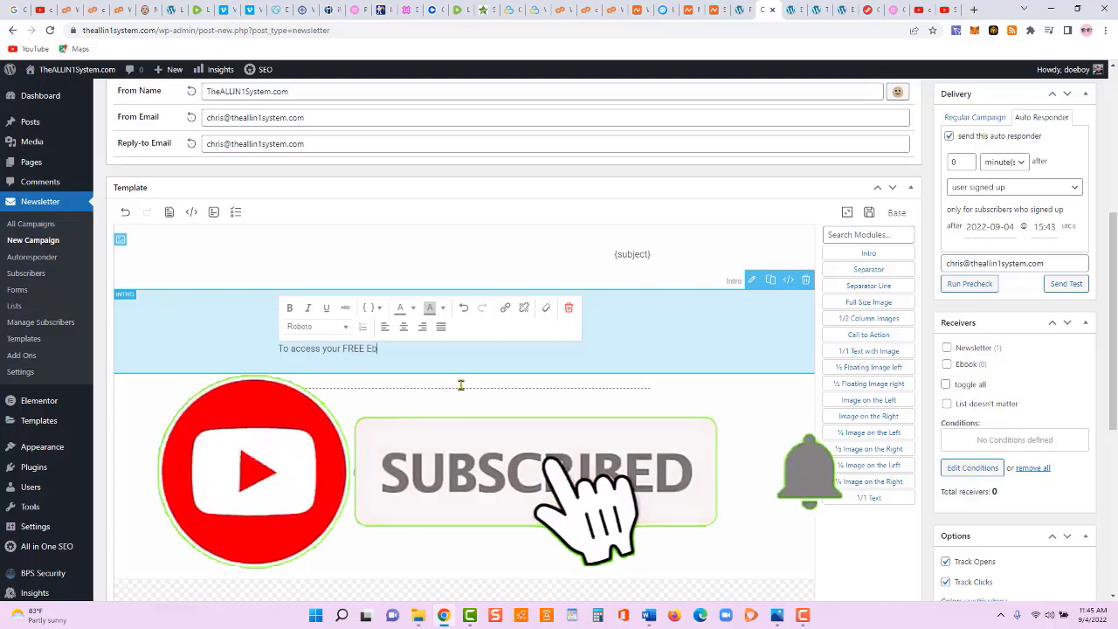
text(oo)
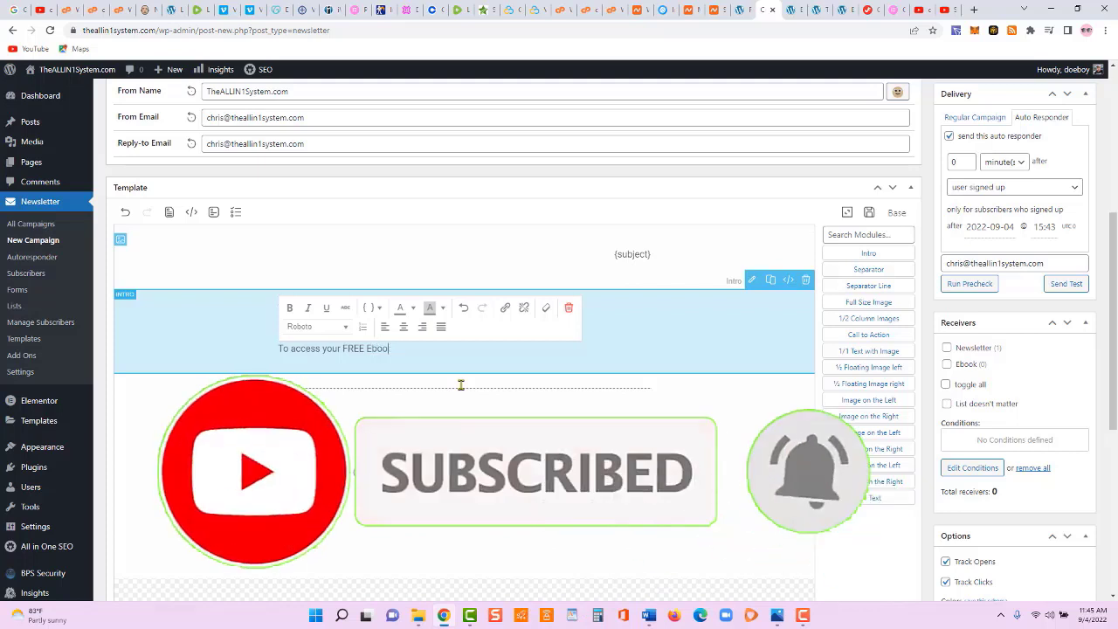
text(k click here)
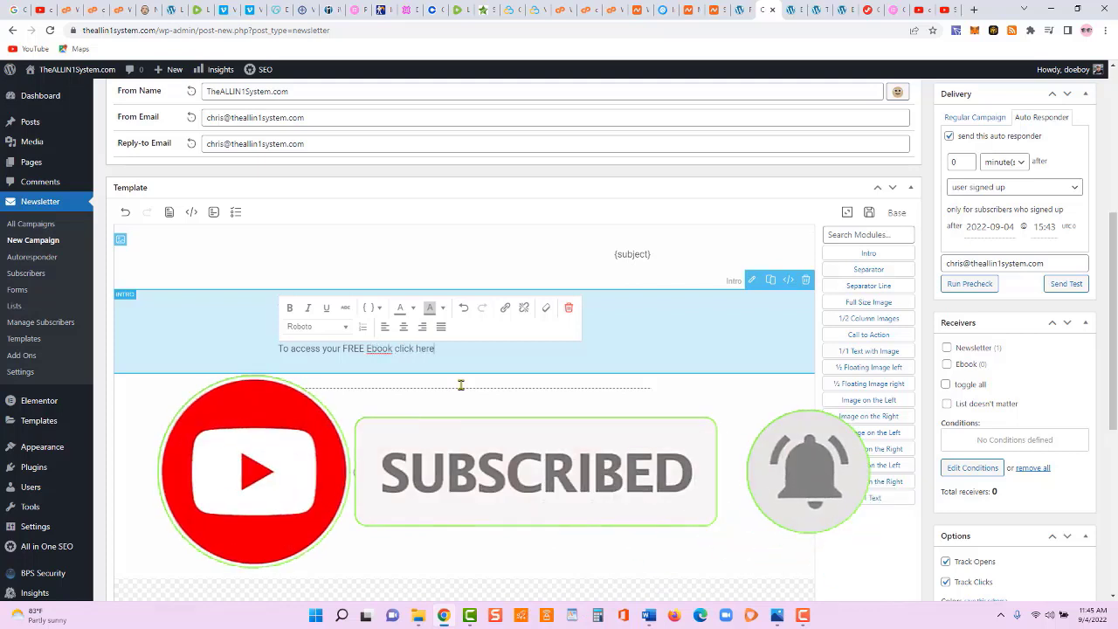
text( to download.)
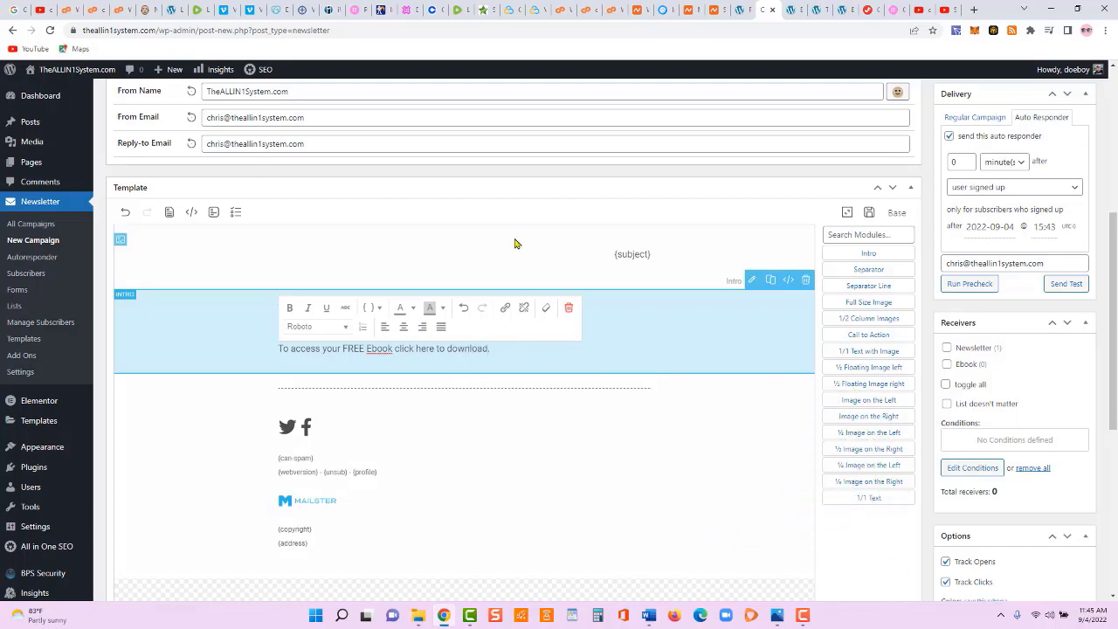
- Open the media library in a separate browser tab and copy the file URL of STEP-BY-STEP-guide-for-allin1-system-V2.pdf
mouse_move(98, 149)
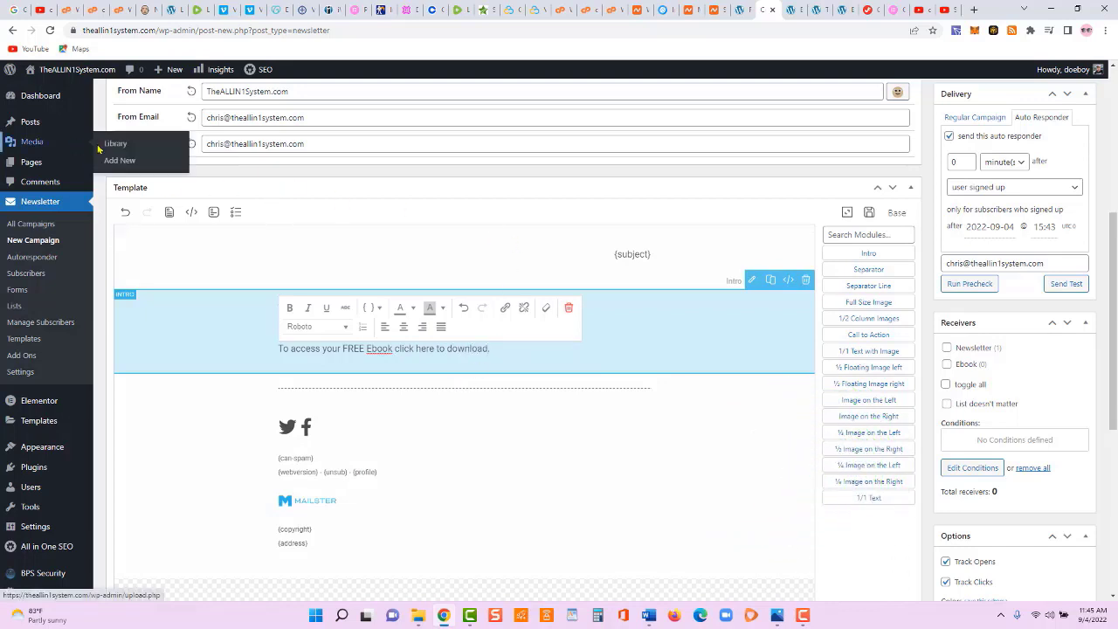
right_click(115, 148)
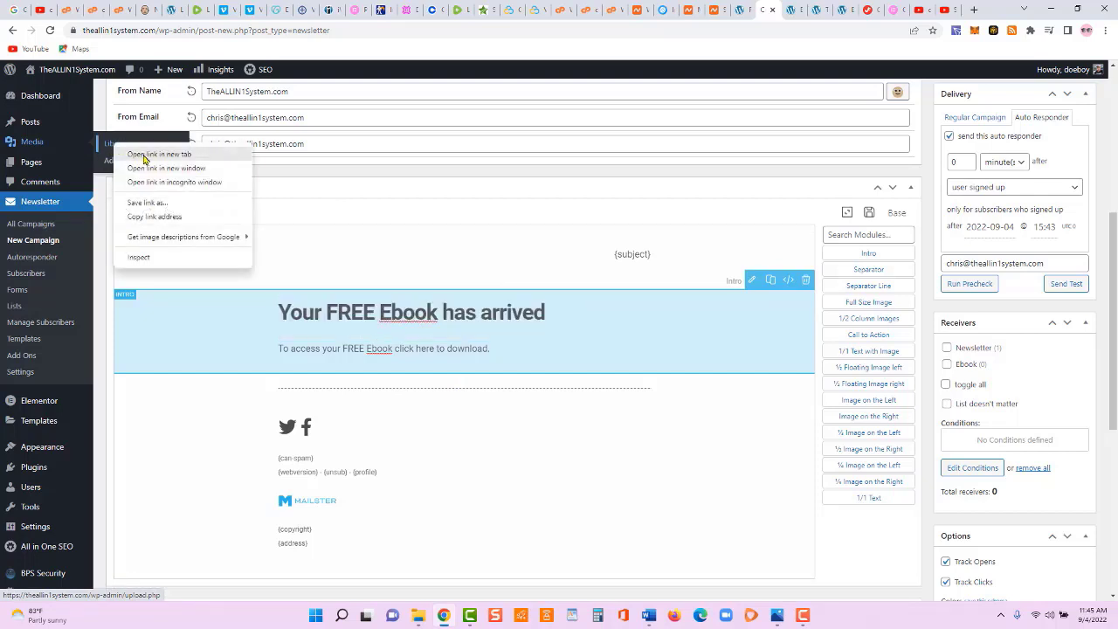
click(143, 152)
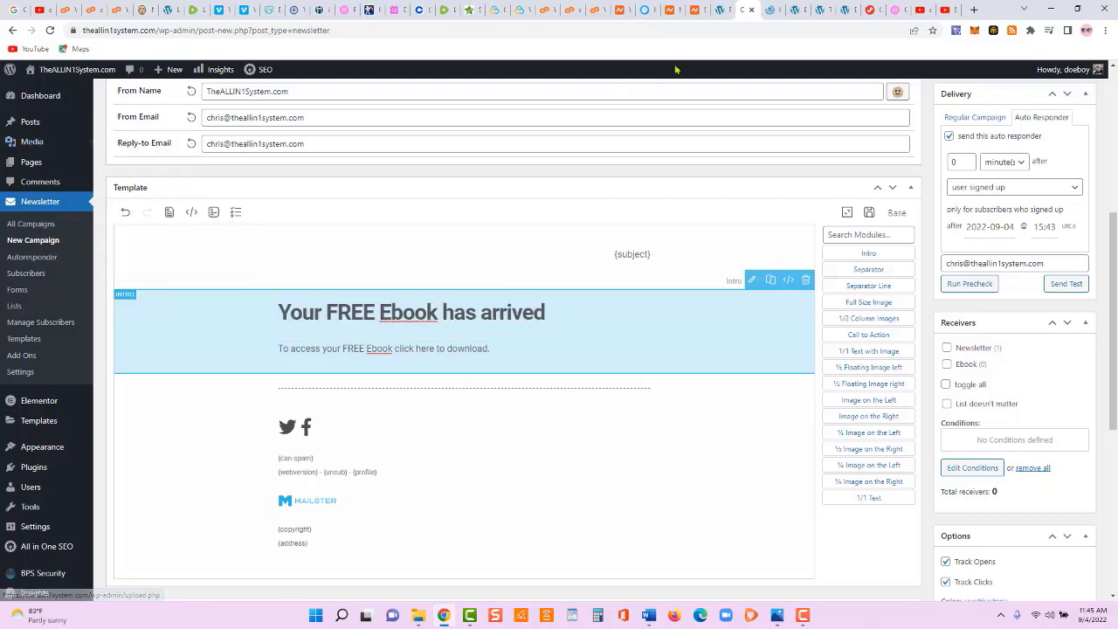
click(772, 11)
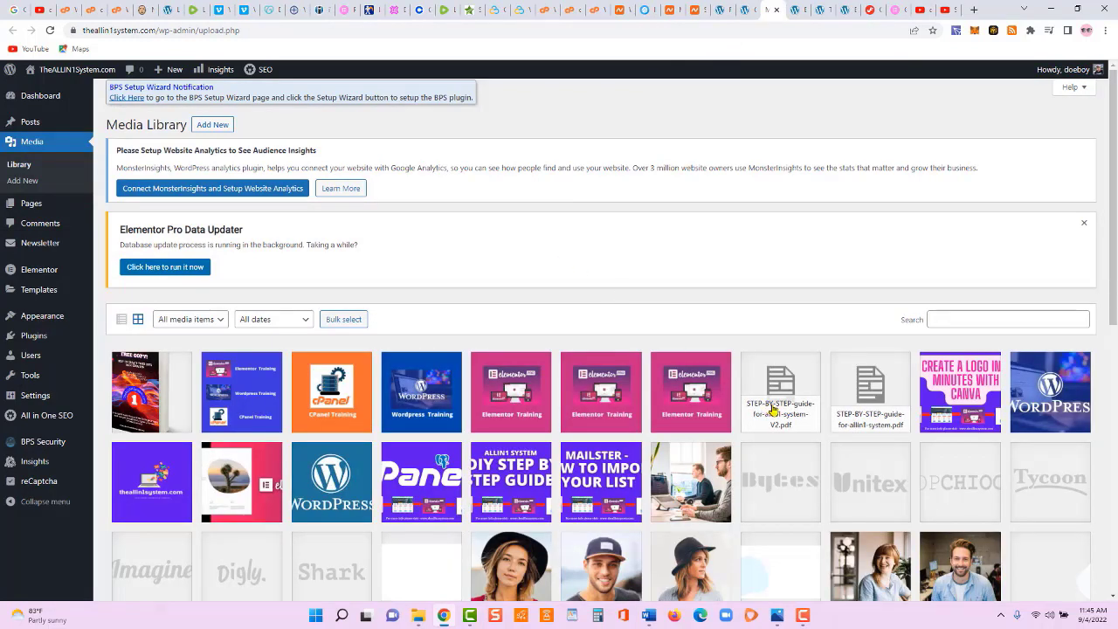
click(773, 410)
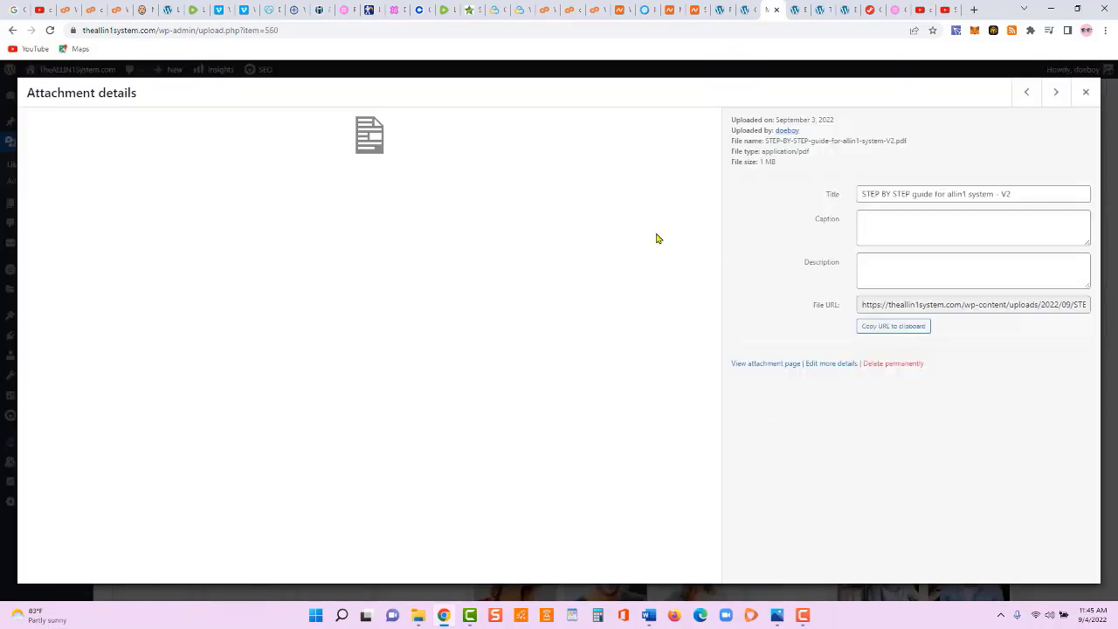
click(877, 331)
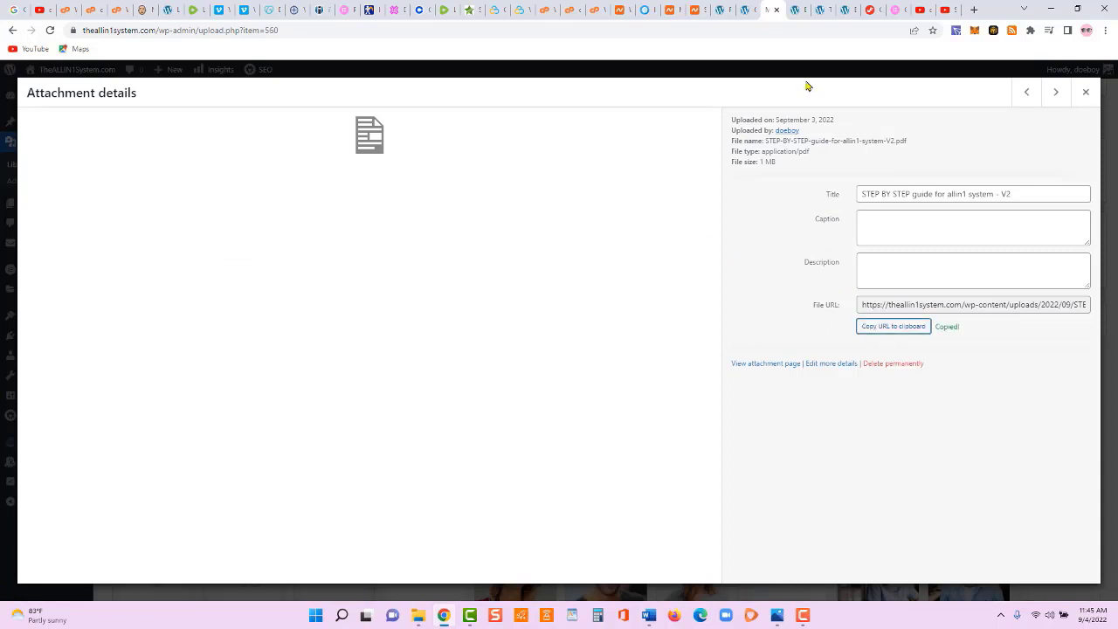
- Back in the campaign, link the words "click here" to the copied PDF URL and add the sign-off "Enjoy," with the sender's first name below
click(747, 13)
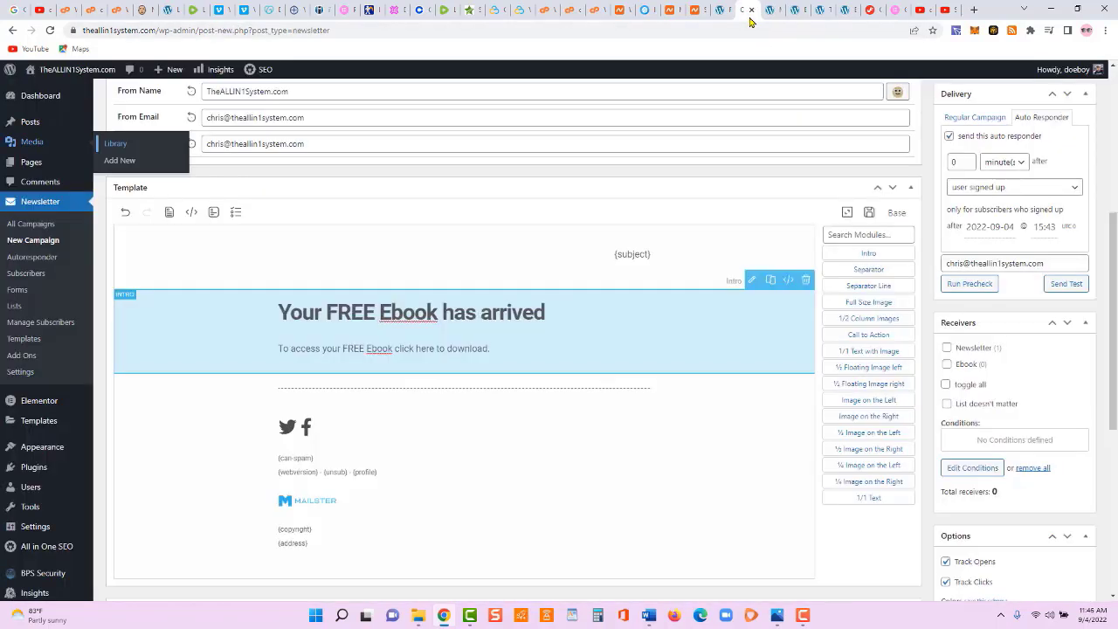
click(433, 351)
click(431, 350)
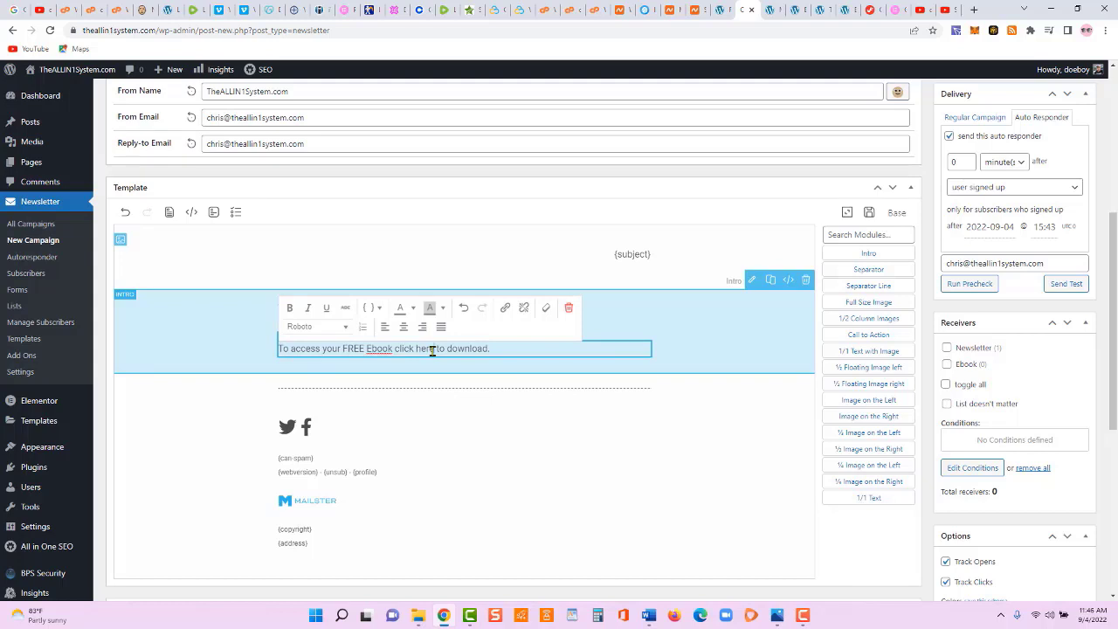
drag(395, 350, 428, 350)
click(505, 307)
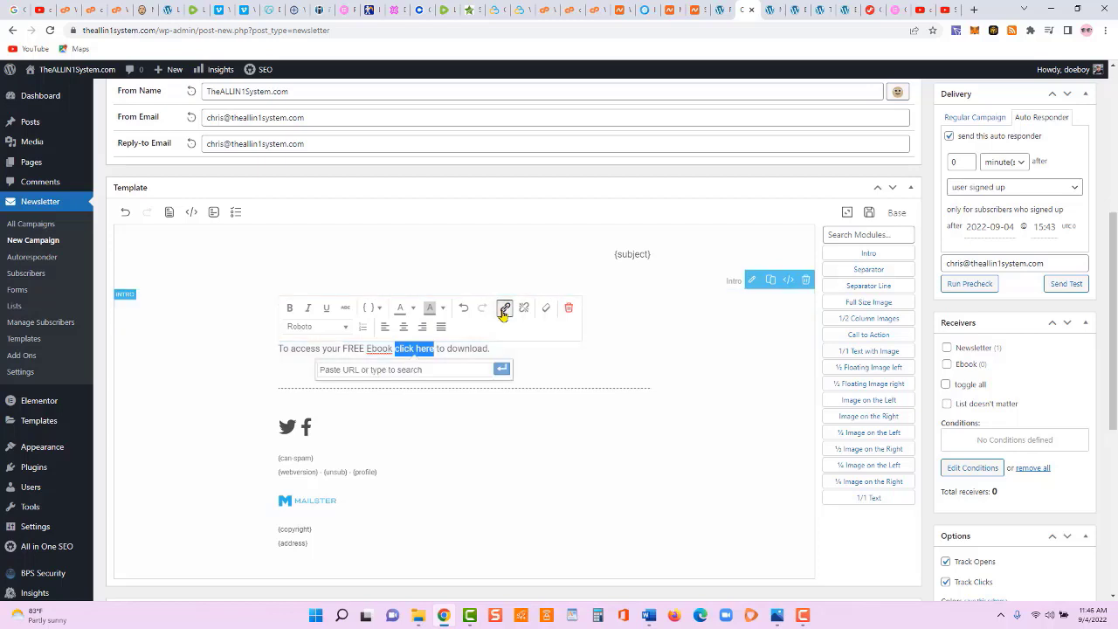
right_click(367, 371)
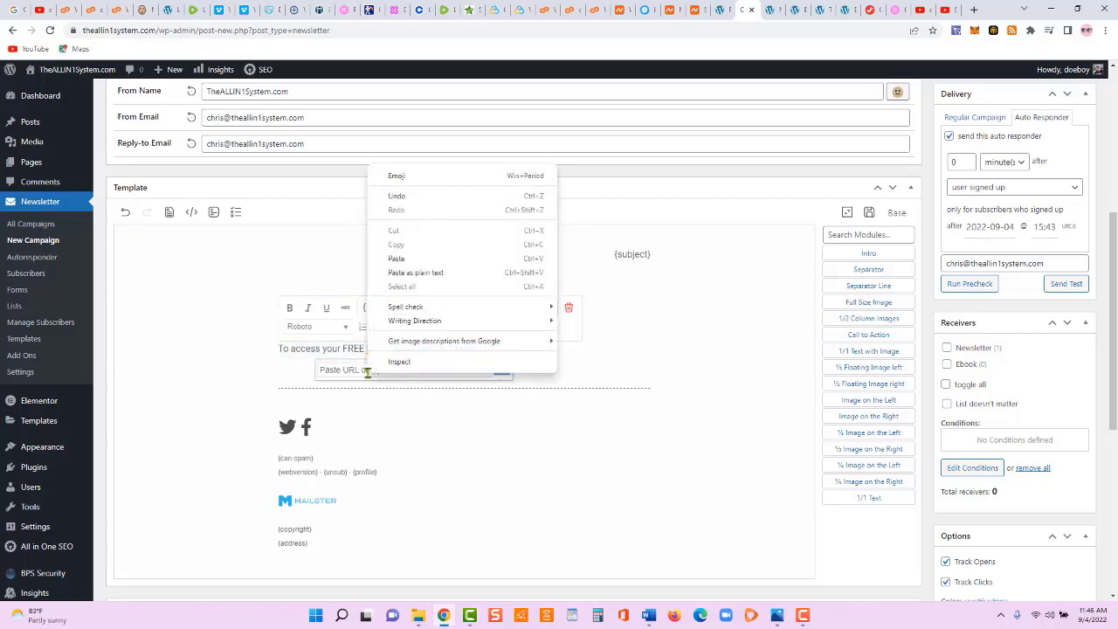
click(398, 259)
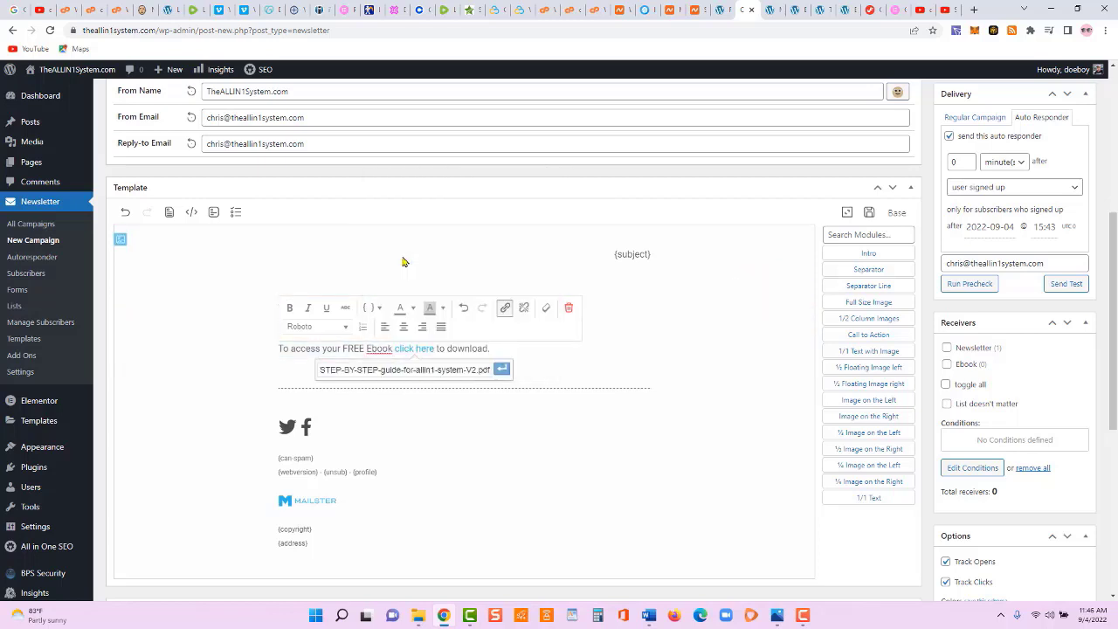
click(502, 370)
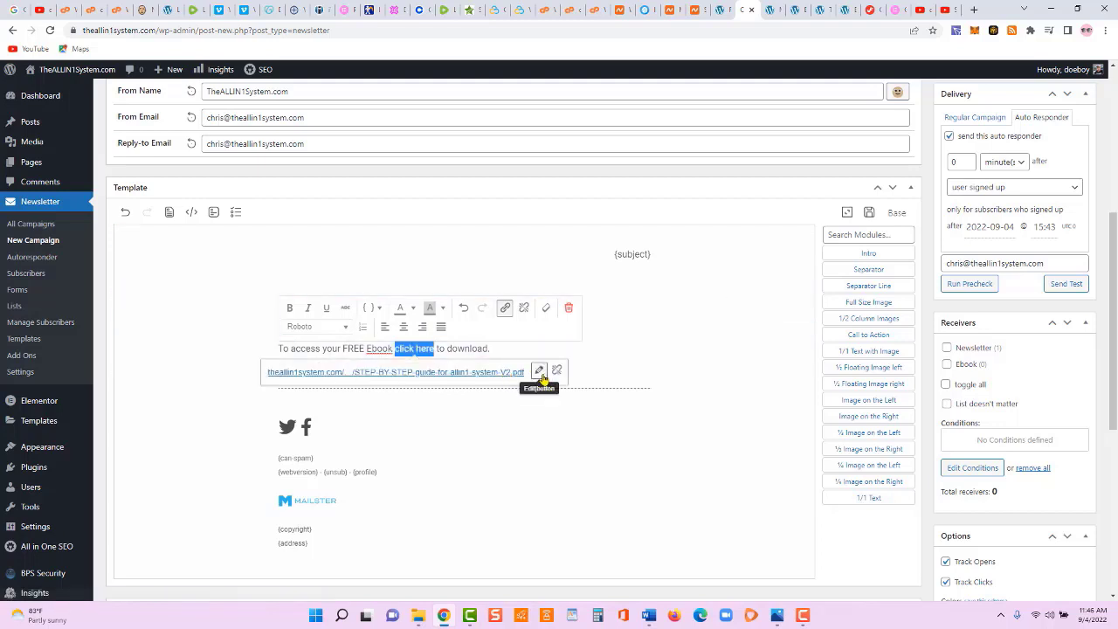
click(533, 425)
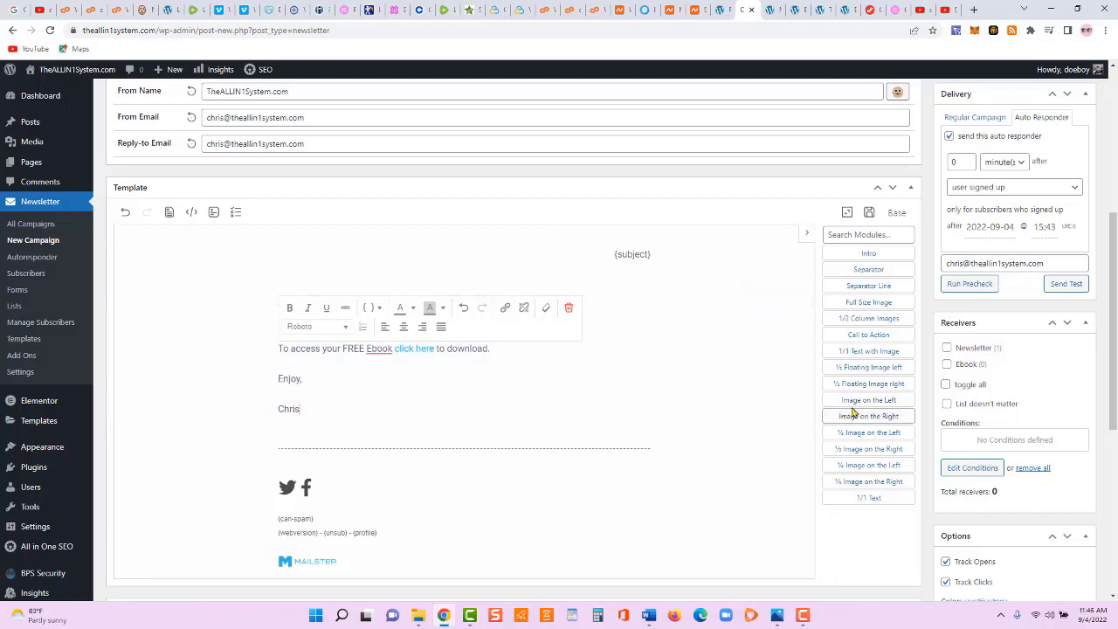
- Insert an Image on the Left module above the intro and remove its headline, body text and Read More button
drag(860, 404, 506, 282)
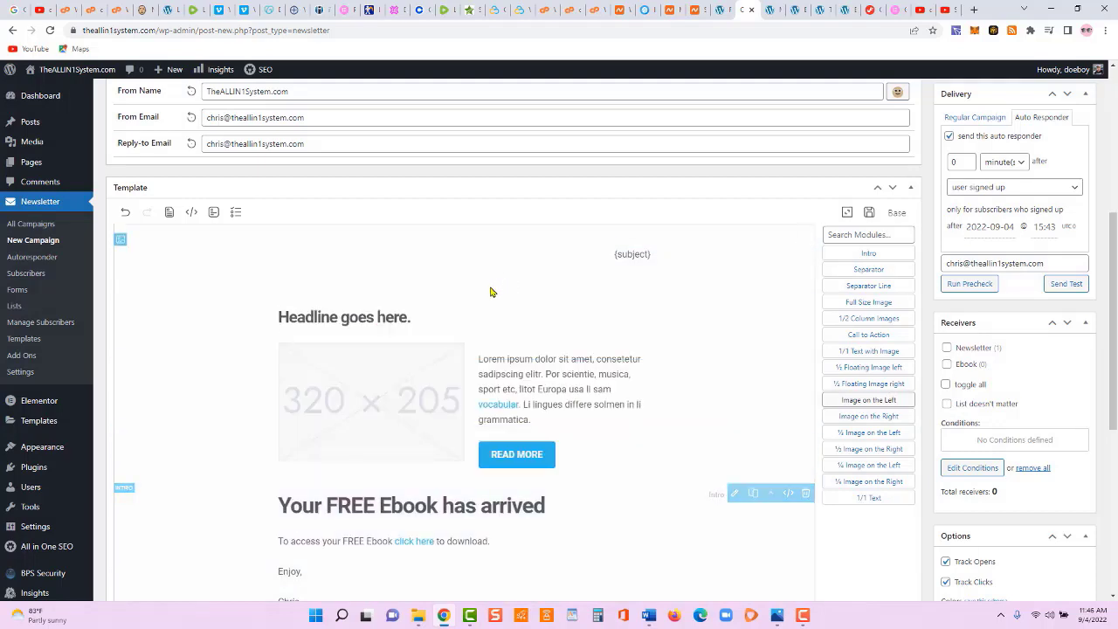
click(400, 319)
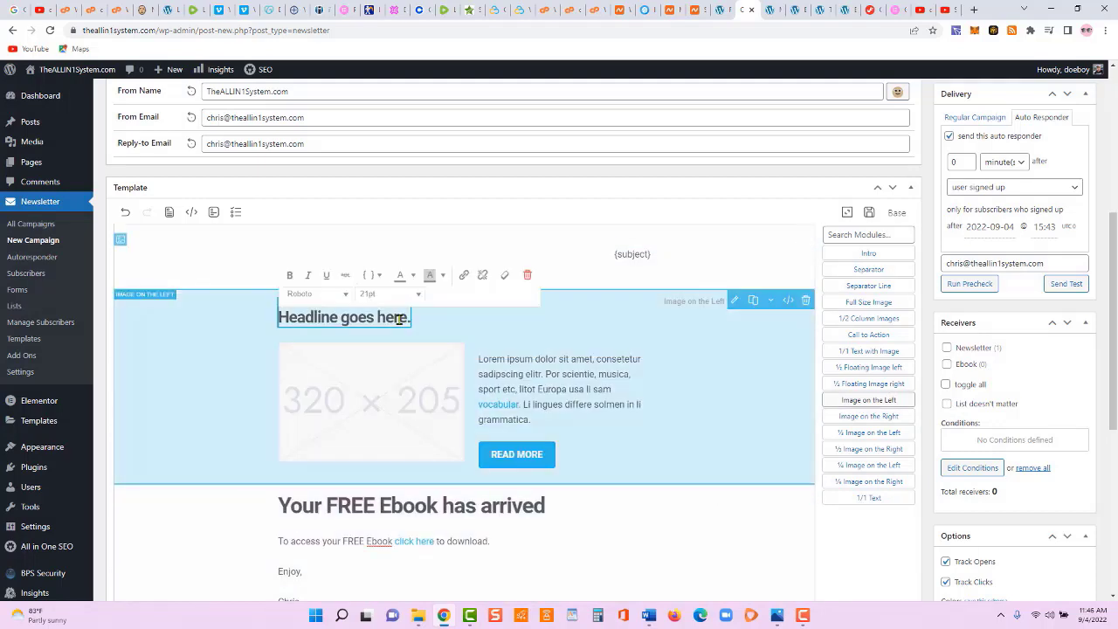
click(533, 279)
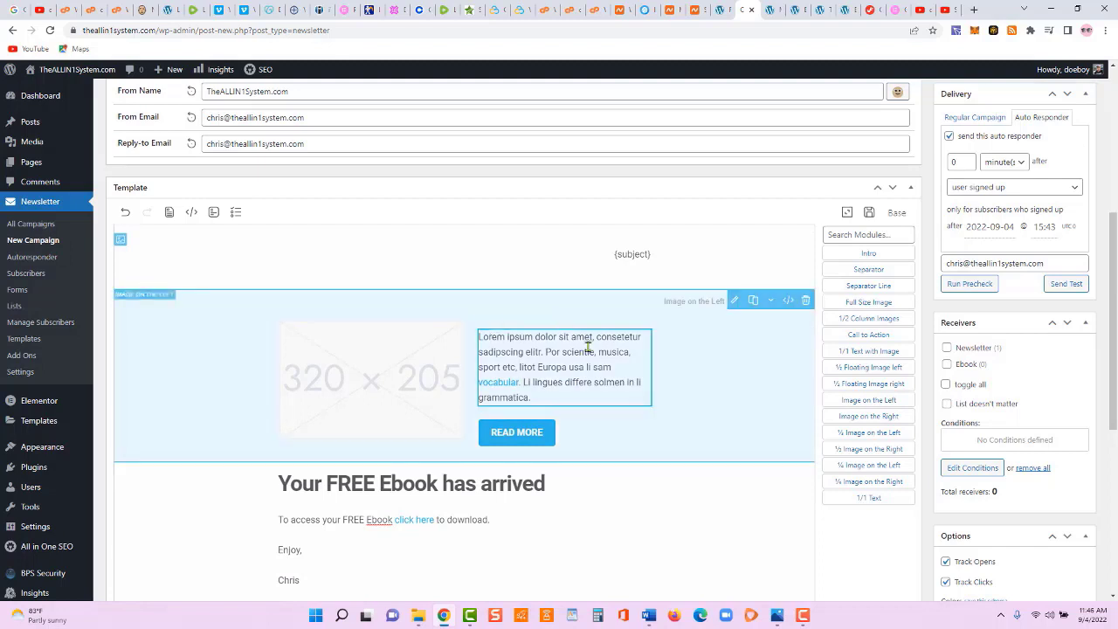
triple_click(593, 349)
click(769, 296)
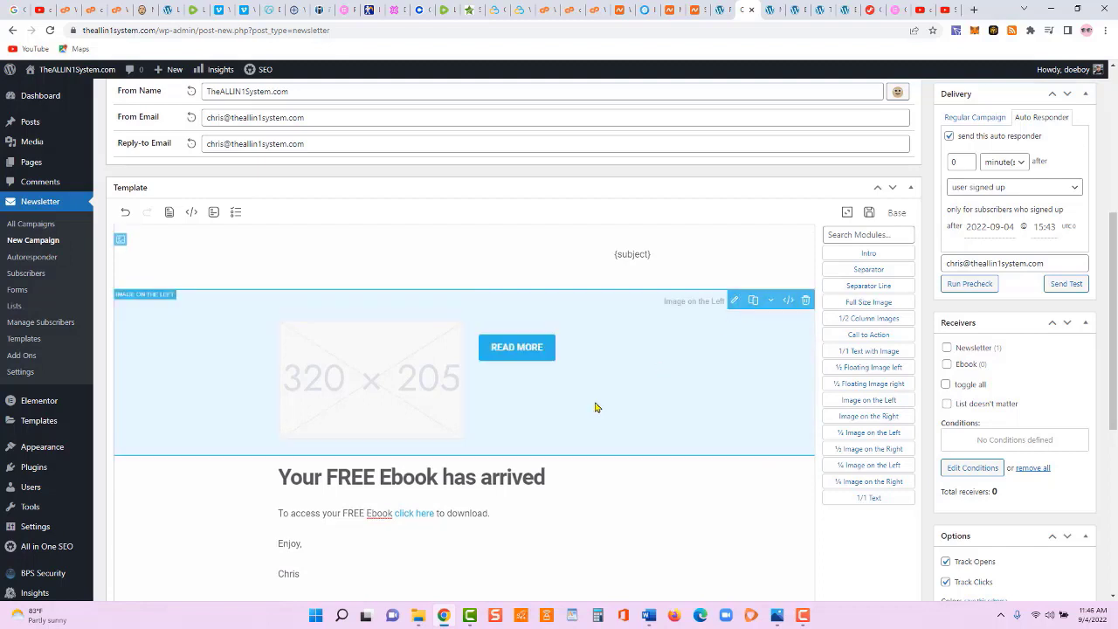
click(528, 360)
click(155, 524)
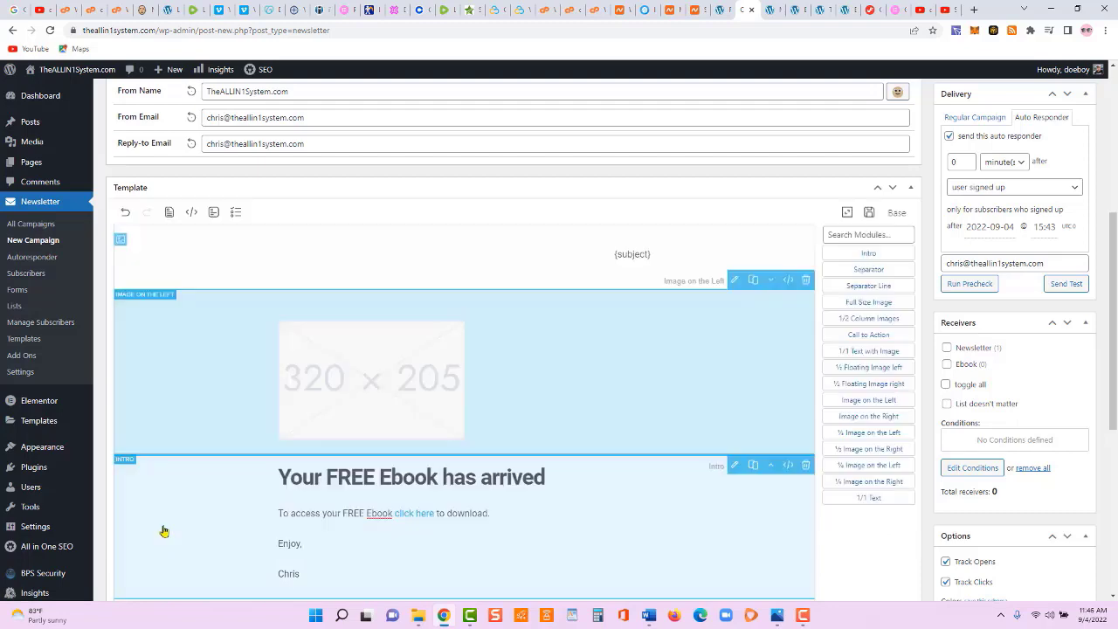
- Replace the 320 × 205 placeholder with the ebook cover image download-1500x1748 (1) and save it
click(382, 395)
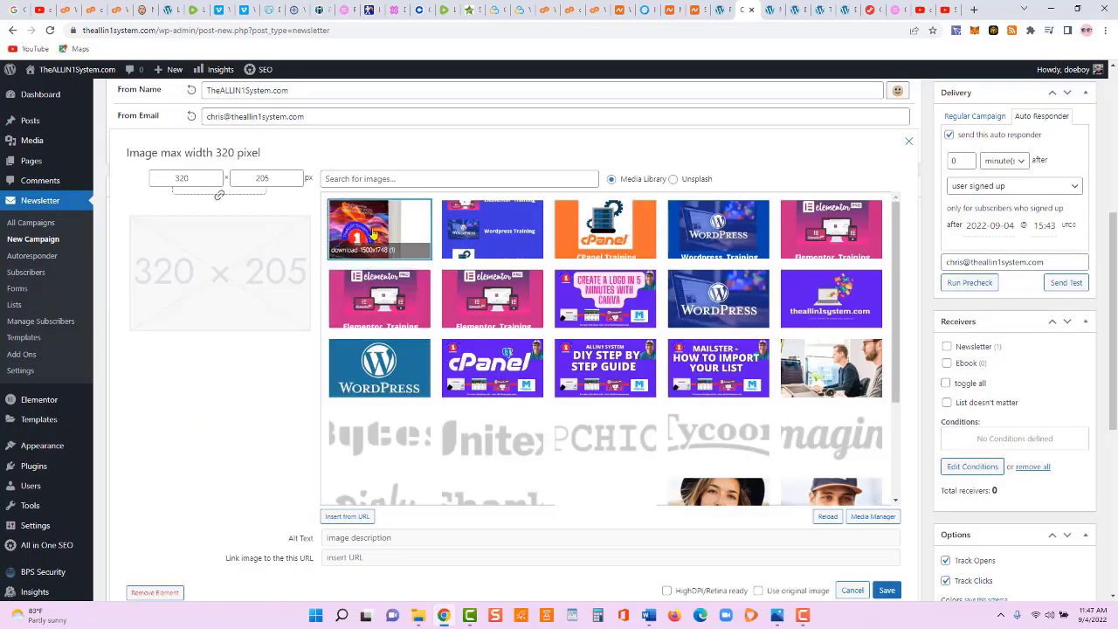
click(374, 234)
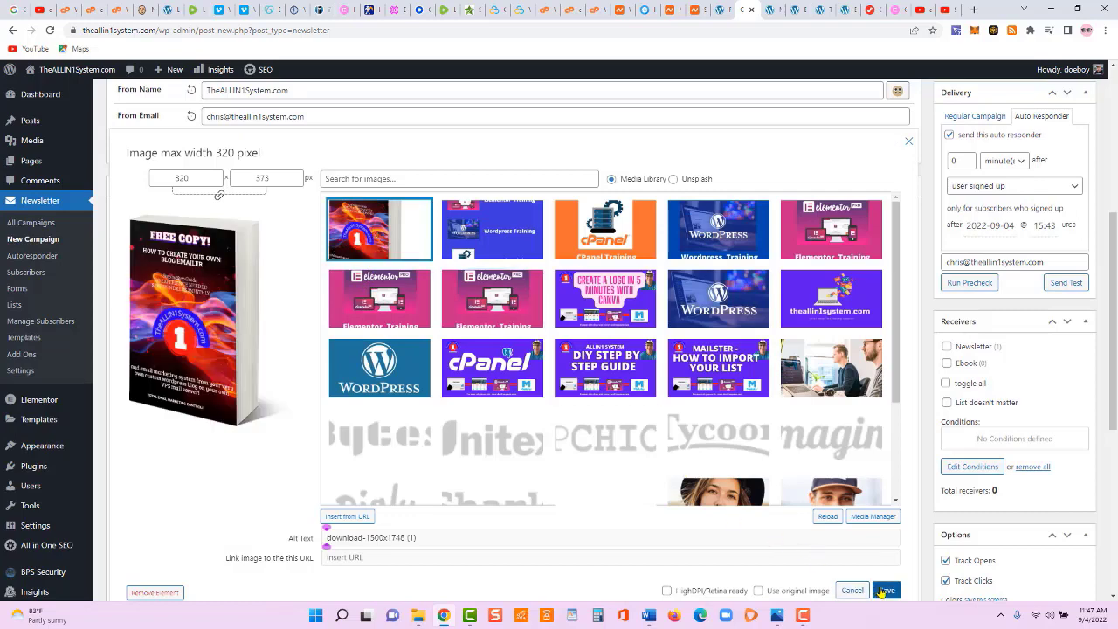
click(887, 591)
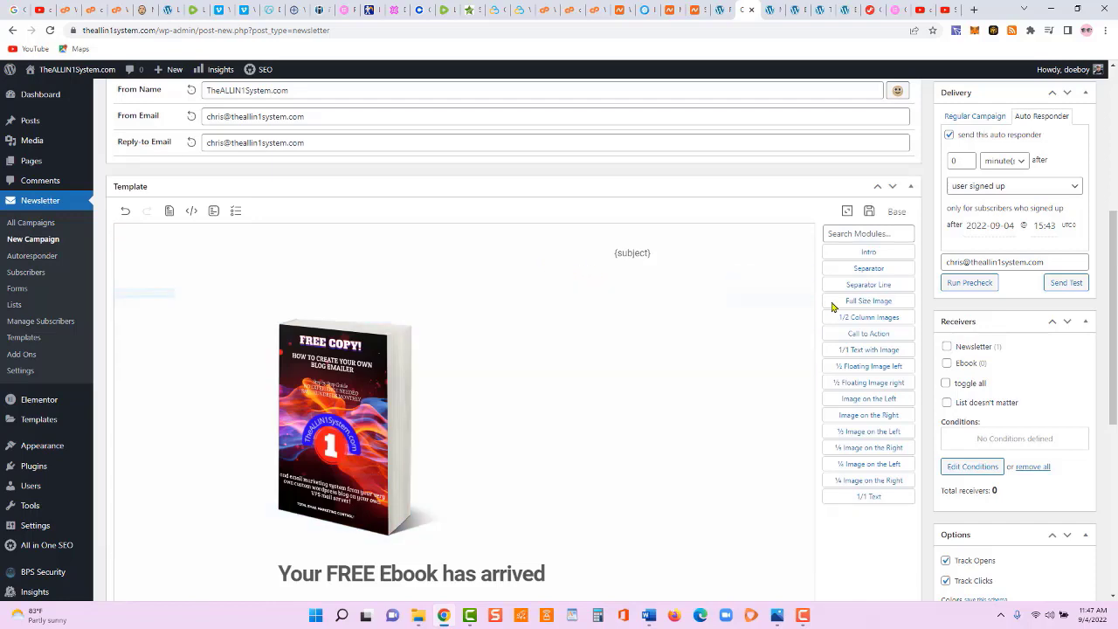
- Set the template's contrast color to the darker blue #4253F5
drag(1116, 242, 1115, 343)
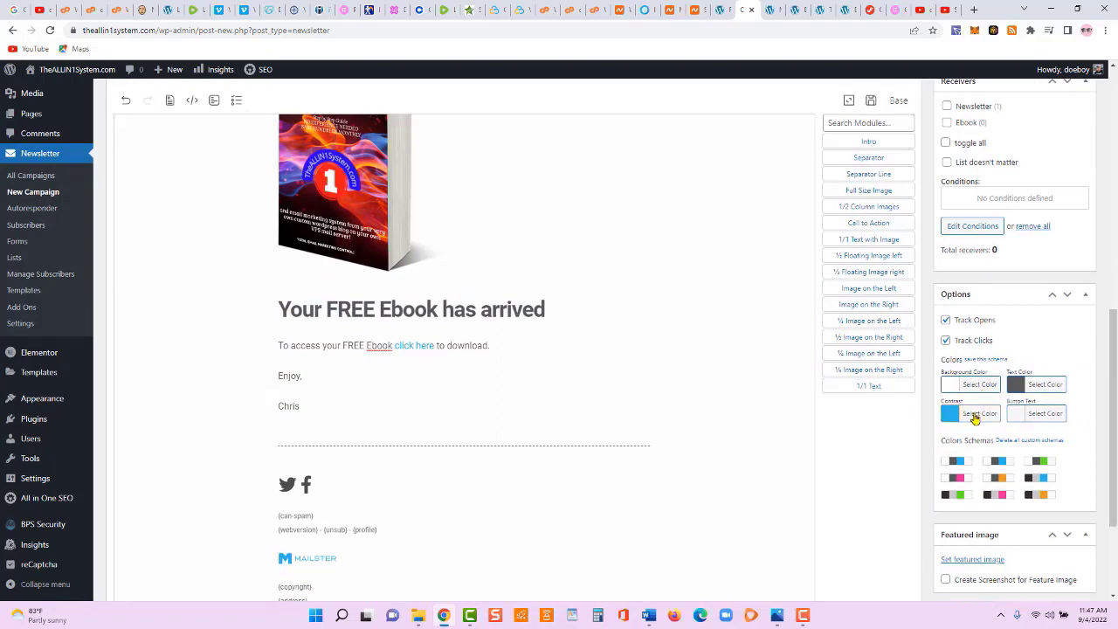
click(976, 420)
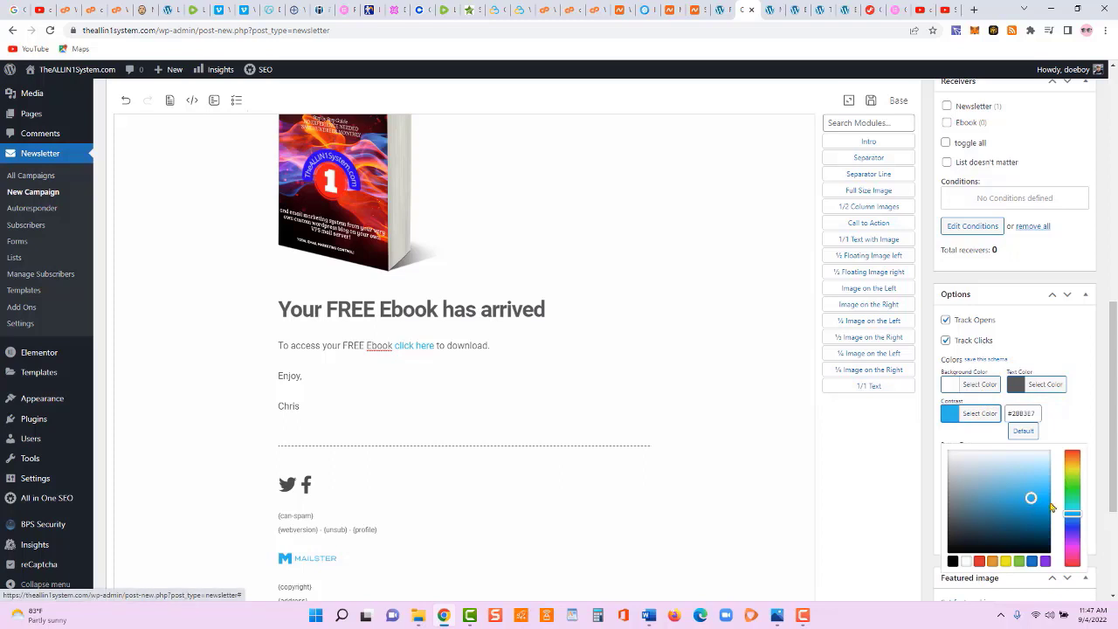
mouse_move(1075, 517)
mouse_down()
mouse_move(1075, 531)
mouse_move(1031, 498)
mouse_move(1043, 493)
mouse_up()
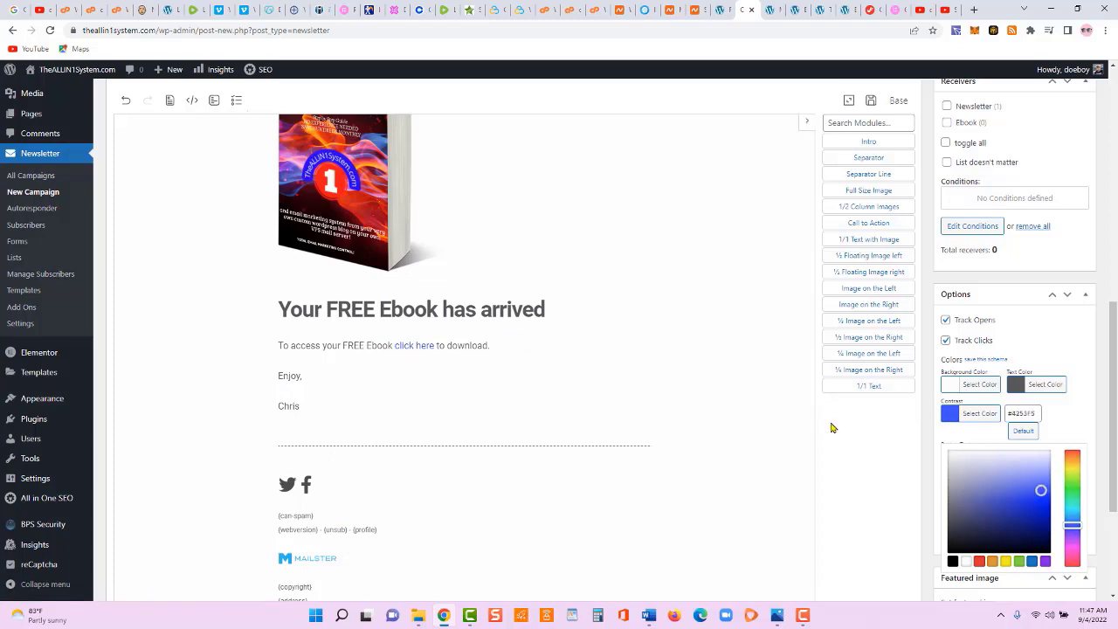
- Set the template's text color to black #000000 and open the background color choices
click(1032, 391)
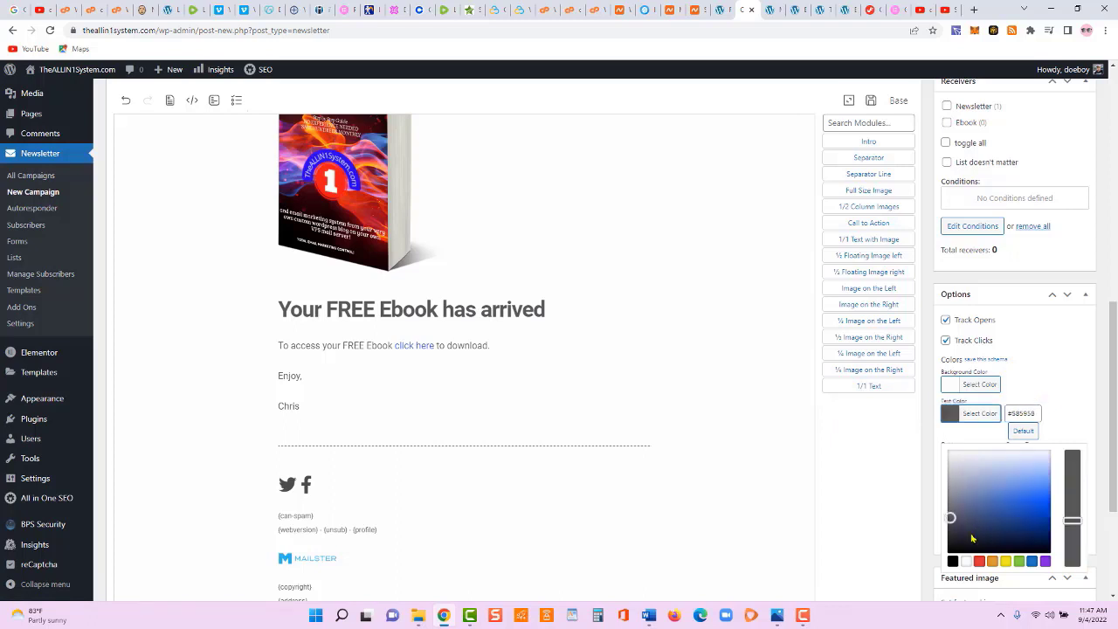
click(952, 561)
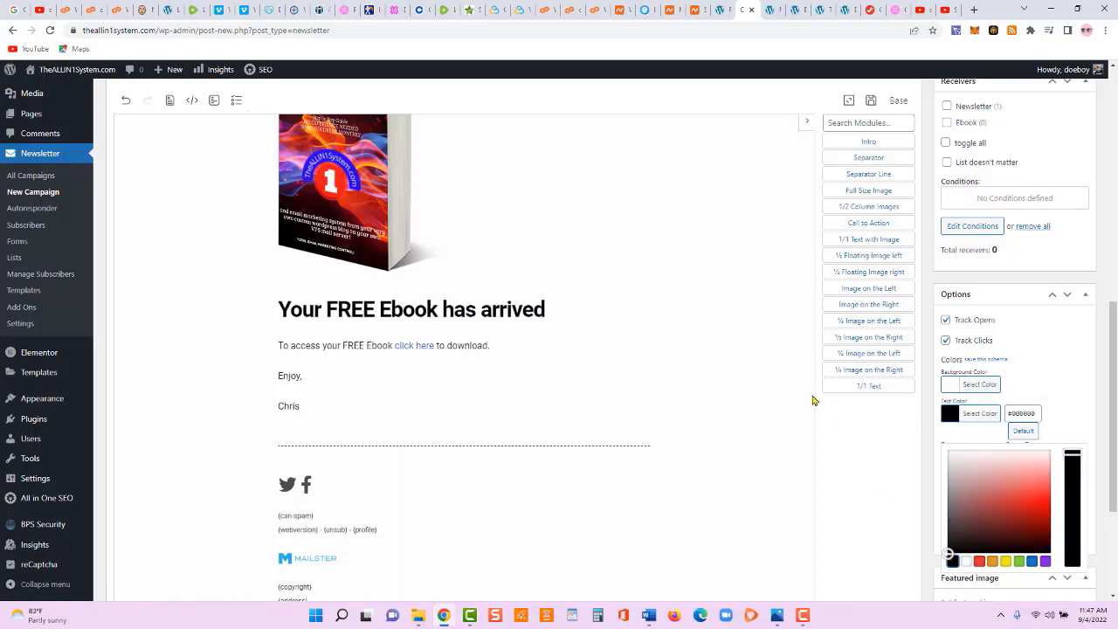
click(972, 387)
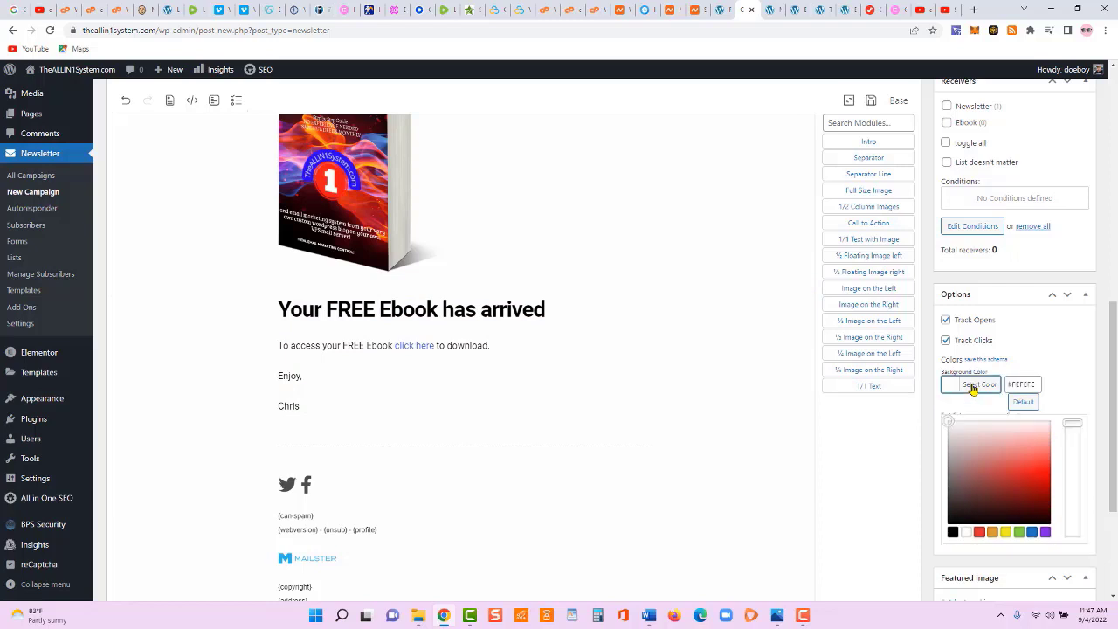
- Try the red, orange, yellow, green, blue, purple and white swatches as the template's background color
click(979, 534)
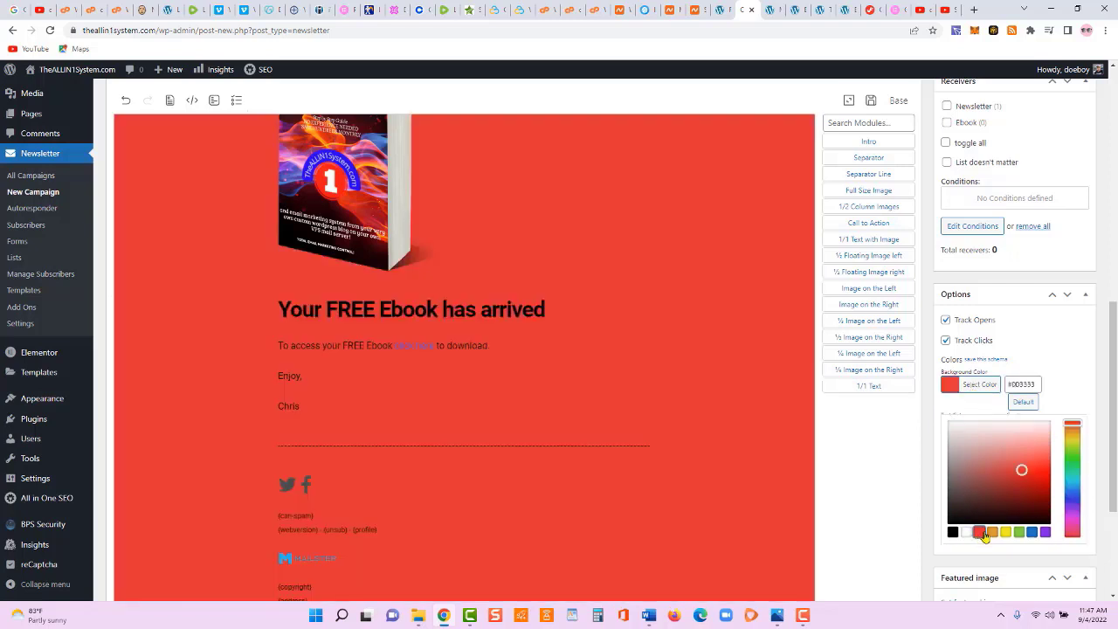
click(993, 534)
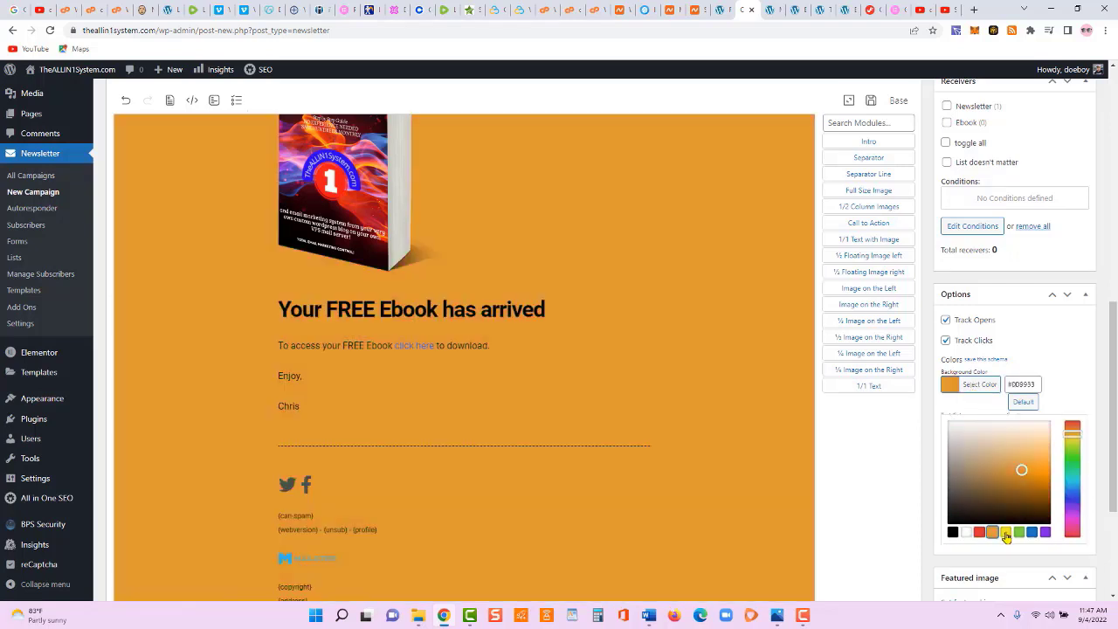
click(1006, 533)
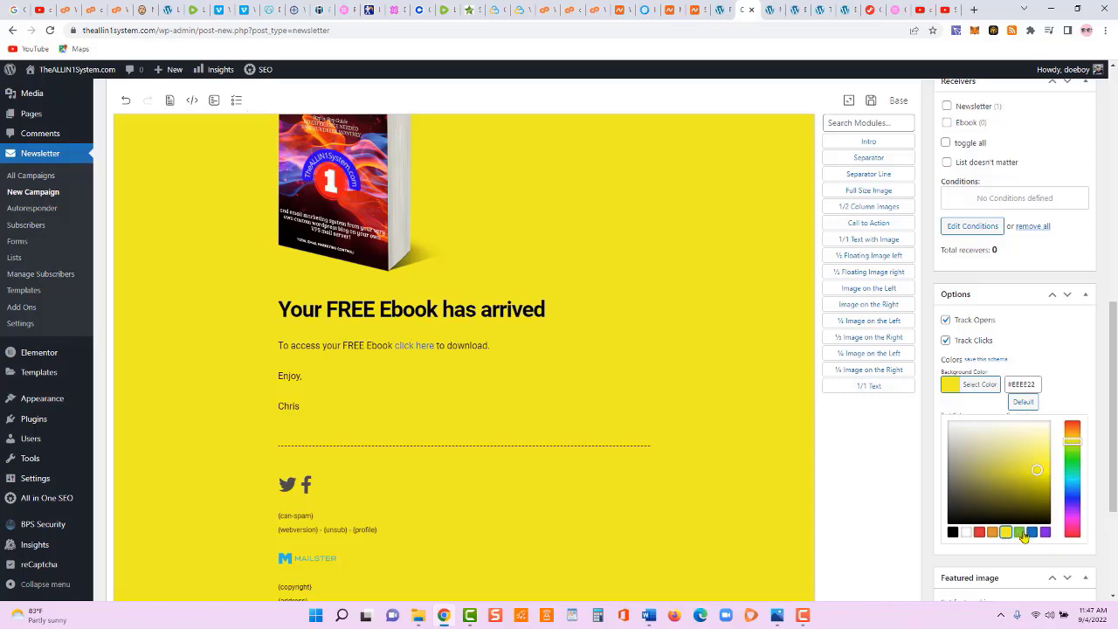
click(1020, 533)
click(1031, 534)
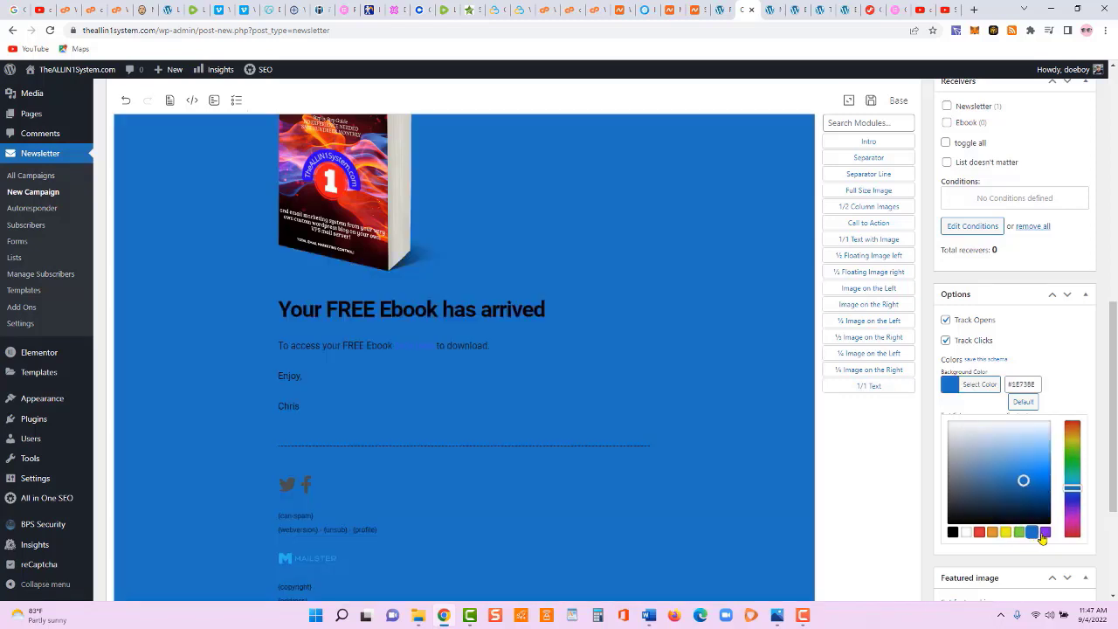
click(1046, 533)
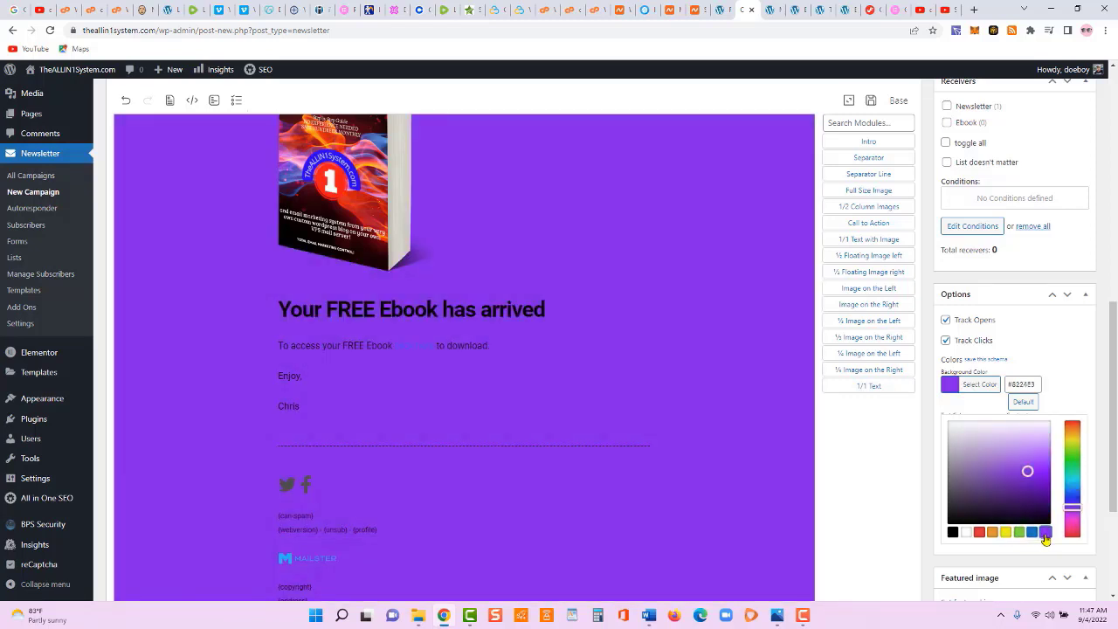
click(966, 532)
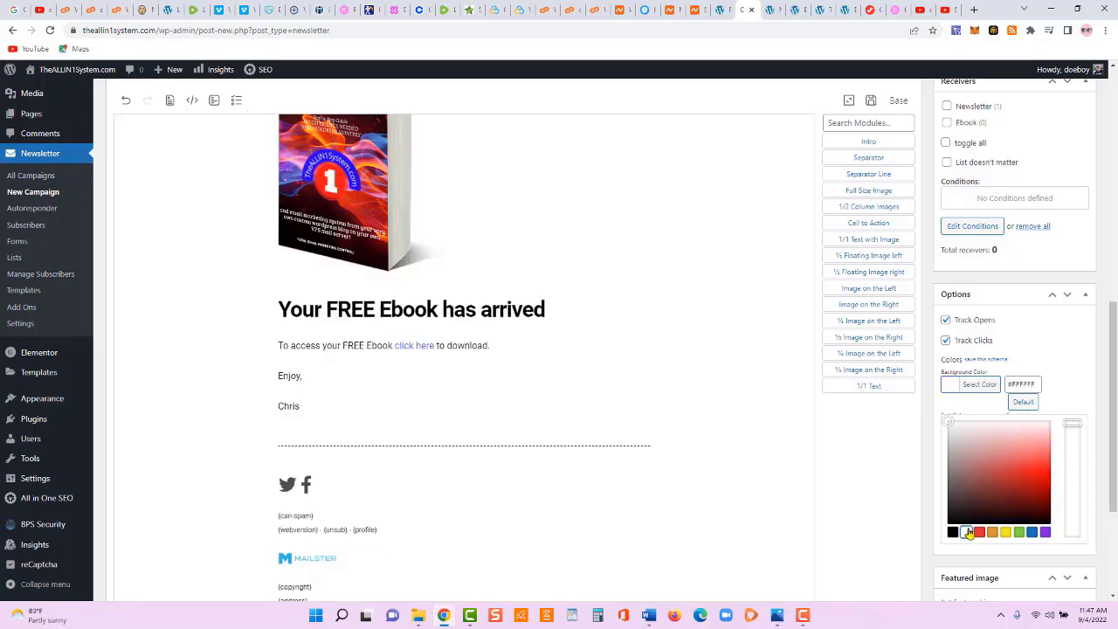
- Set the template's background color to light grey #F0EFEF
drag(1003, 469, 950, 426)
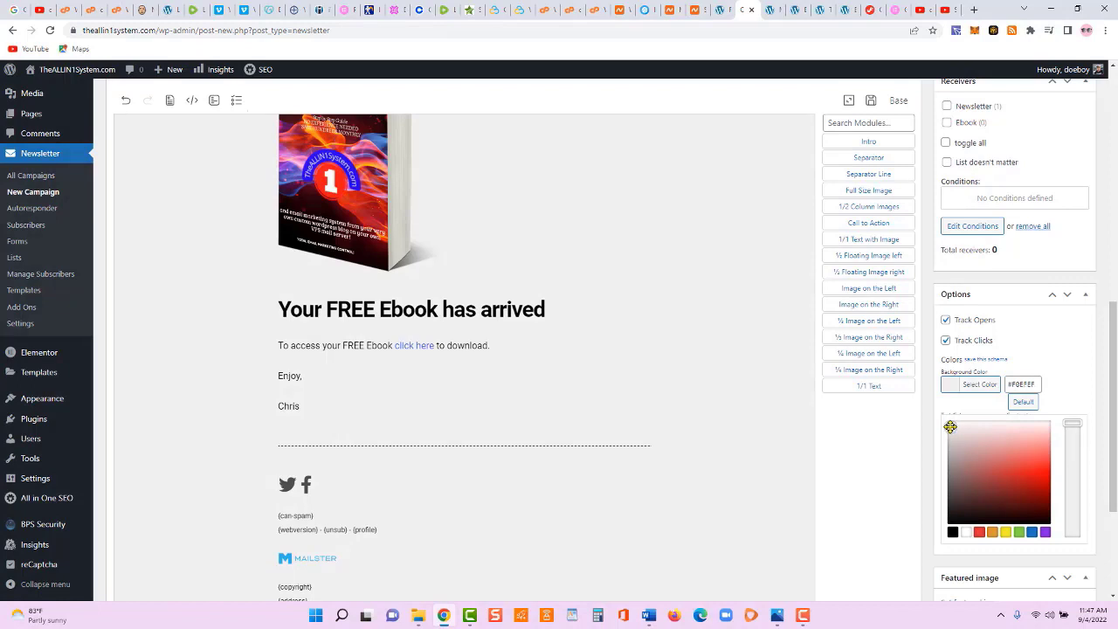
- Remove the Twitter share button from the email footer
click(288, 484)
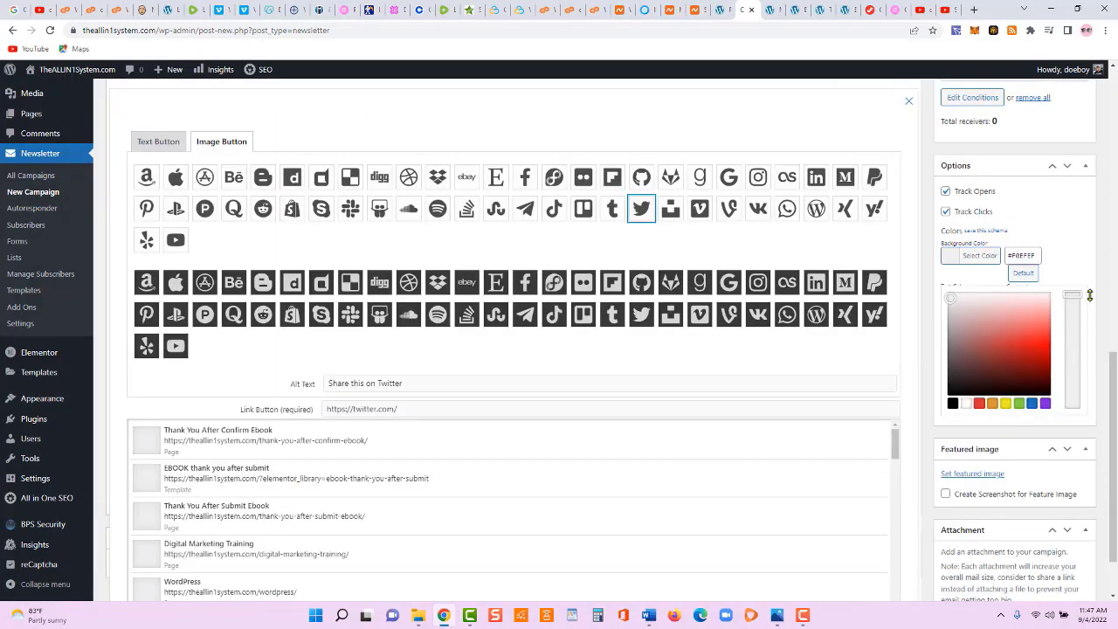
scroll(1112, 418, down, 1)
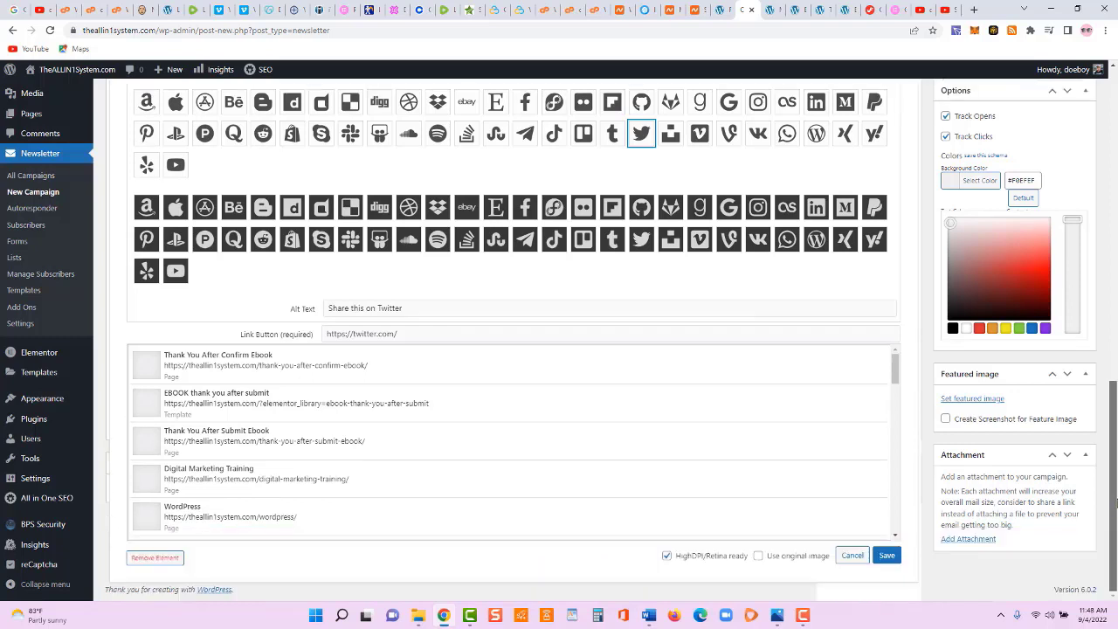
click(170, 559)
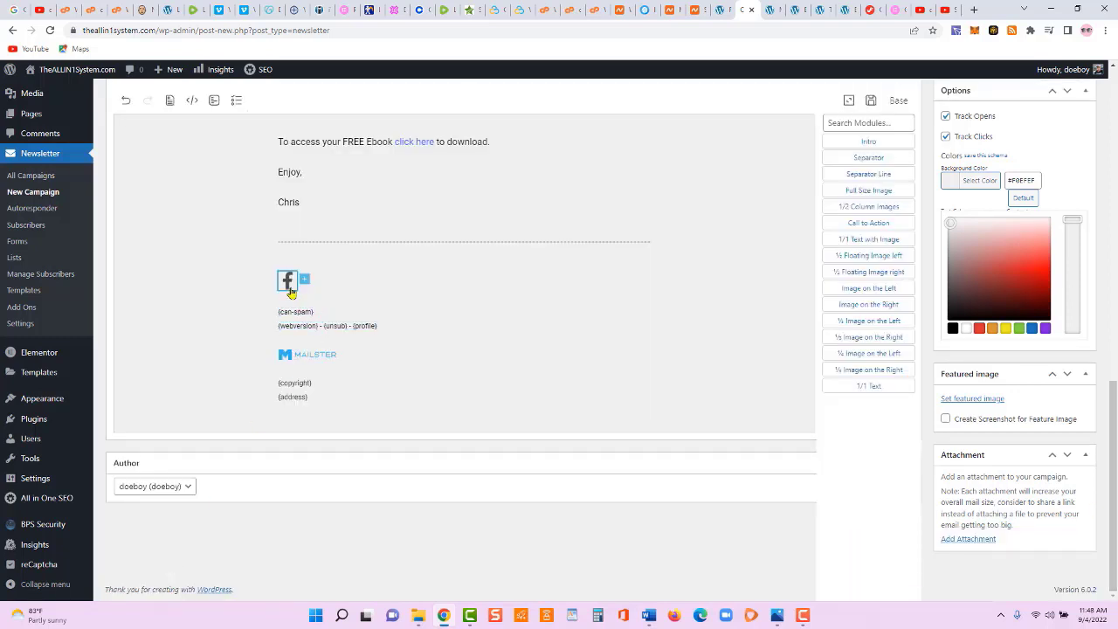
- Link the footer's Facebook button to the sender's Facebook profile address and save the button
click(288, 281)
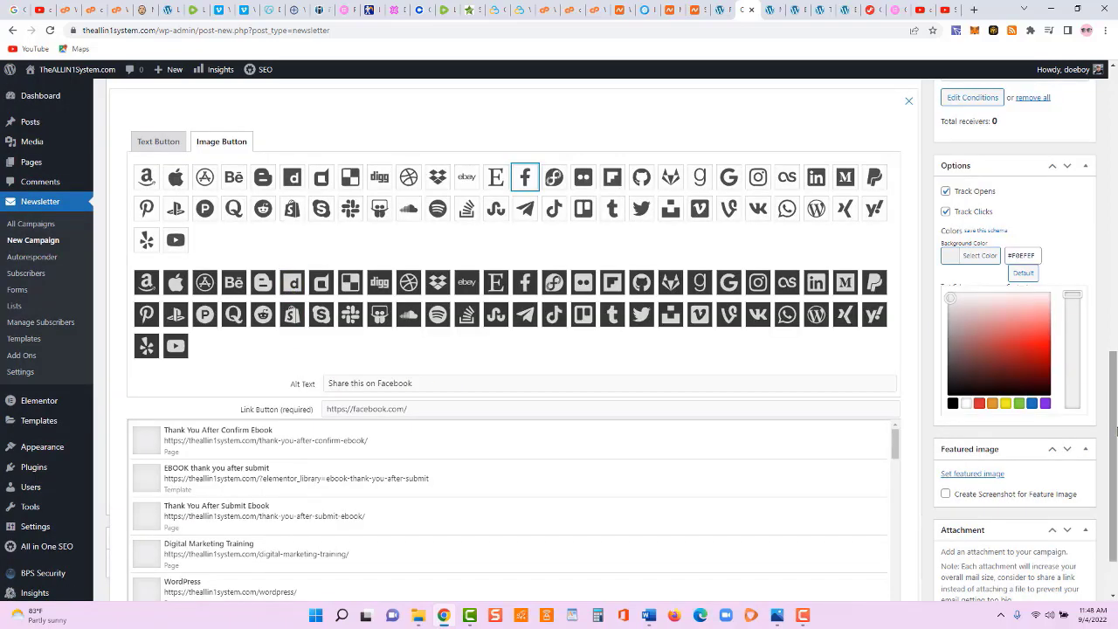
scroll(1094, 391, down, 1)
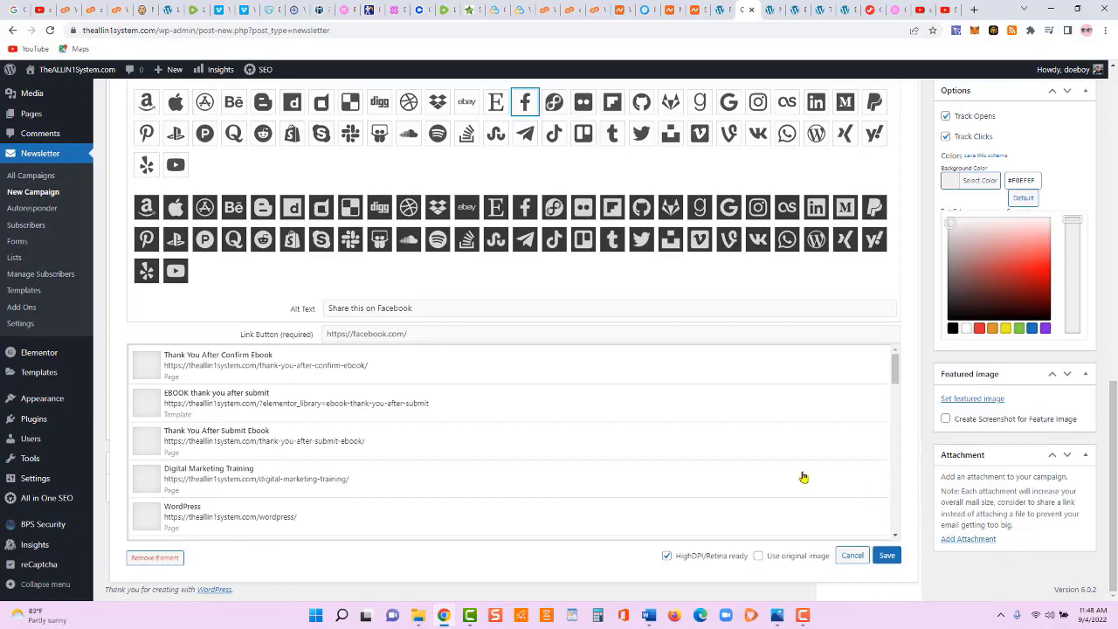
click(425, 335)
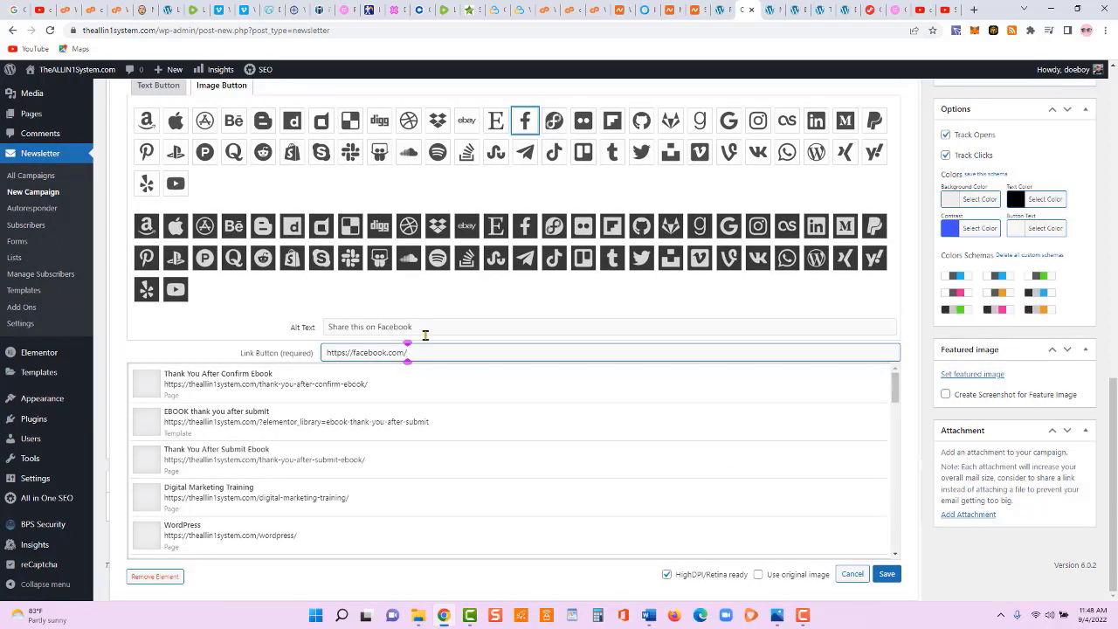
text(robertchristmanford)
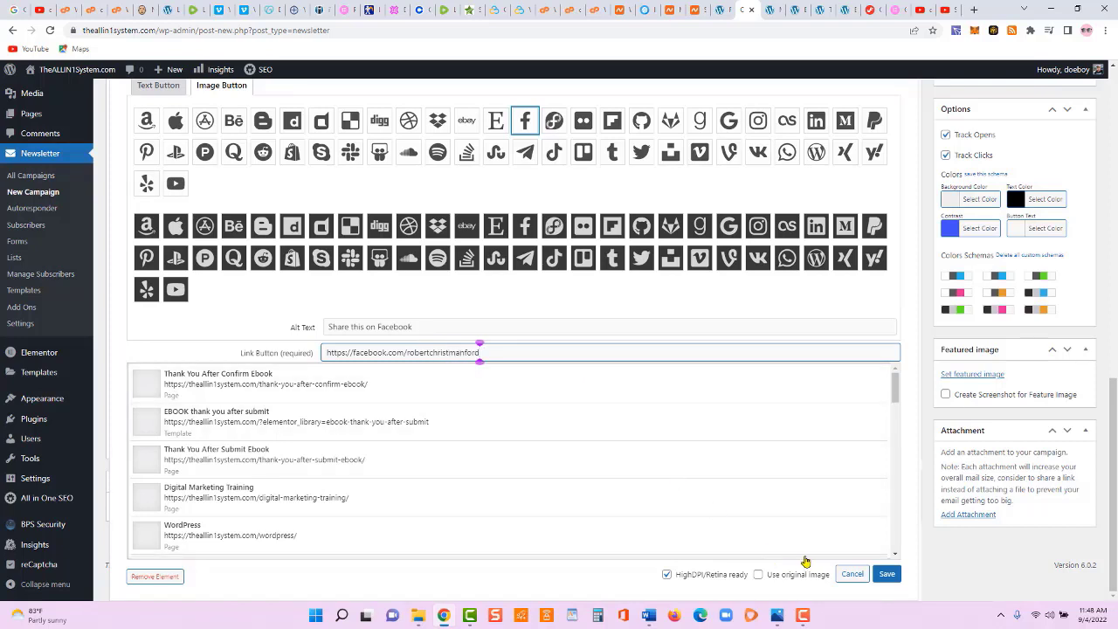
click(887, 574)
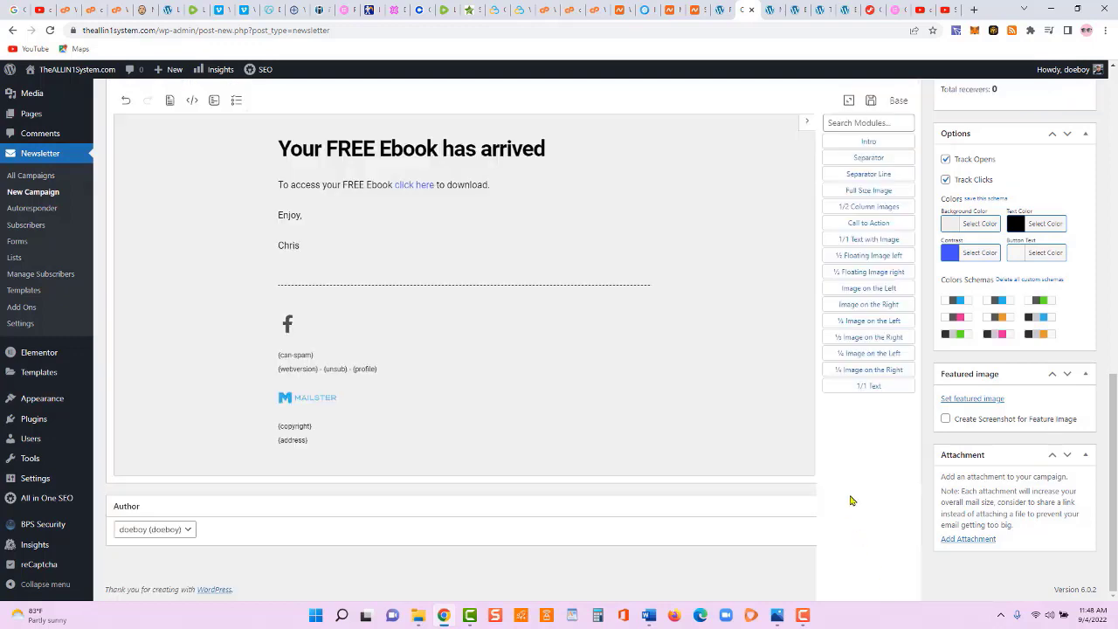
- Select the Ebook list as the campaign's receivers
scroll(1115, 415, up, 1)
drag(1115, 415, 1115, 354)
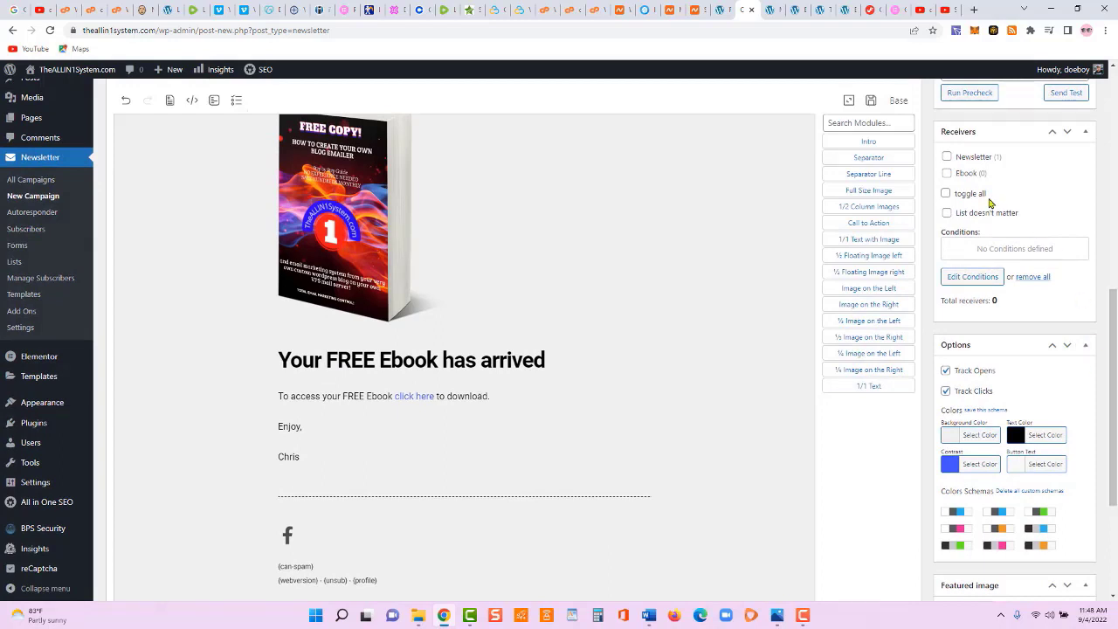
click(947, 175)
- Send a test of the autoresponder email to the preset test address
drag(1115, 341, 1115, 236)
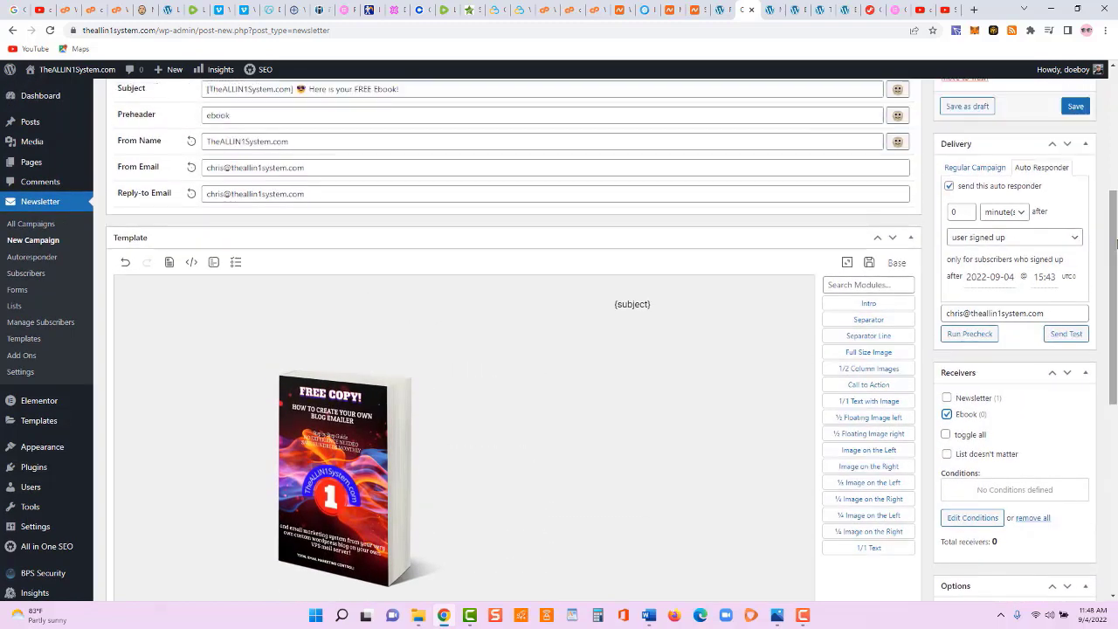
click(1066, 336)
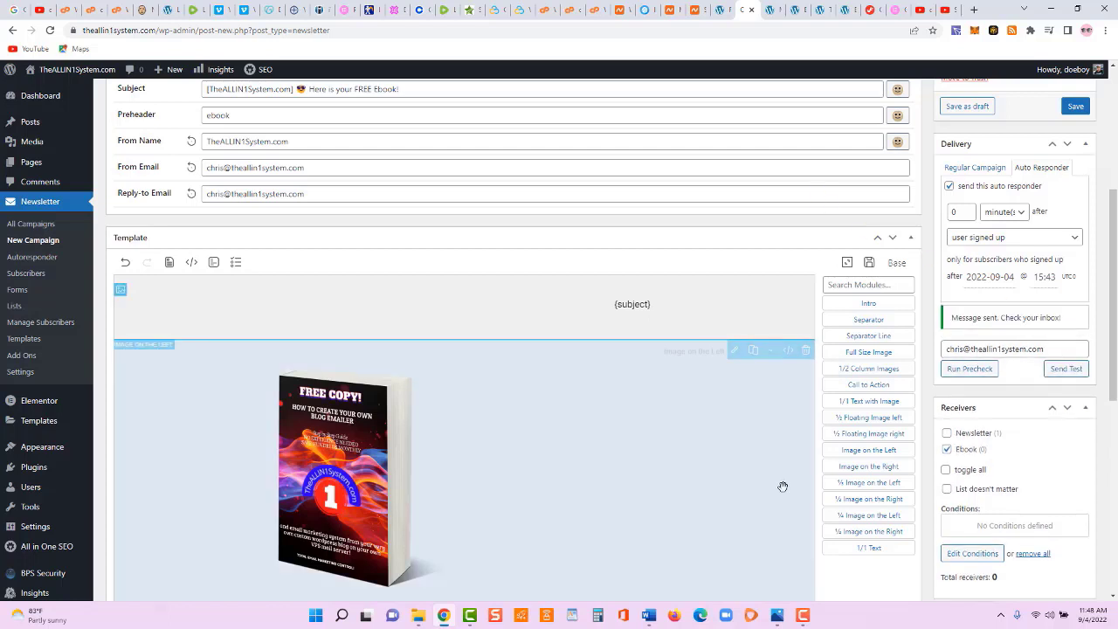
mouse_move(804, 622)
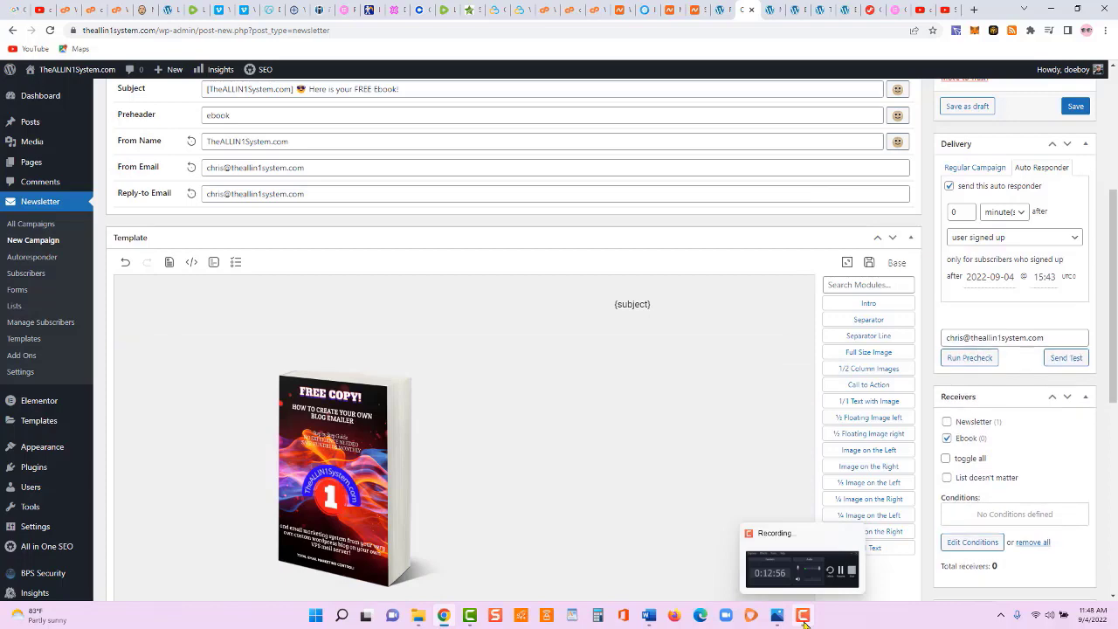
click(804, 623)
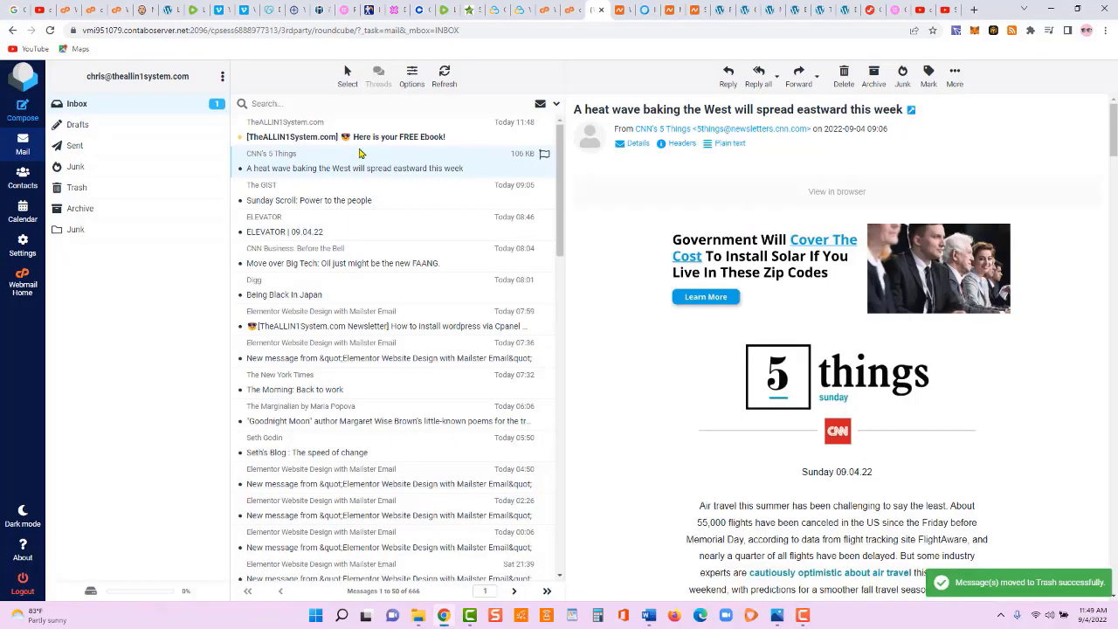
- In the Roundcube webmail inbox, open the "Here is your FREE Ebook!" test email, follow its "click here" link and look through the PDF
click(361, 140)
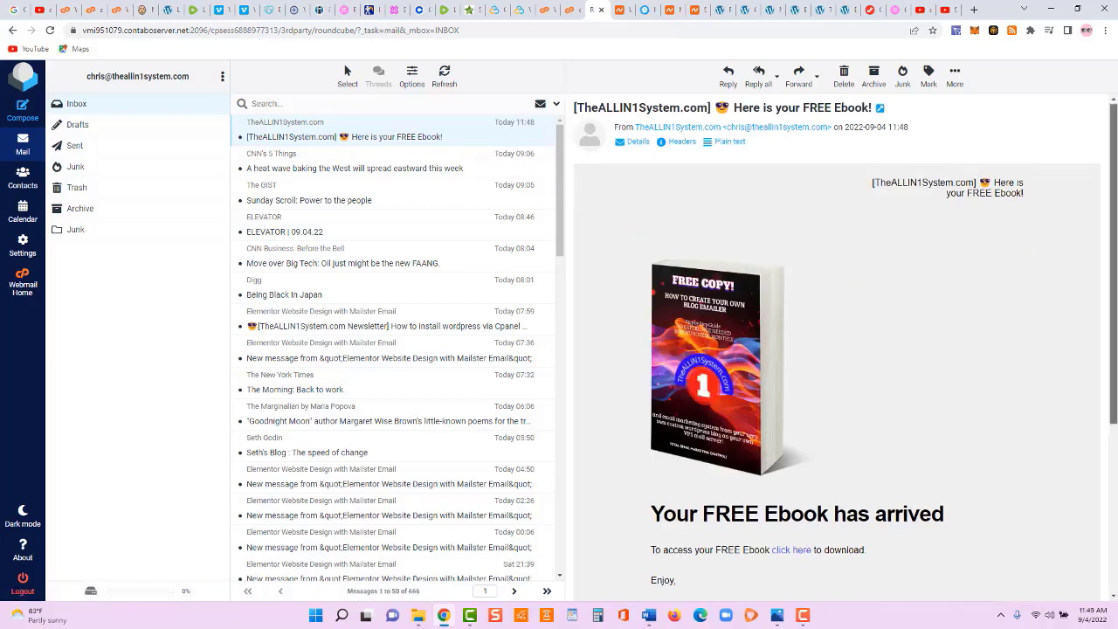
scroll(924, 321, down, 3)
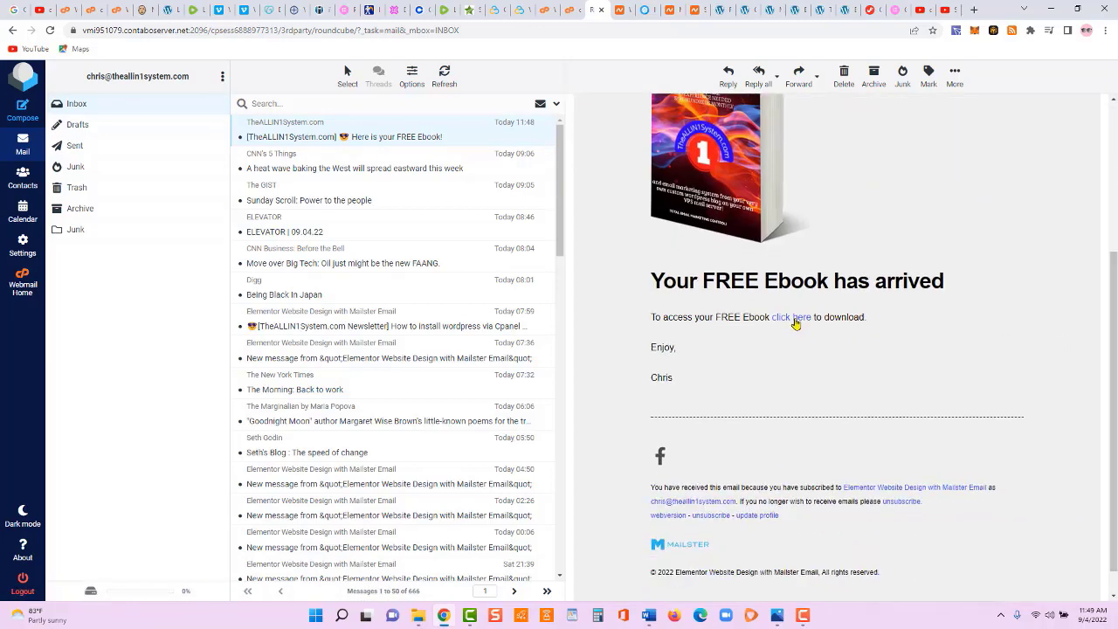
click(796, 323)
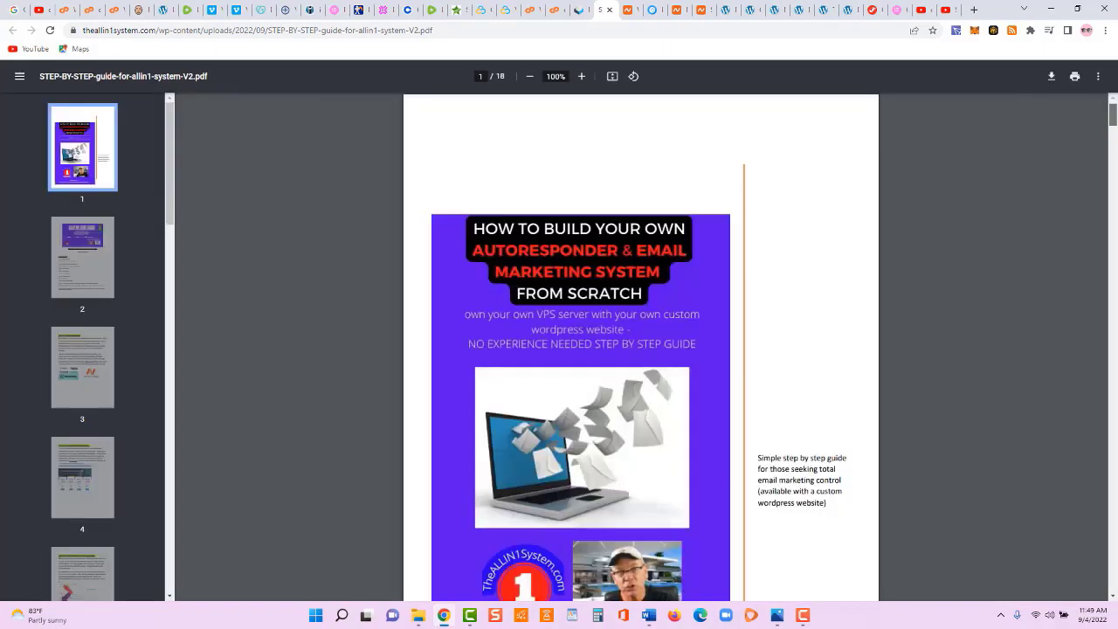
scroll(640, 350, down, 15)
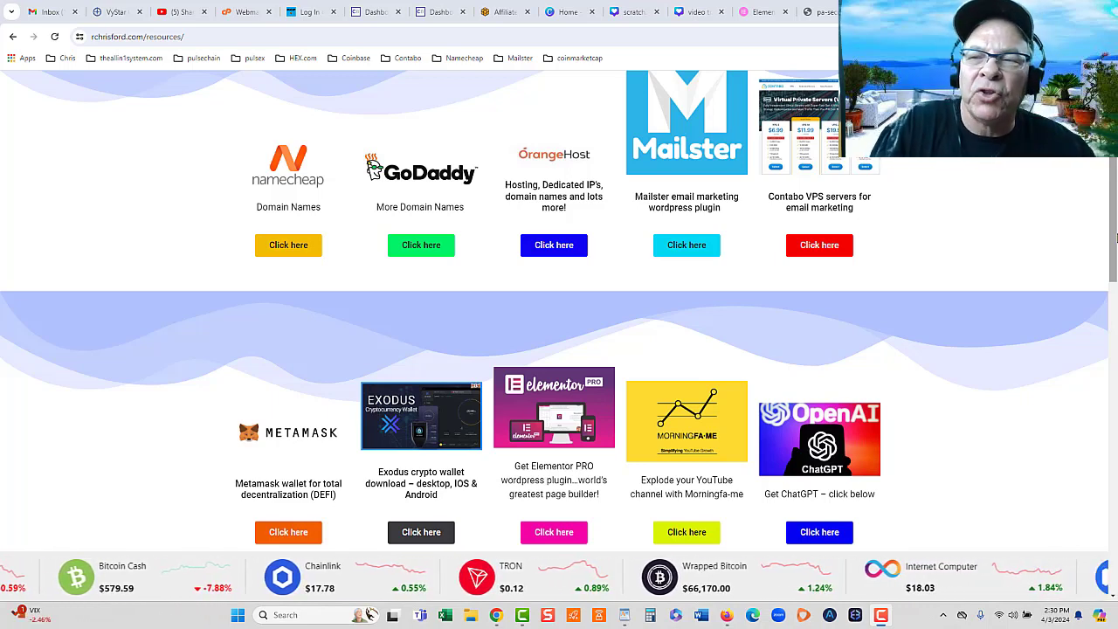
drag(1114, 230, 1114, 235)
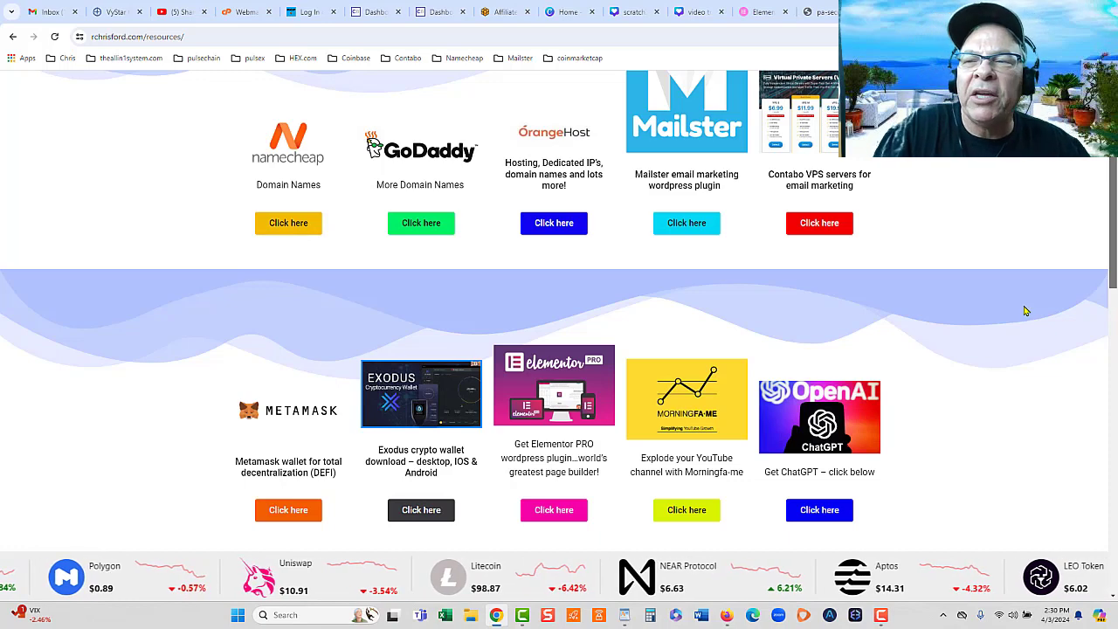
drag(1115, 248, 1114, 164)
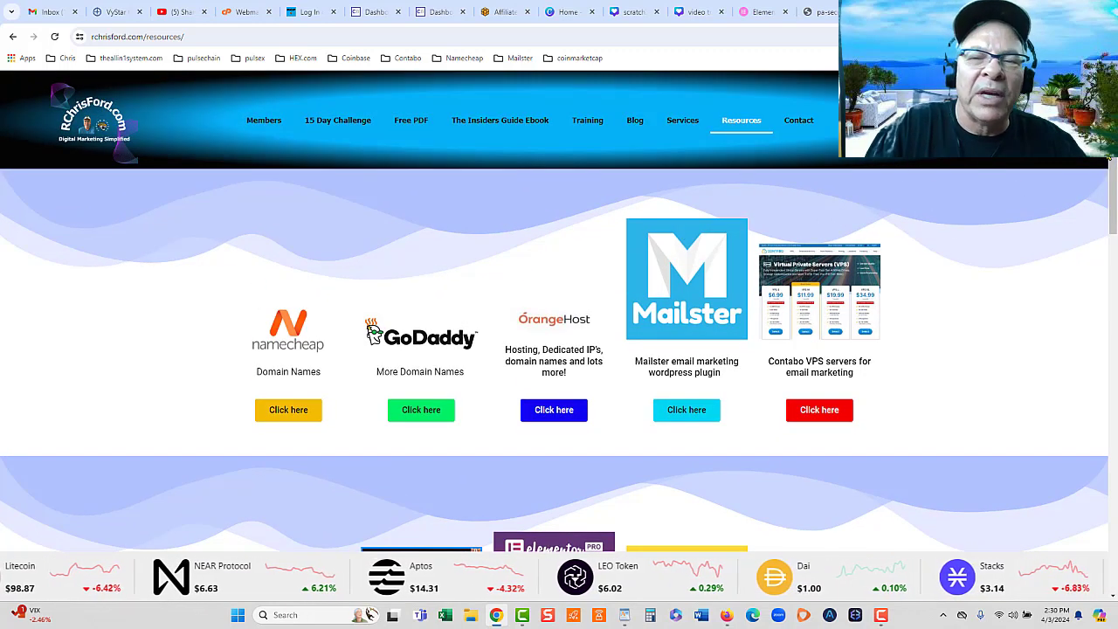
mouse_move(1115, 166)
mouse_down()
mouse_move(1115, 199)
mouse_move(1115, 164)
mouse_up()
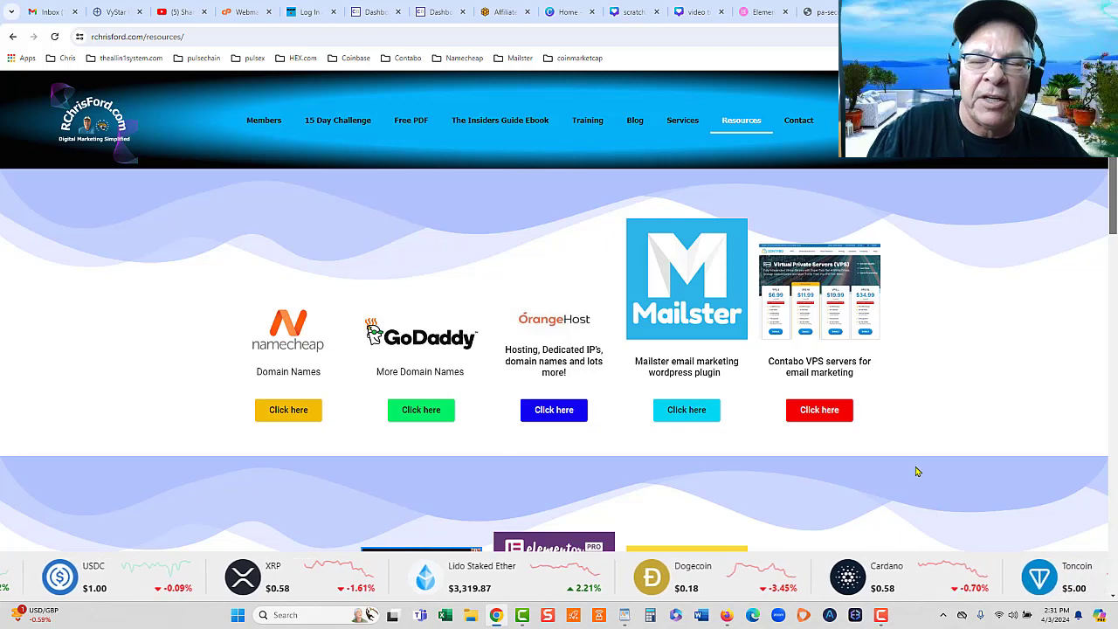
click(882, 615)
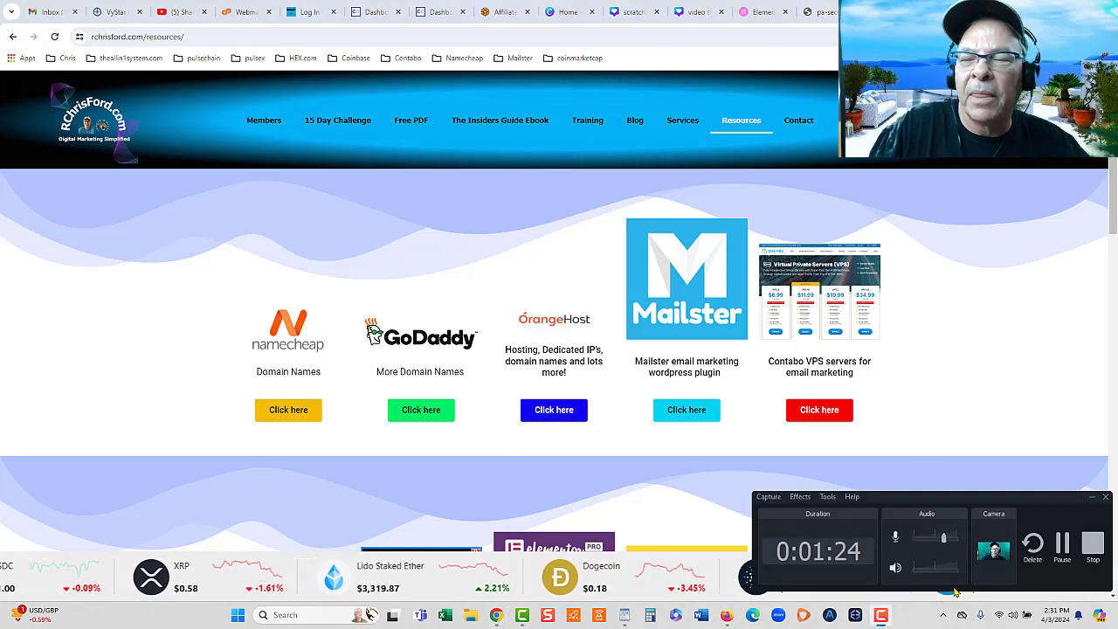